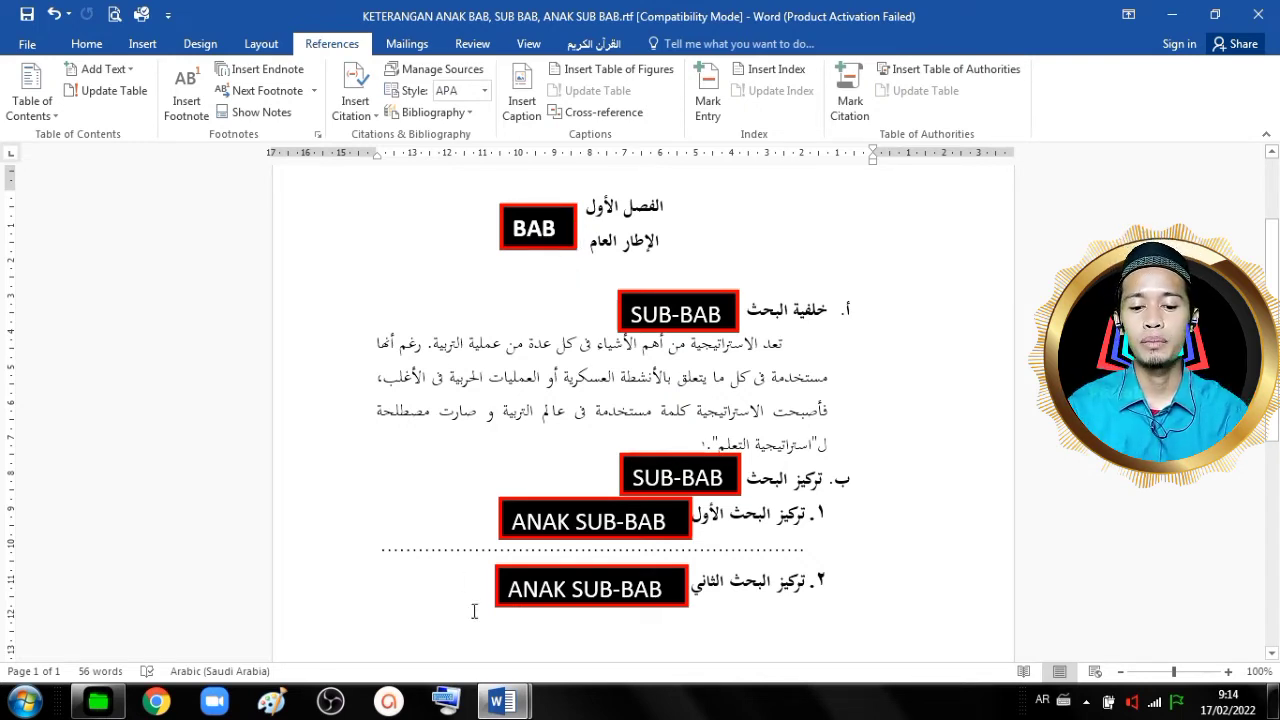
Switch to the document الباب الأول.rtf and look through its supervisor approval, committee approval and originality declaration pages.
mouse_move(503, 704)
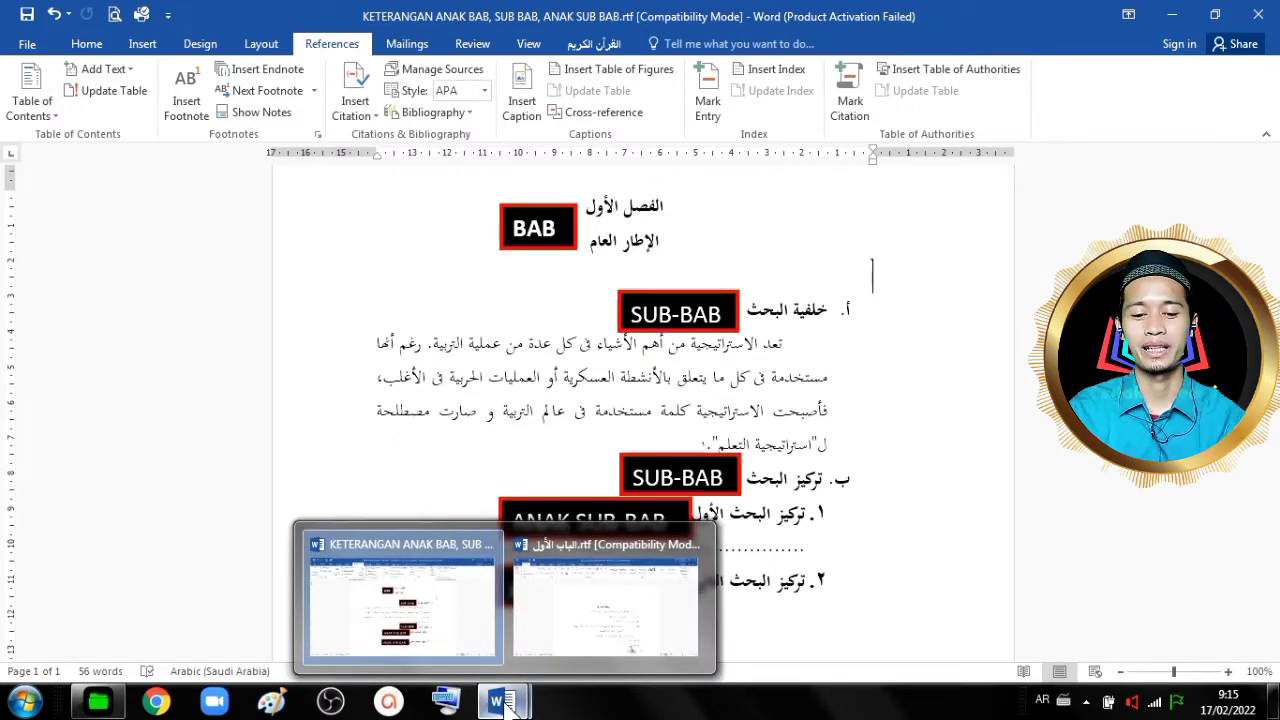
left_click(588, 608)
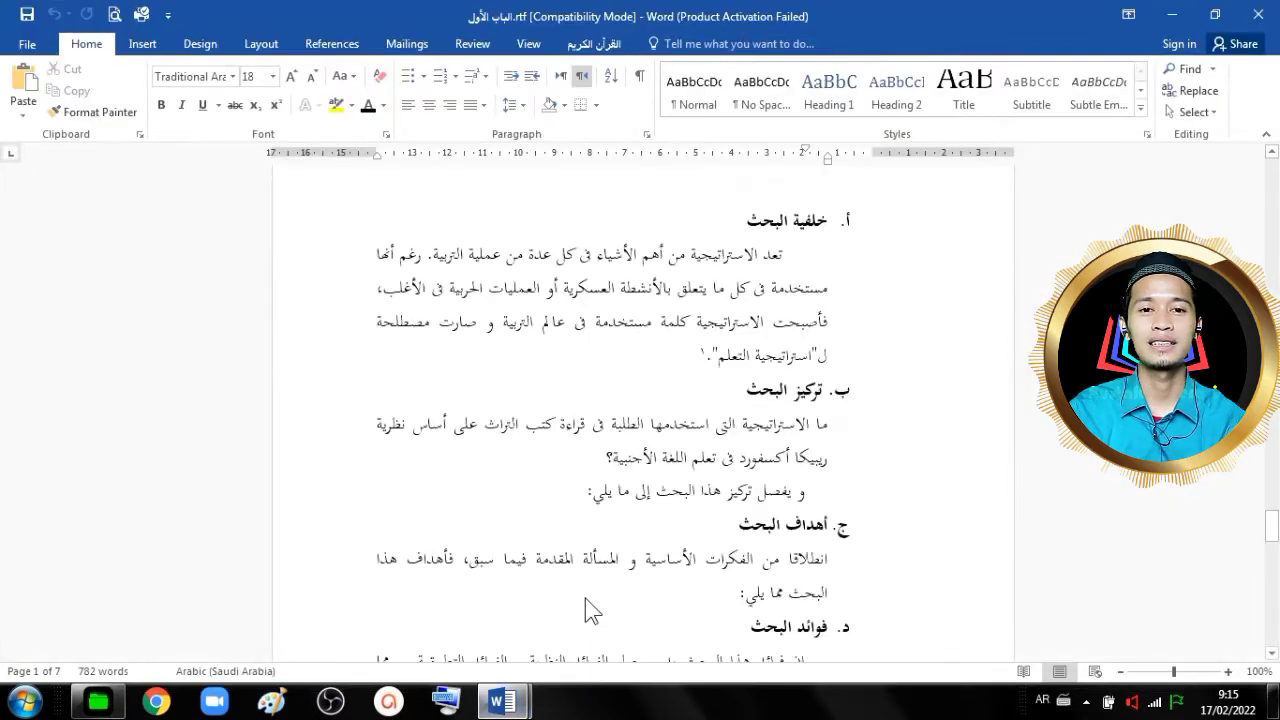
scroll(586, 605, "down", 2)
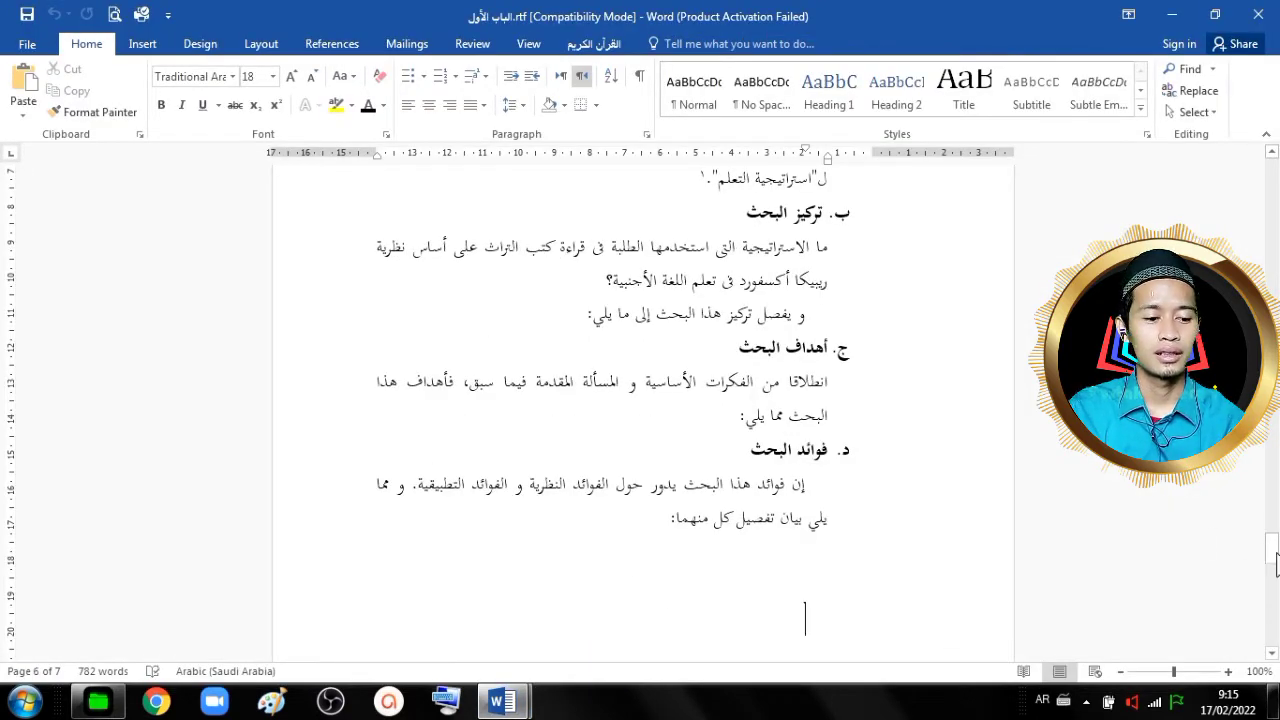
left_click_drag(1271, 552, 1273, 295)
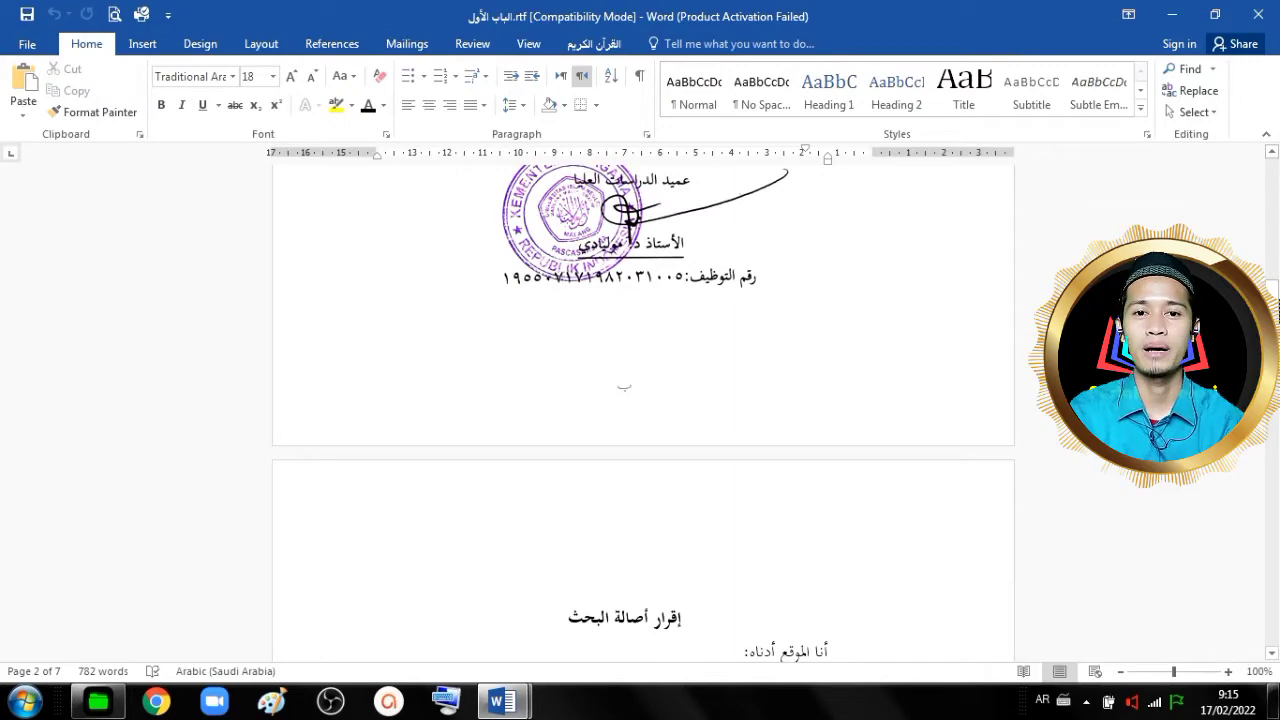
left_click_drag(1273, 292, 1277, 195)
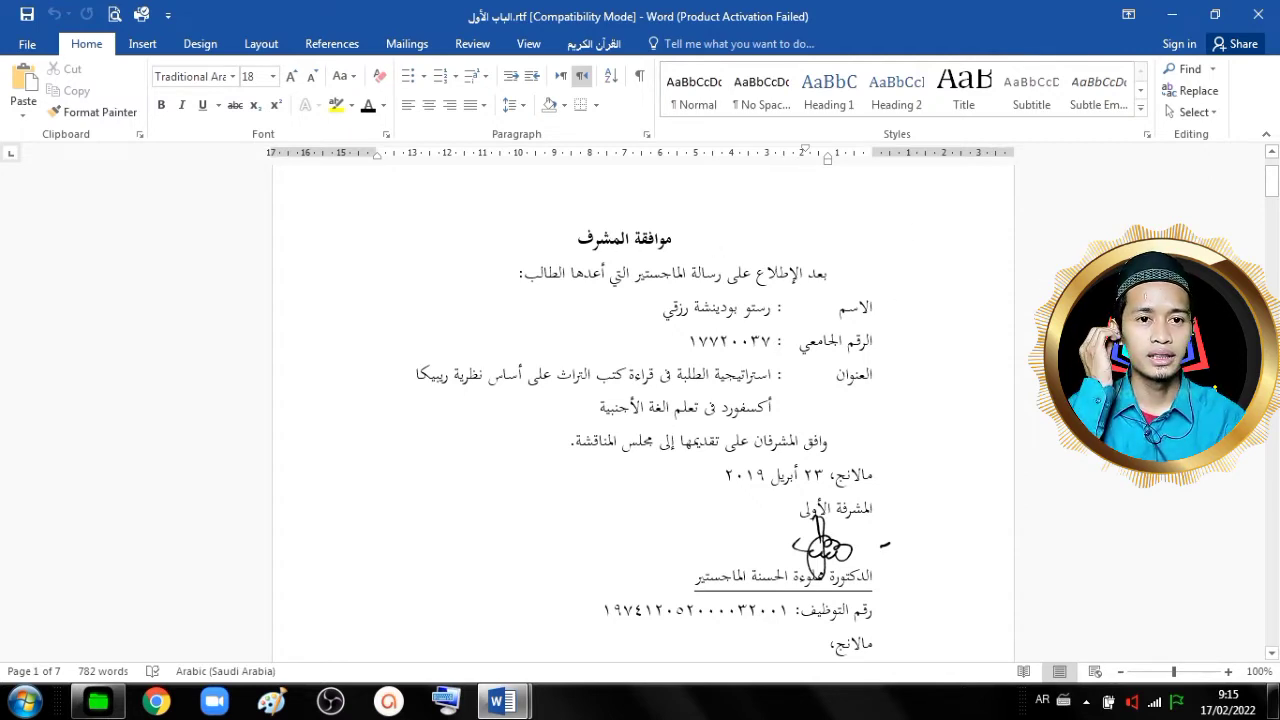
left_click_drag(1272, 181, 1276, 251)
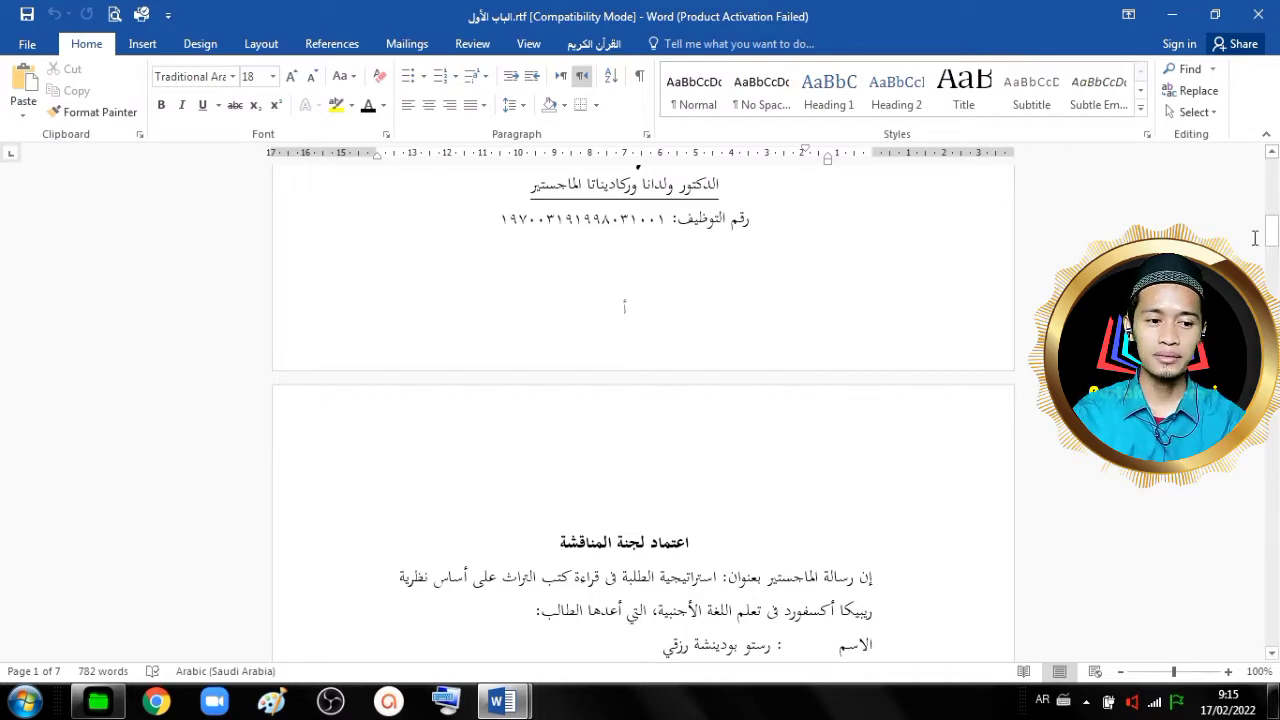
left_click_drag(1274, 240, 1274, 331)
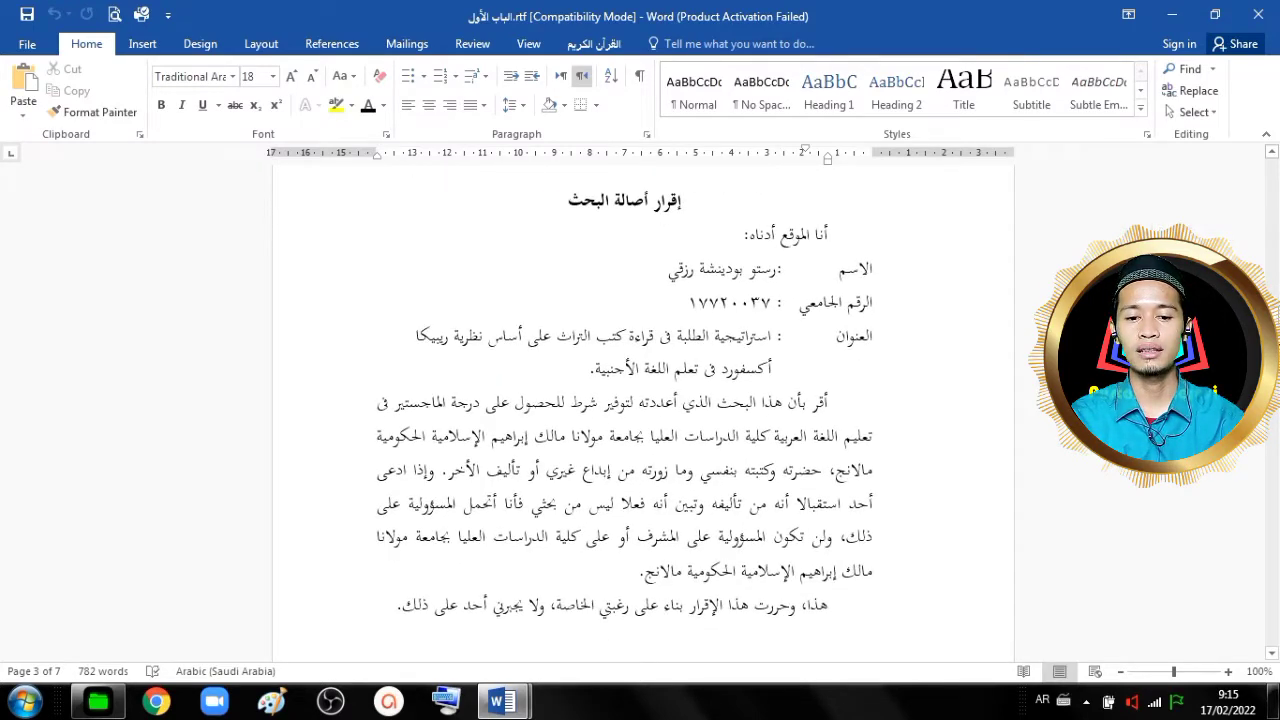
Examine the first chapter's title, section headings and numbered subsection headings through to the last page.
left_click_drag(1274, 331, 1275, 528)
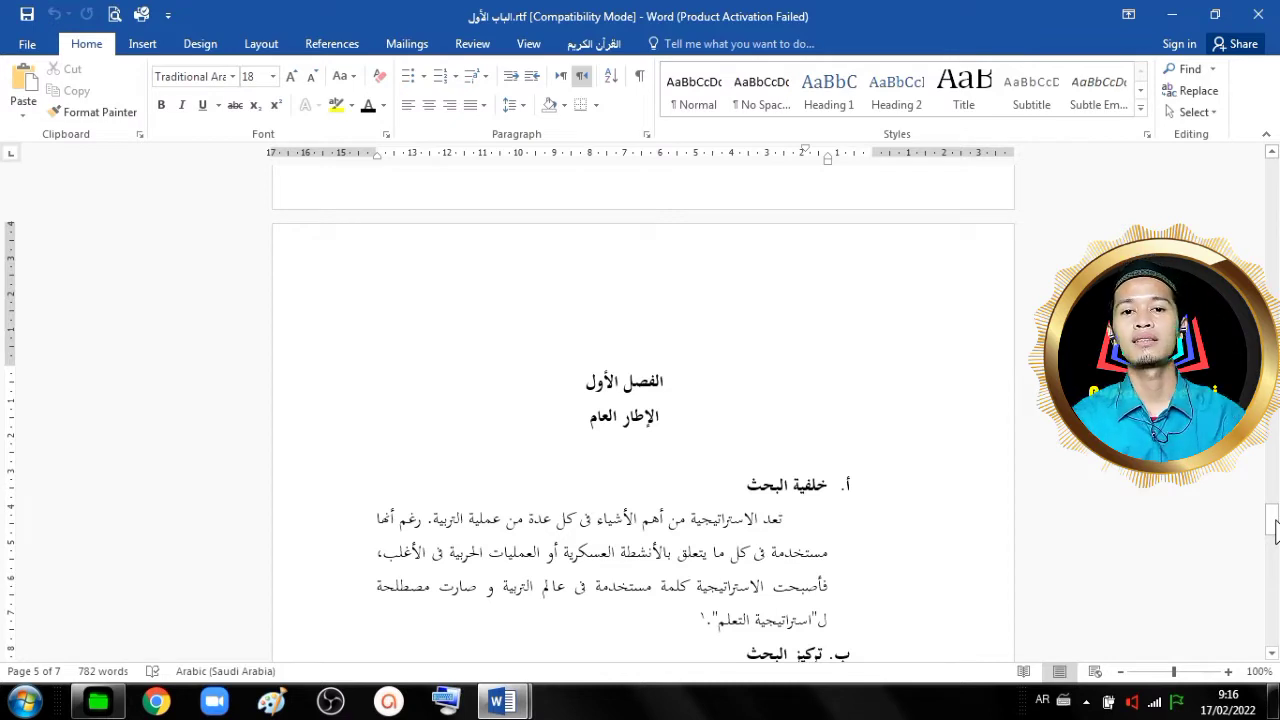
left_click_drag(1275, 530, 1274, 570)
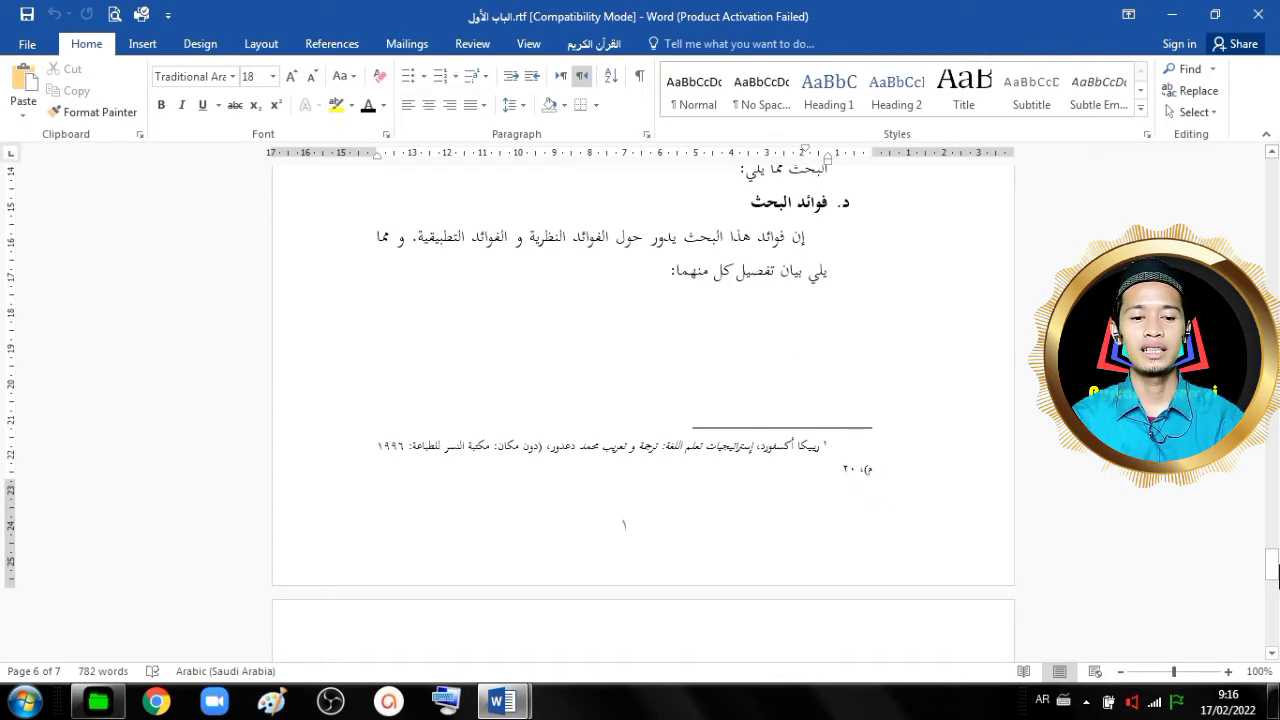
mouse_move(1273, 570)
left_mouse_down()
mouse_move(1272, 537)
mouse_move(1273, 552)
left_mouse_up()
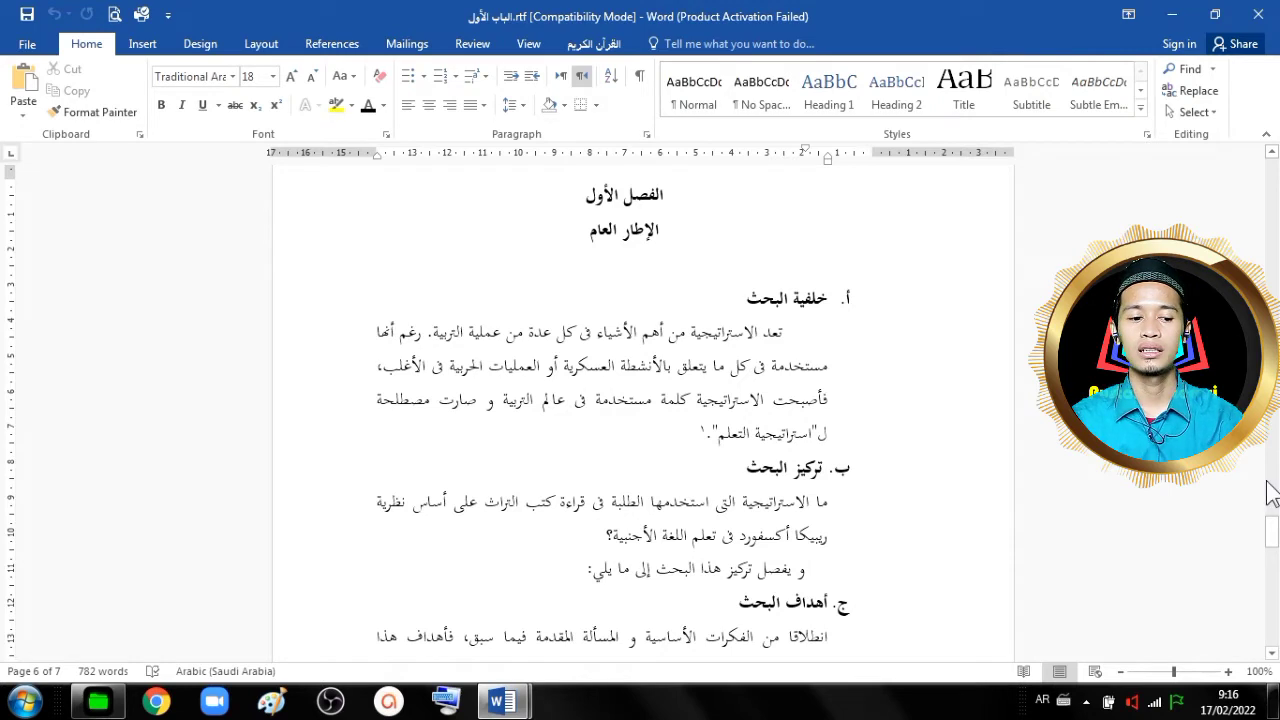
left_click_drag(1272, 530, 1272, 548)
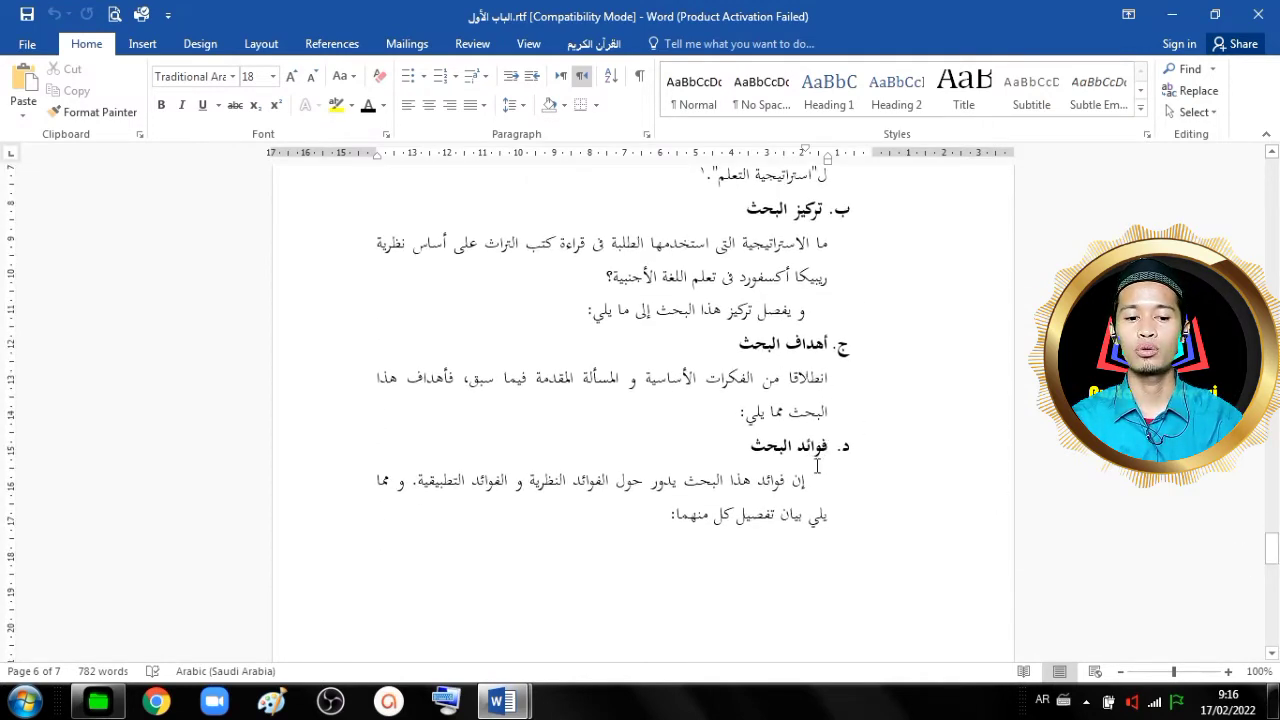
left_click_drag(1272, 550, 1272, 625)
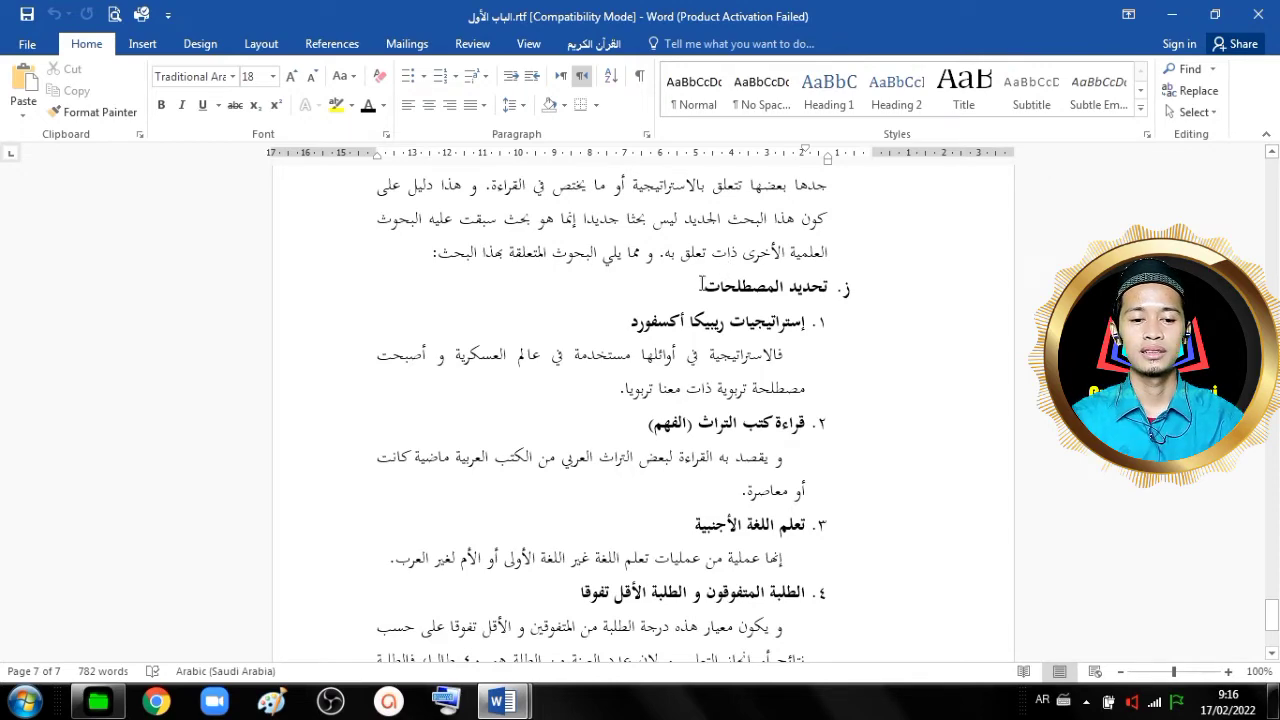
left_click(1276, 645)
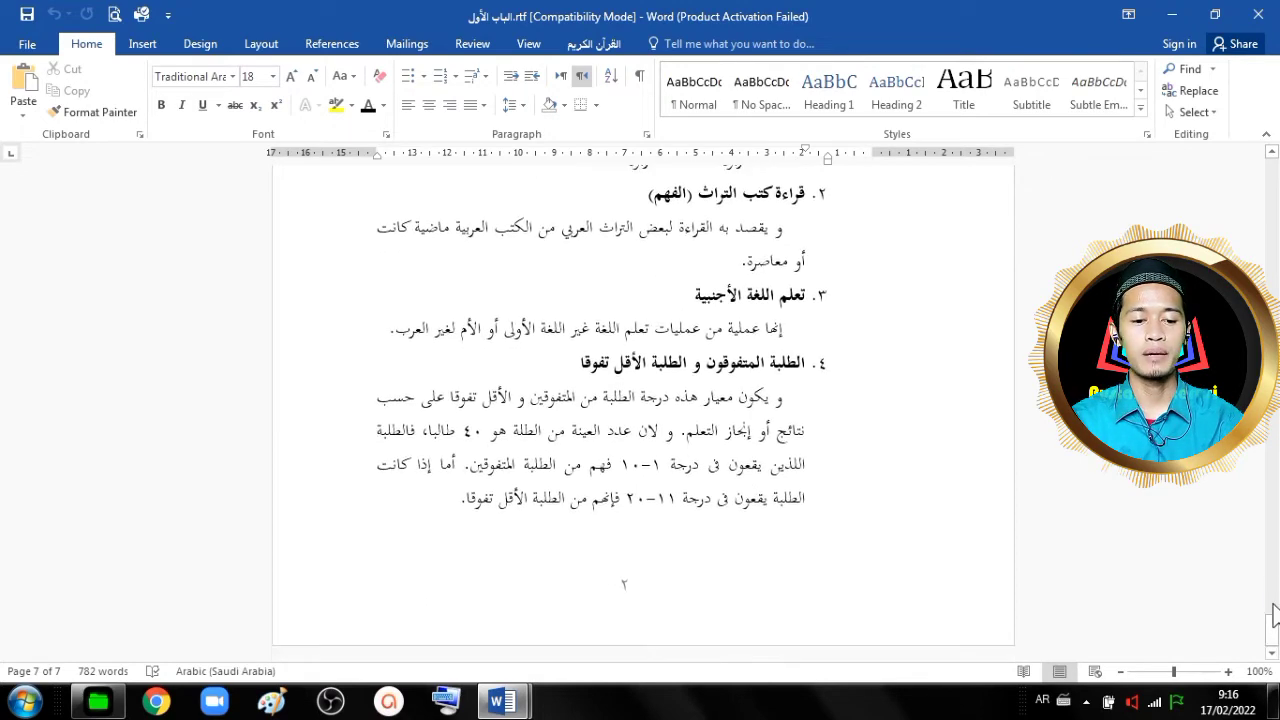
Start a new style from the heading موافقة المشرف on the first page and open its full formatting options.
left_click_drag(1276, 633, 1275, 170)
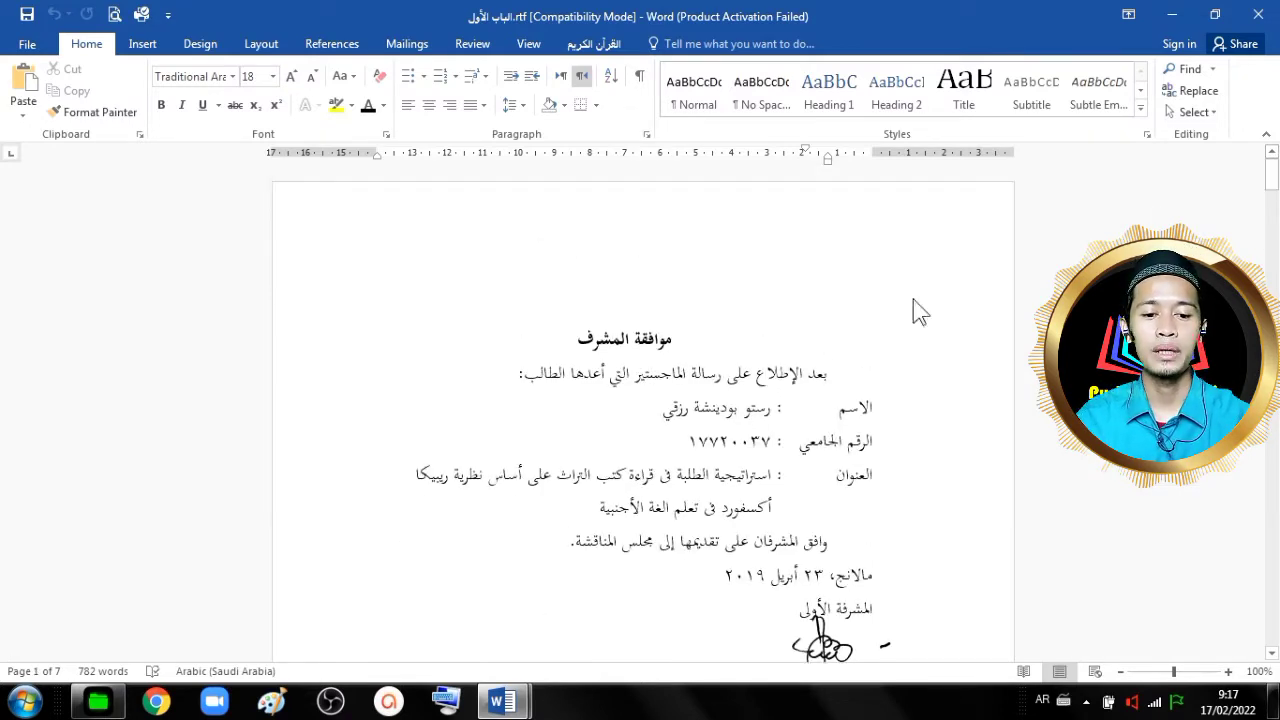
left_click(678, 340)
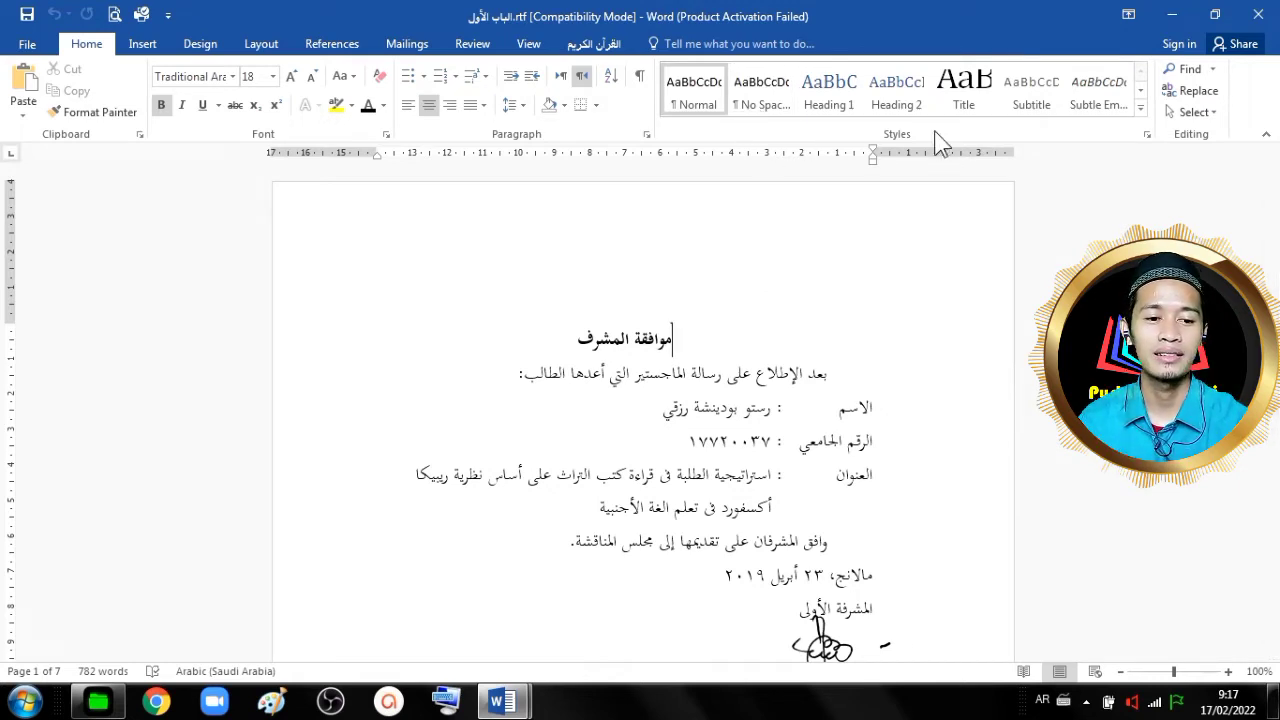
left_click(1141, 107)
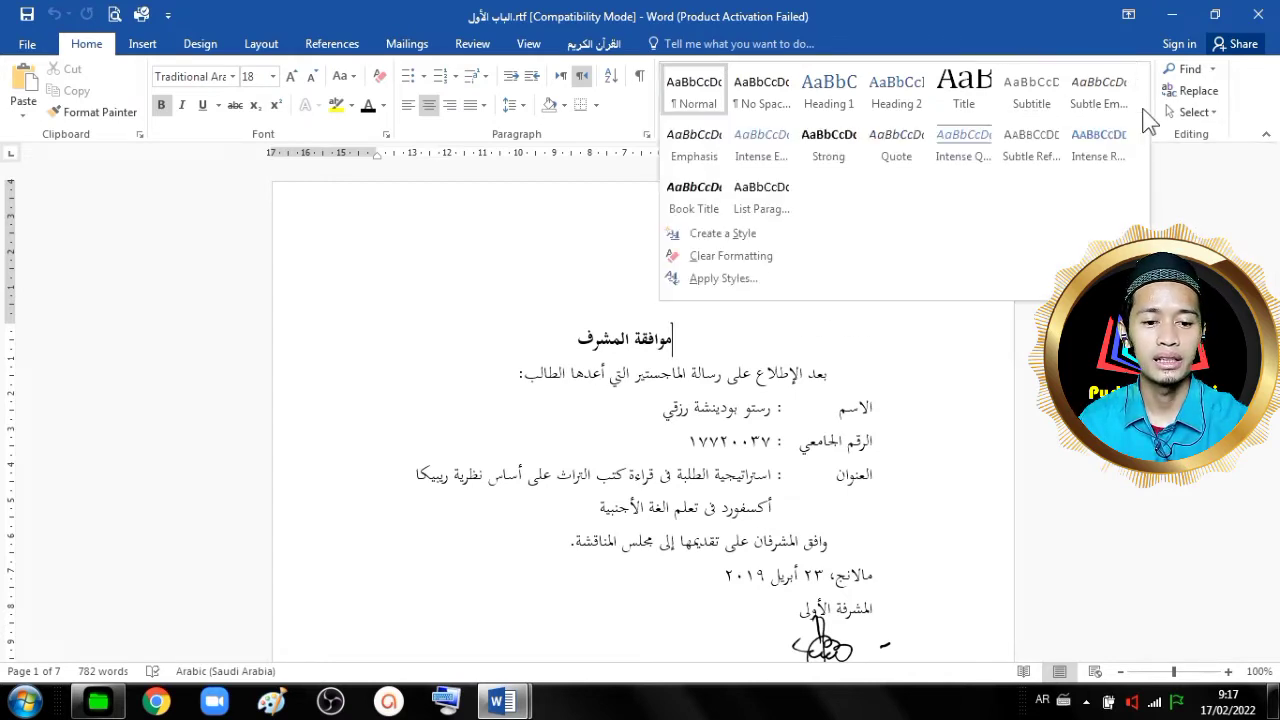
left_click(845, 234)
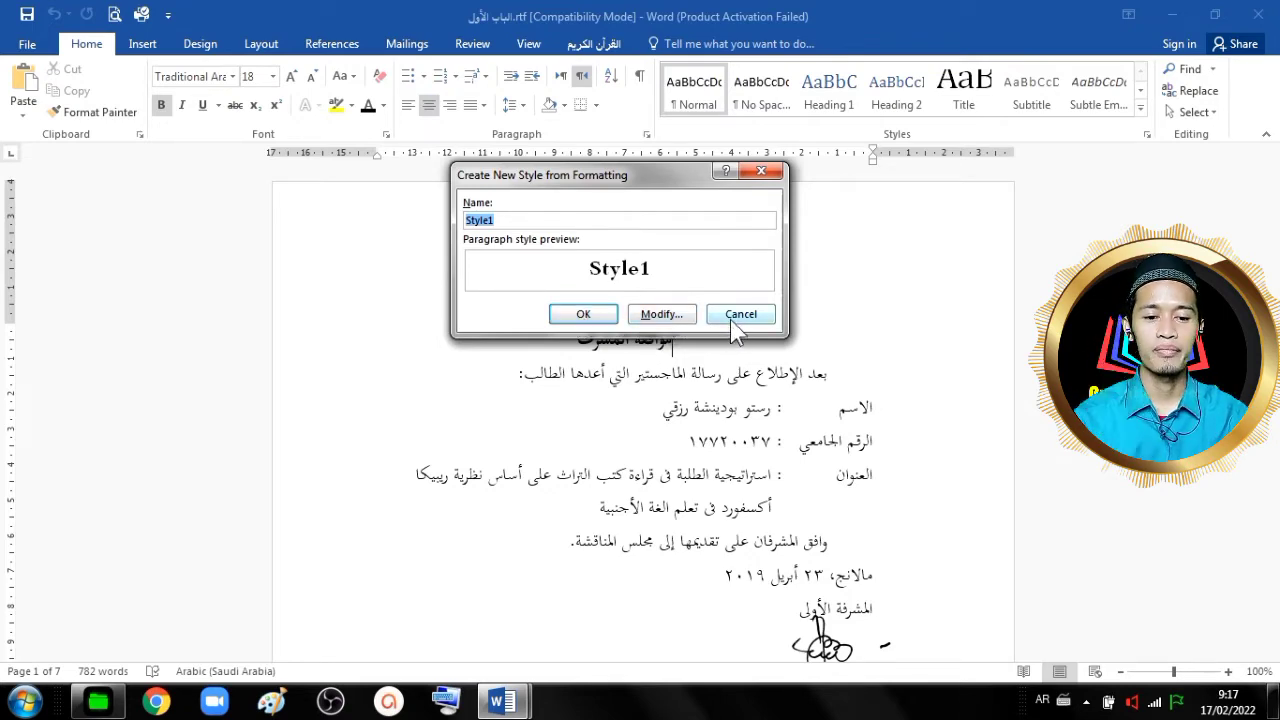
left_click(660, 315)
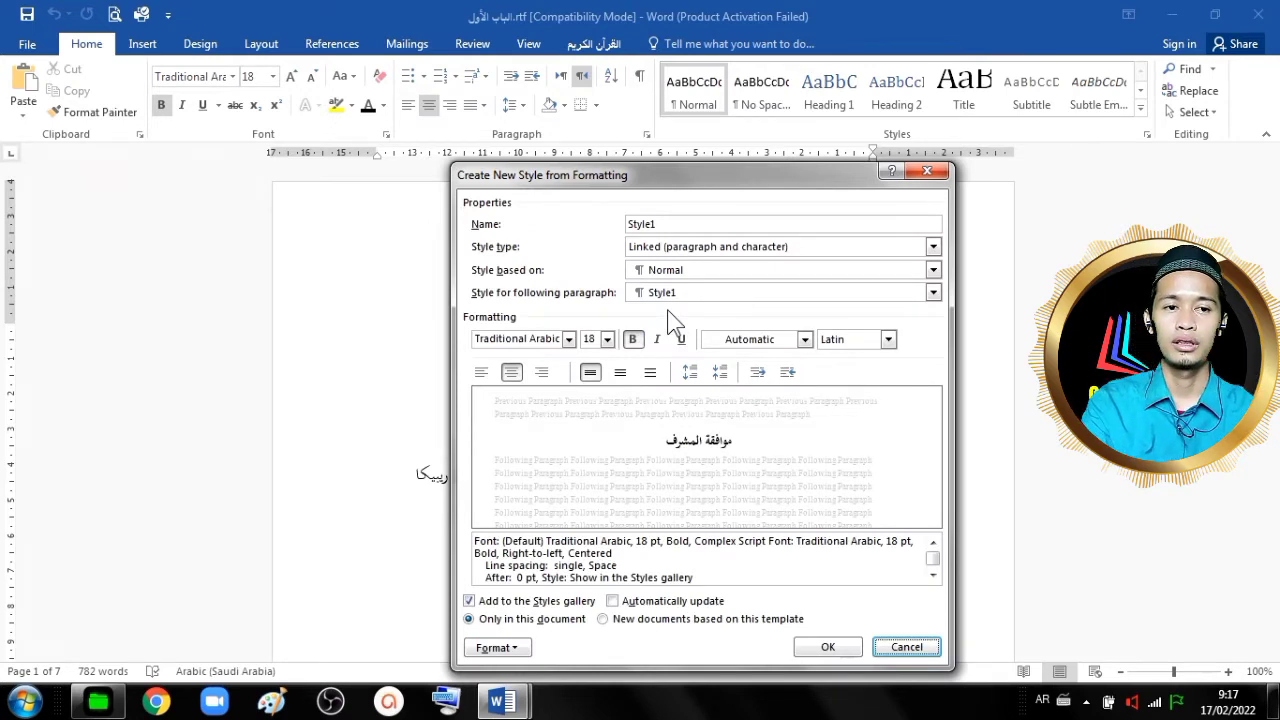
Switch the keyboard input from Arabic to Indonesian and name the new style BAB.
left_click(670, 225)
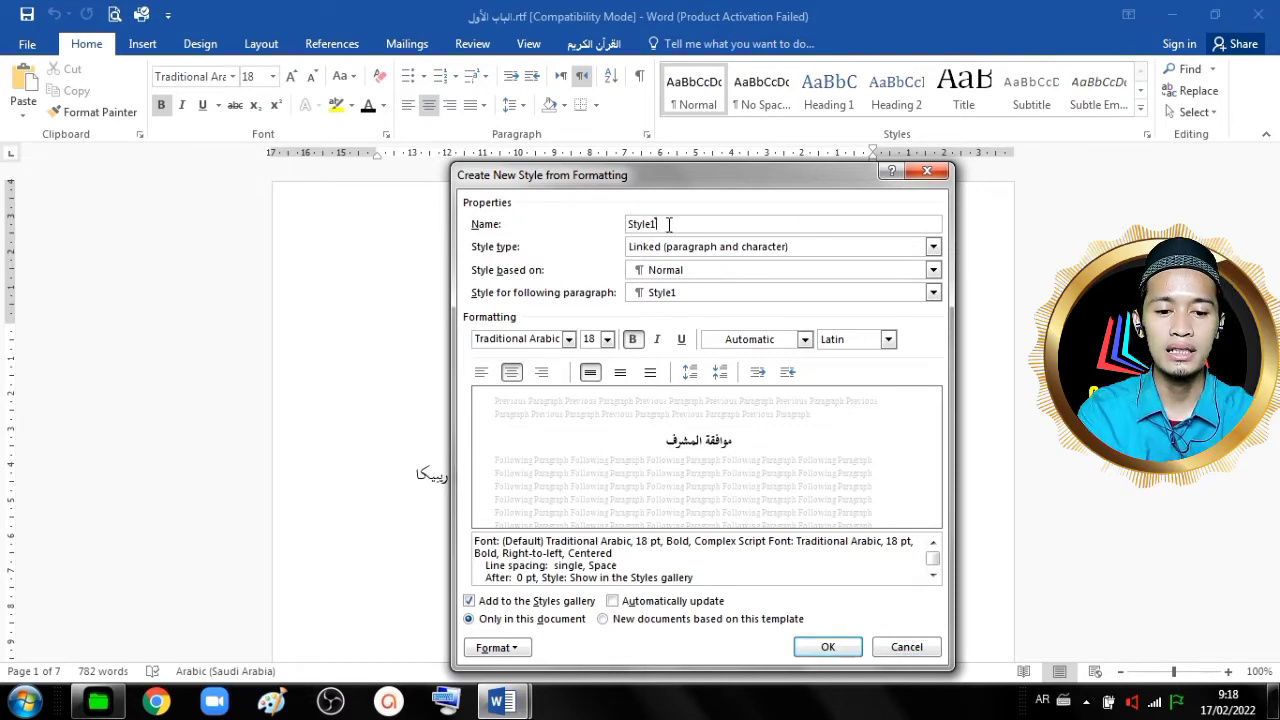
left_click_drag(663, 224, 623, 229)
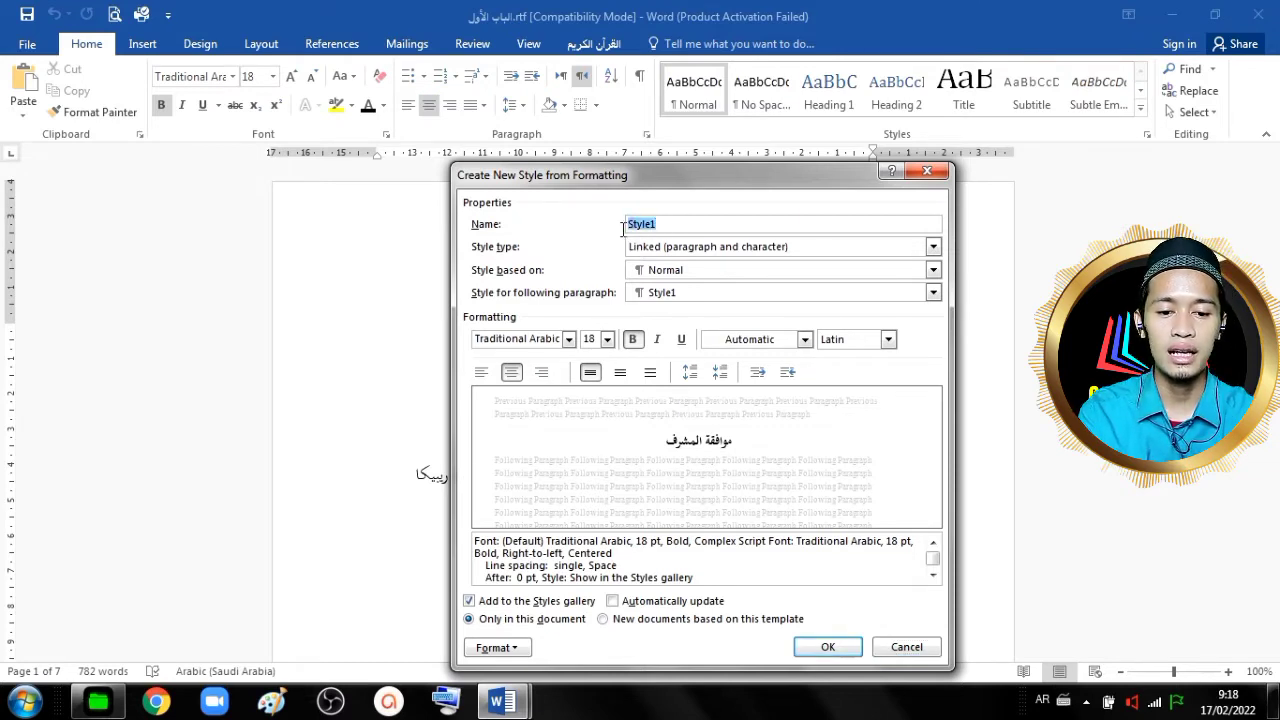
left_click(1042, 699)
left_click(1064, 624)
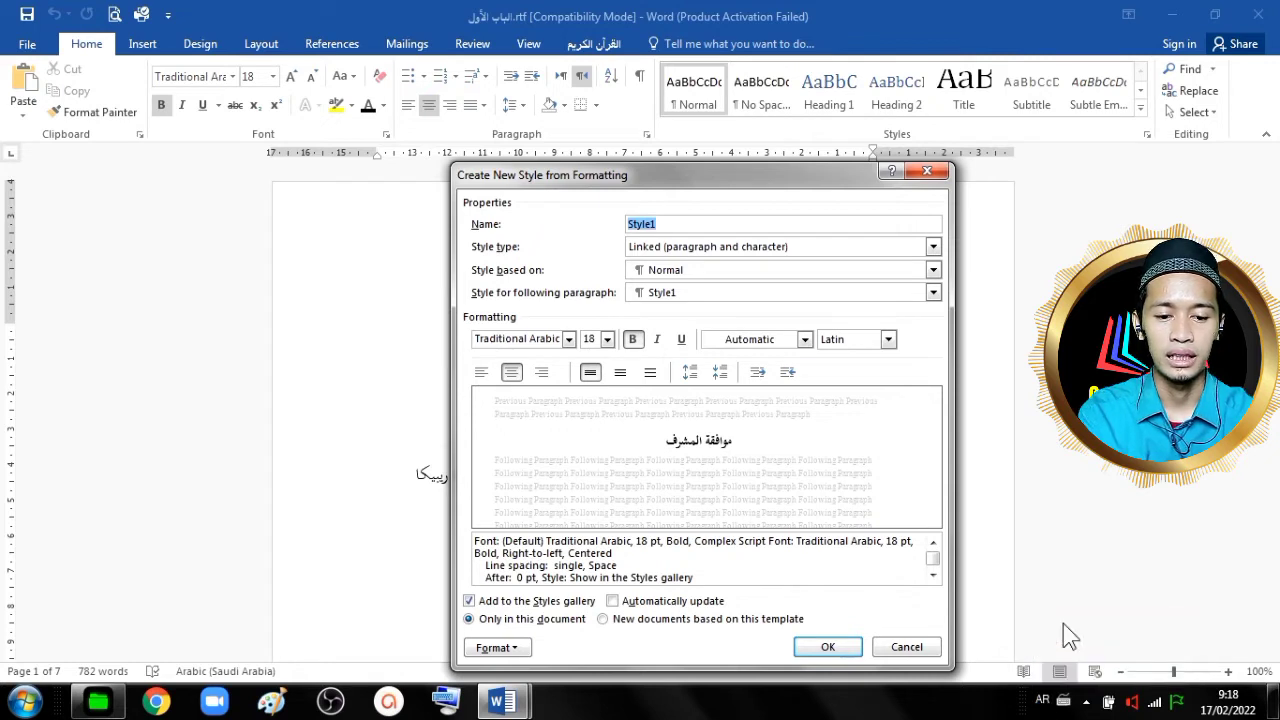
type("b")
key("BackSpace")
type("BAB")
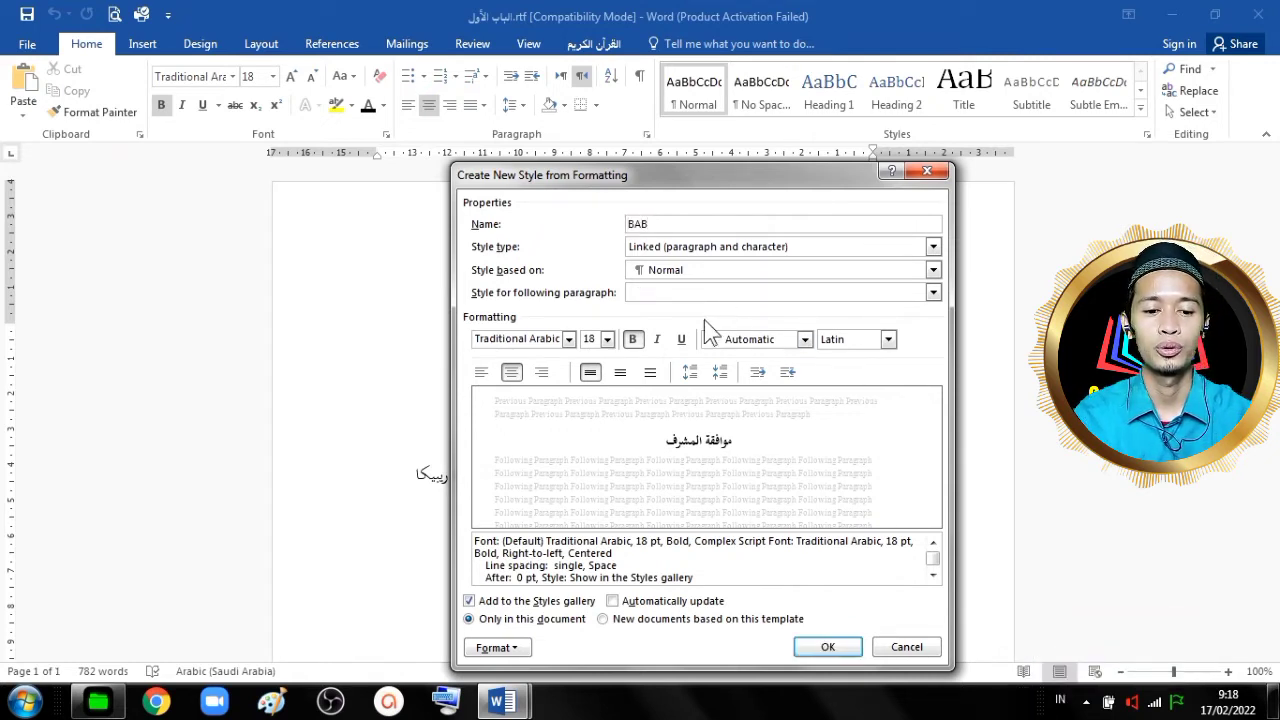
Set the BAB style to Traditional Arabic, 18 pt, centered, and create it.
left_click(568, 339)
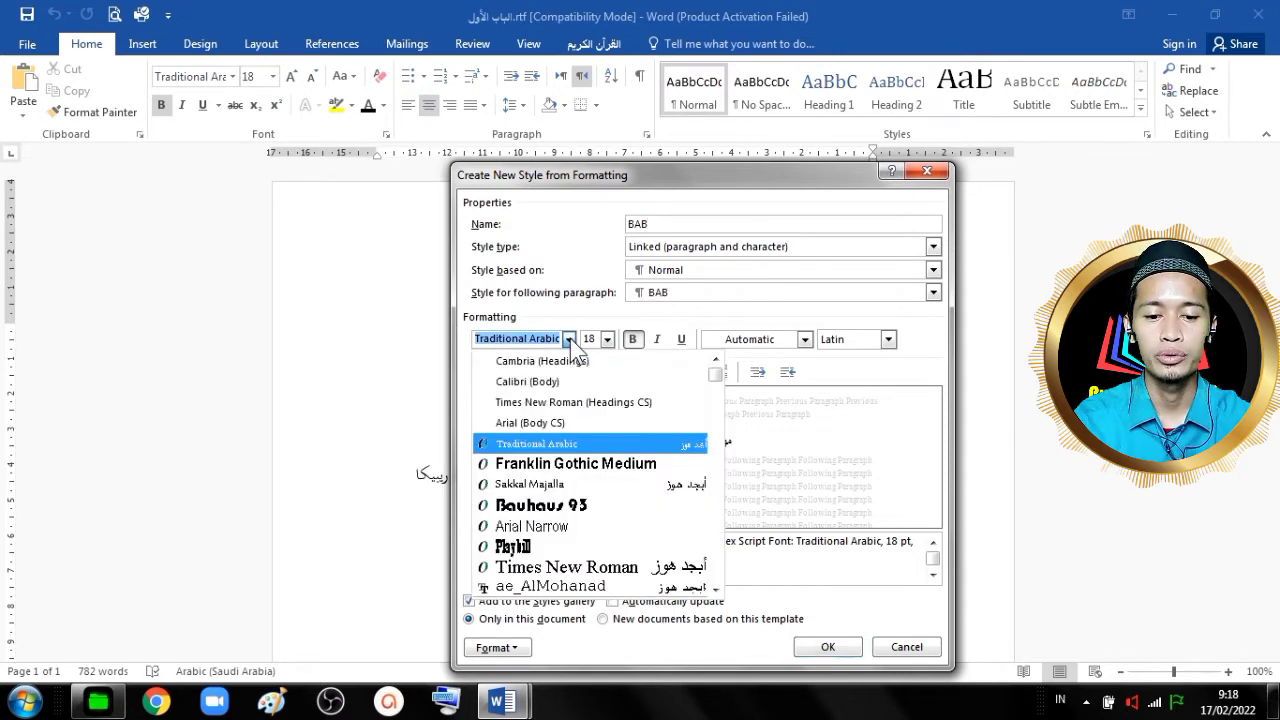
left_click(568, 440)
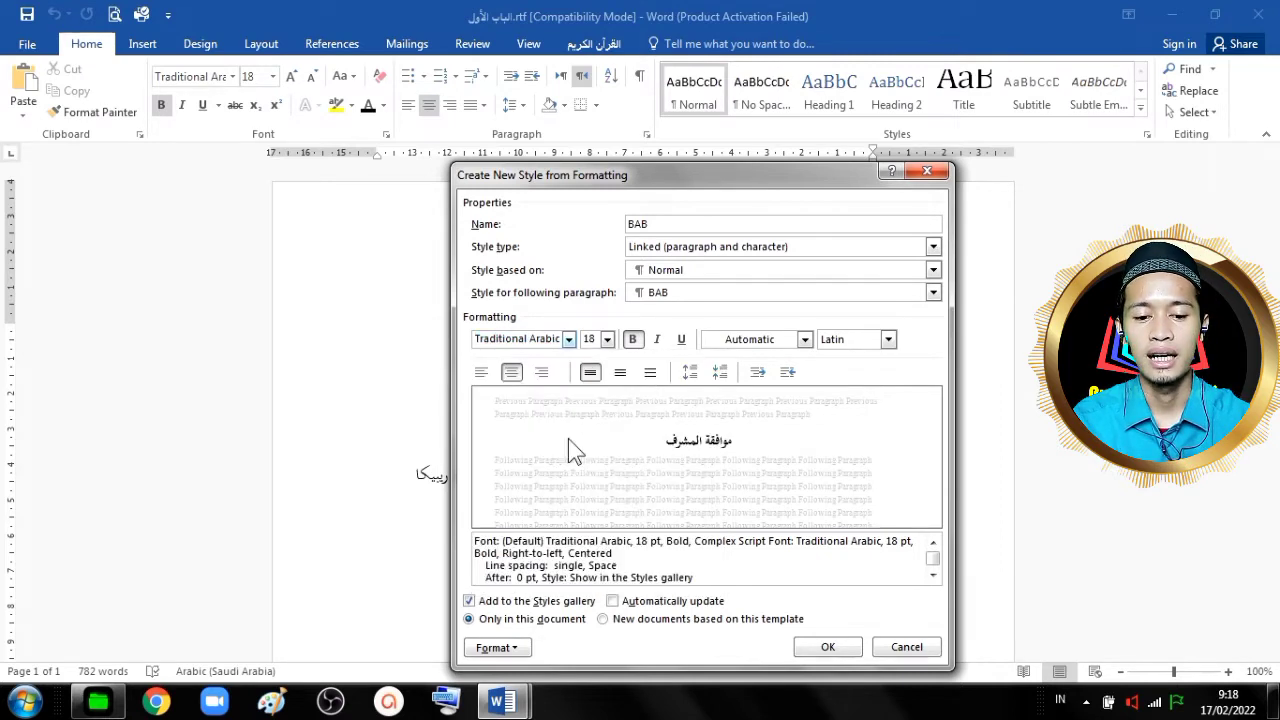
left_click(607, 340)
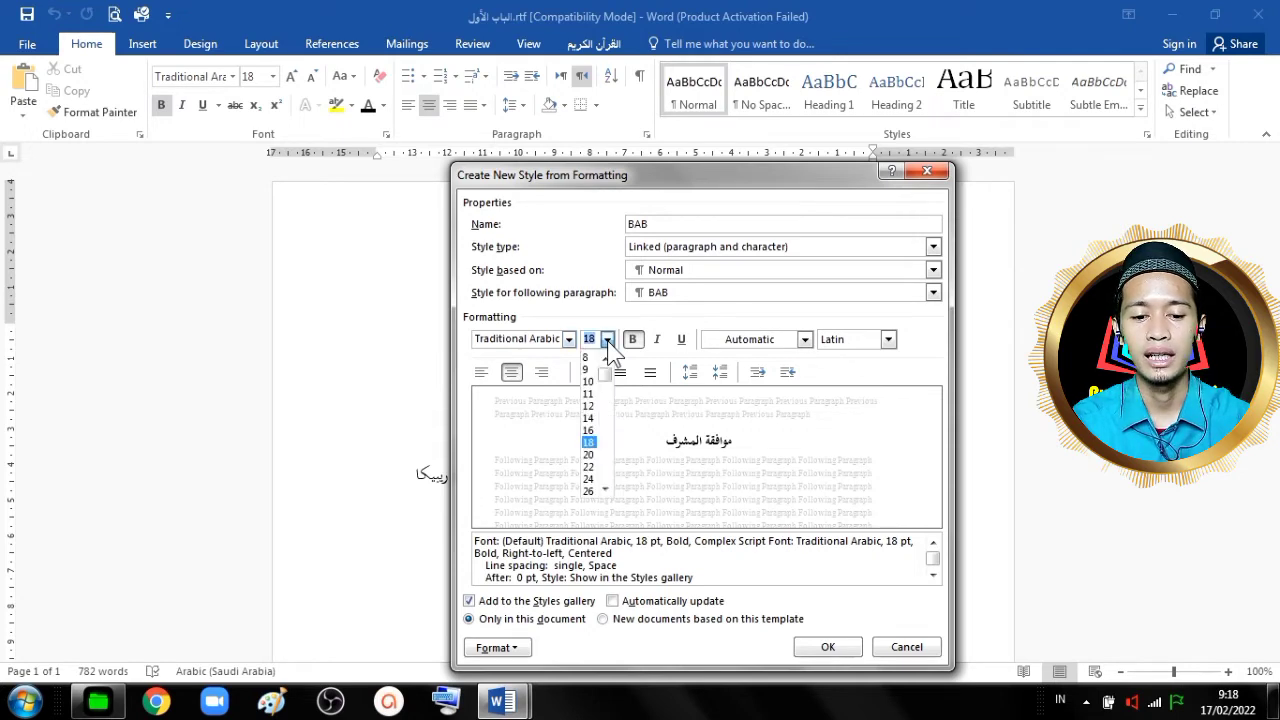
left_click(590, 443)
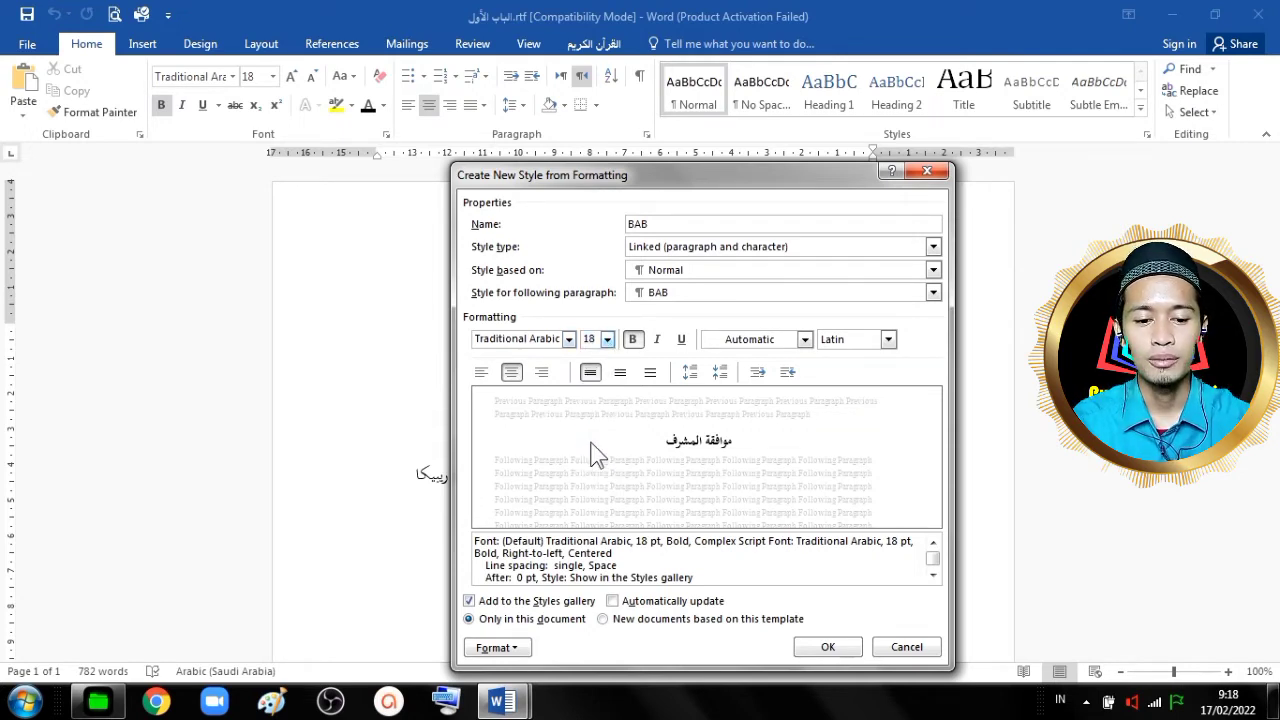
left_click(482, 372)
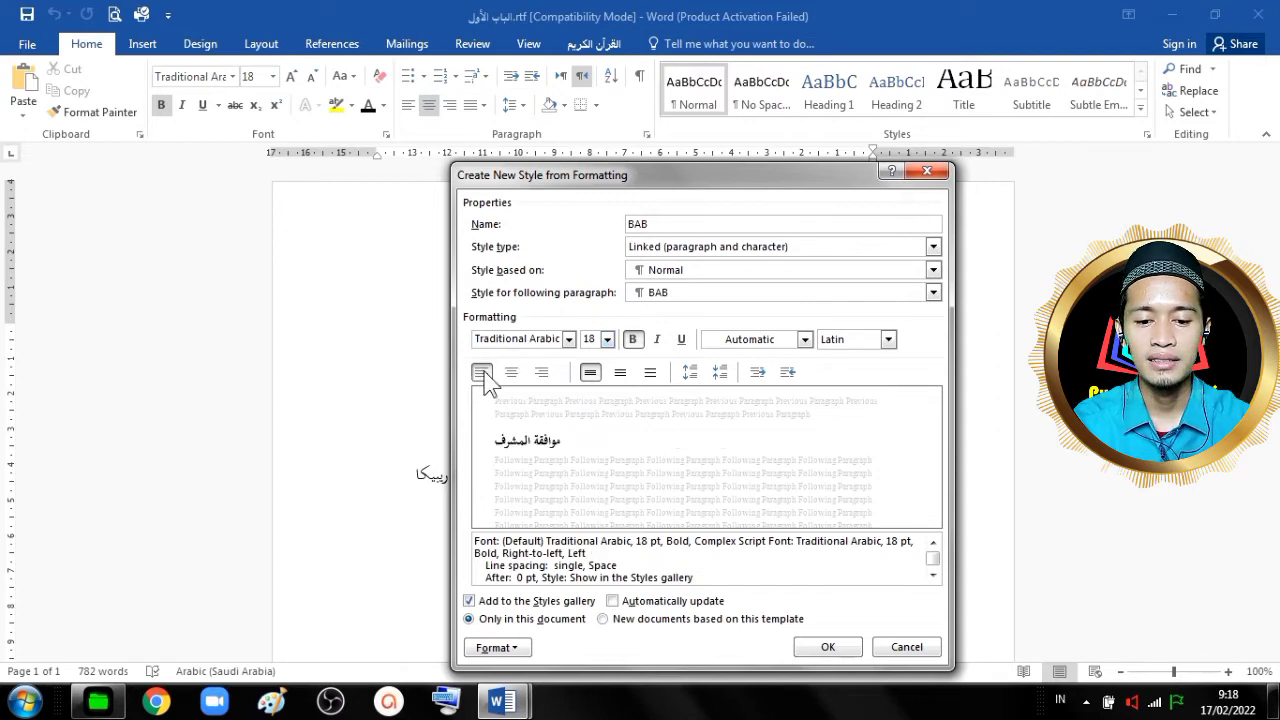
left_click(511, 373)
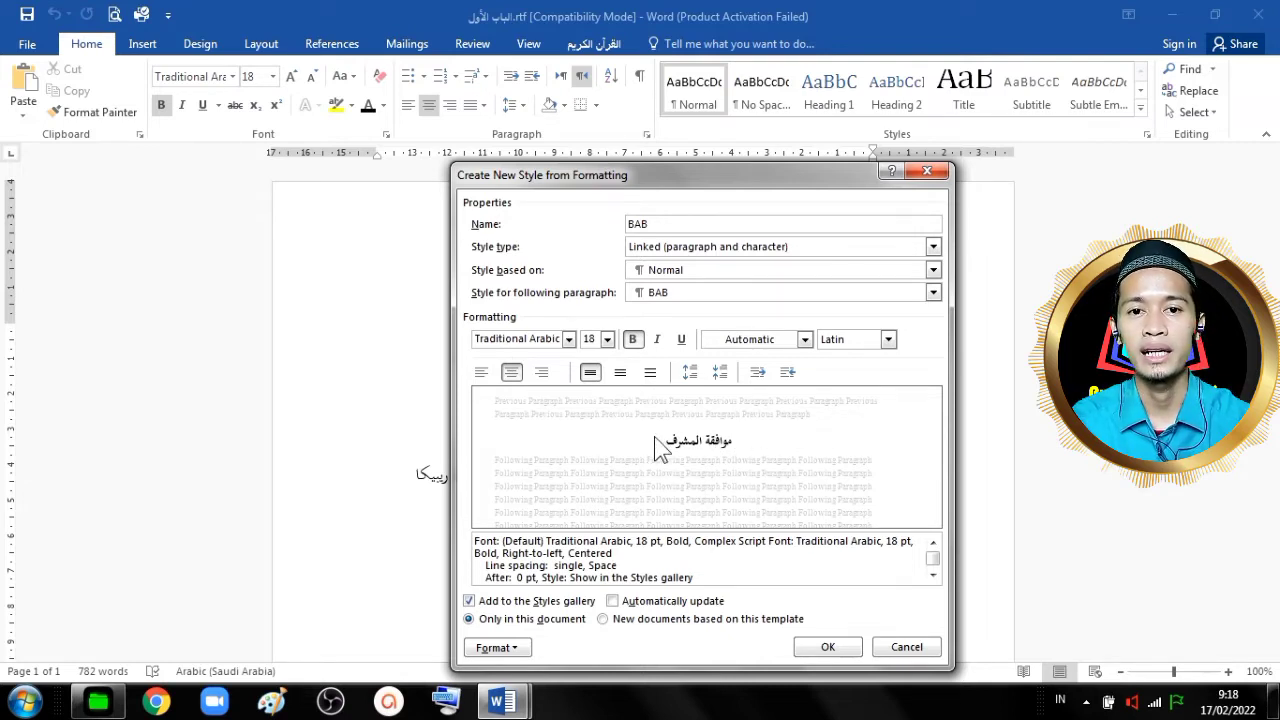
left_click(541, 373)
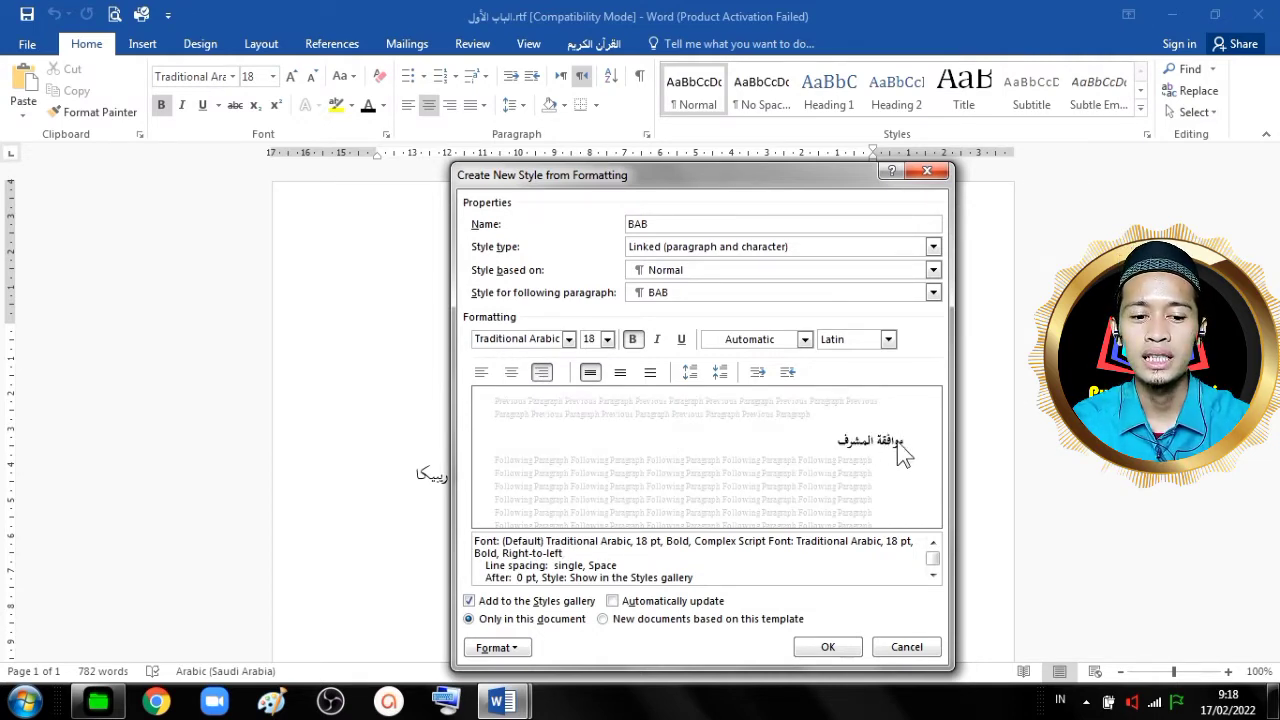
left_click(510, 372)
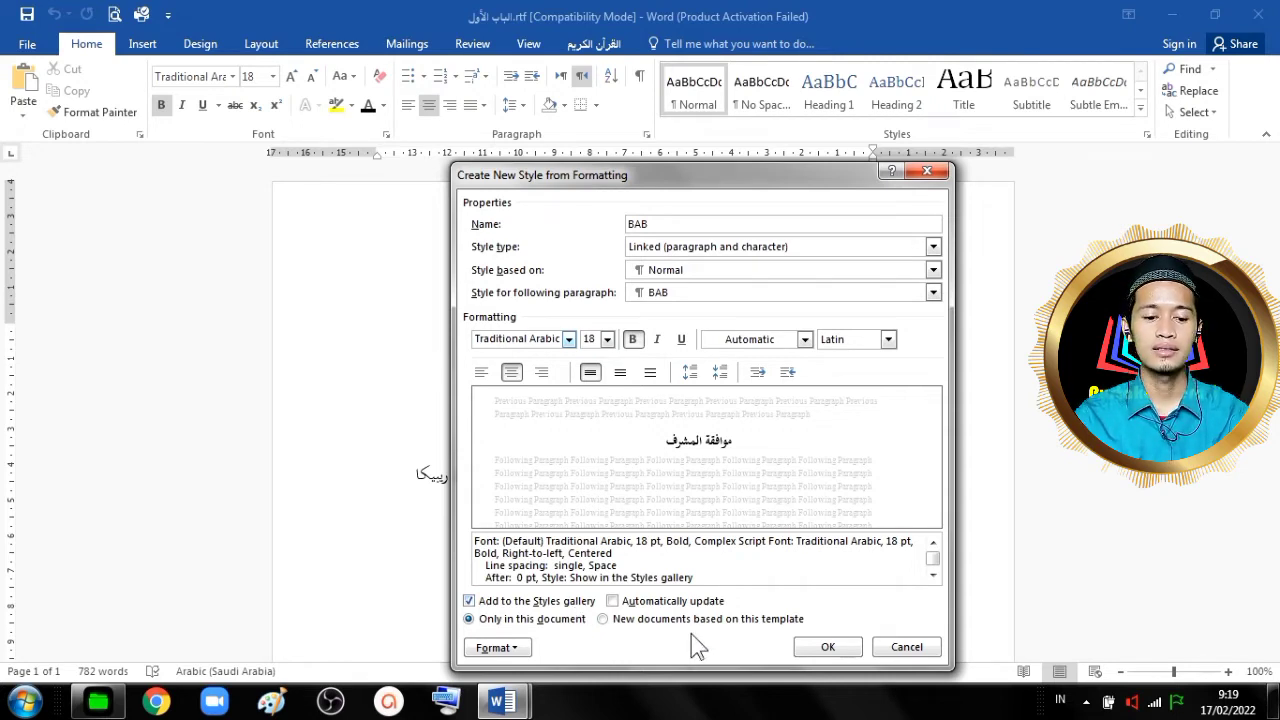
left_click(826, 647)
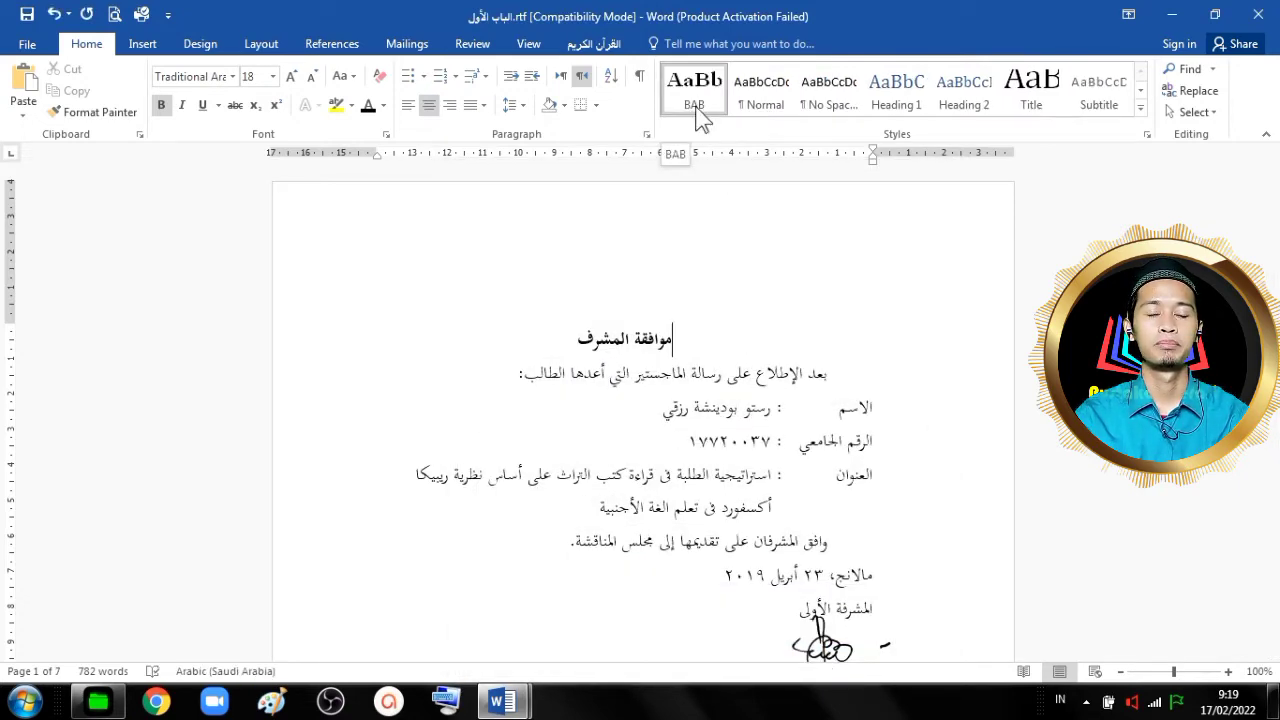
left_click(1140, 108)
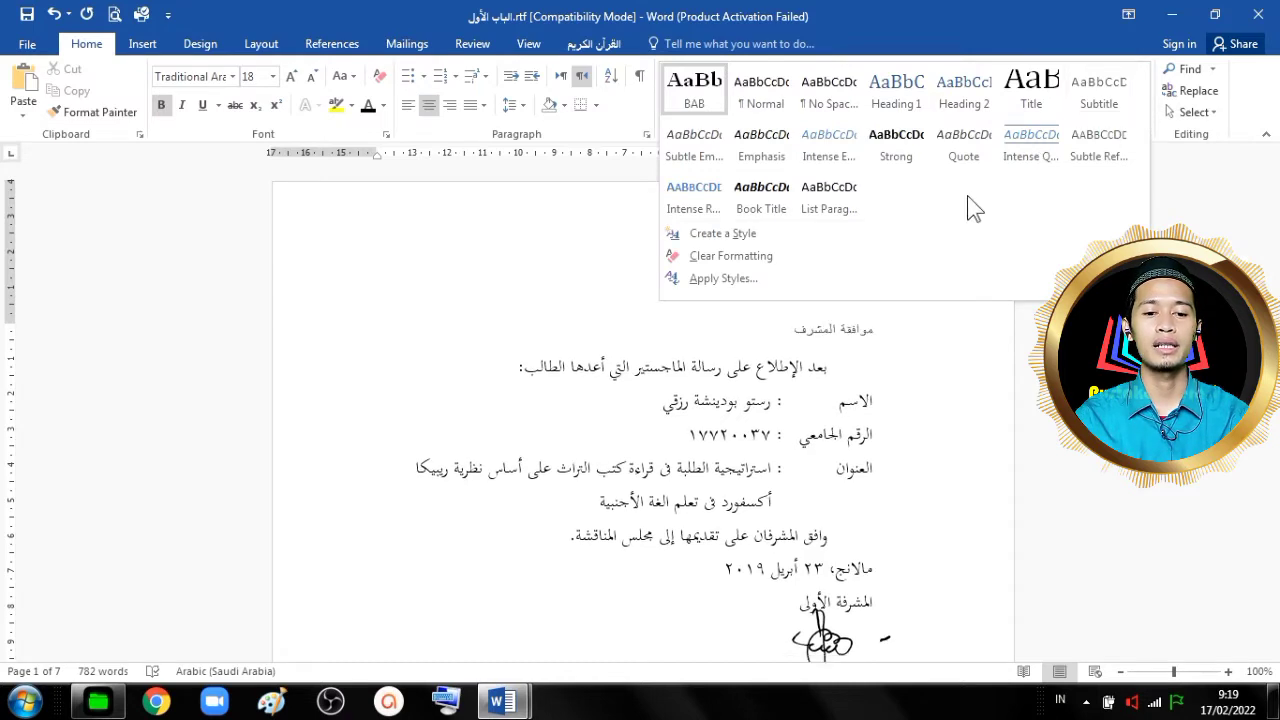
left_click(921, 233)
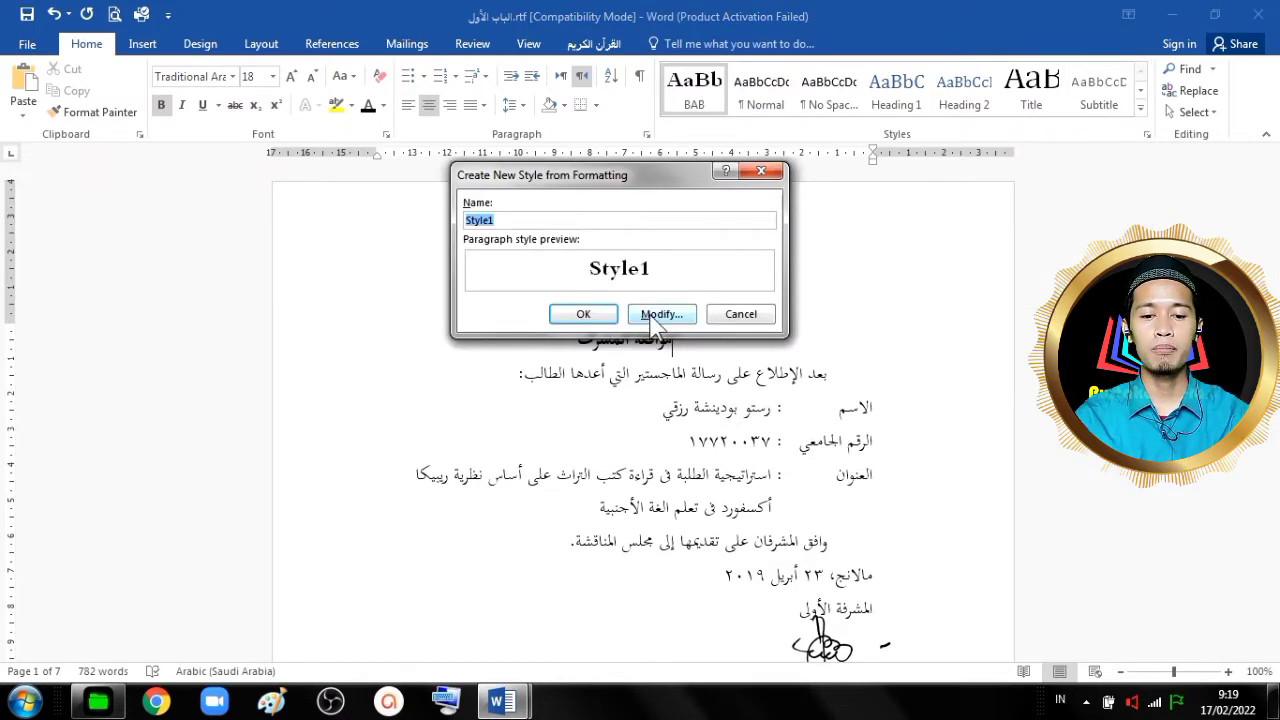
left_click(652, 316)
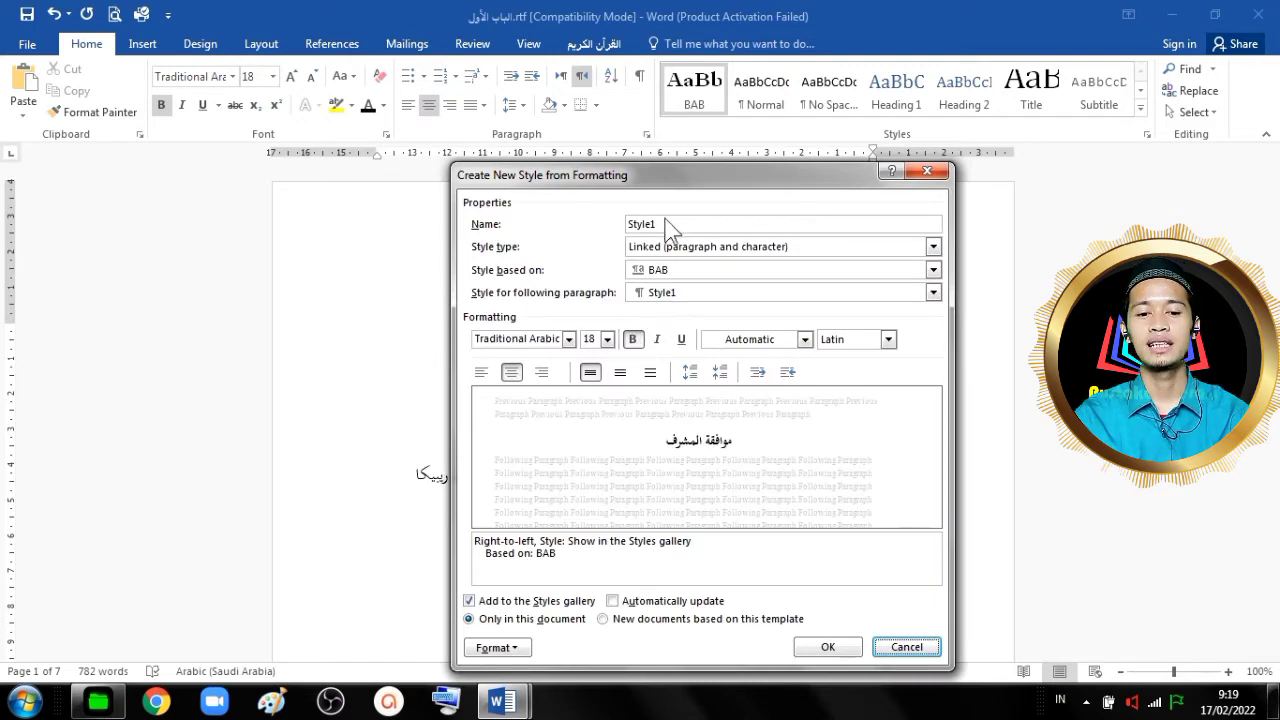
left_click_drag(666, 222, 607, 230)
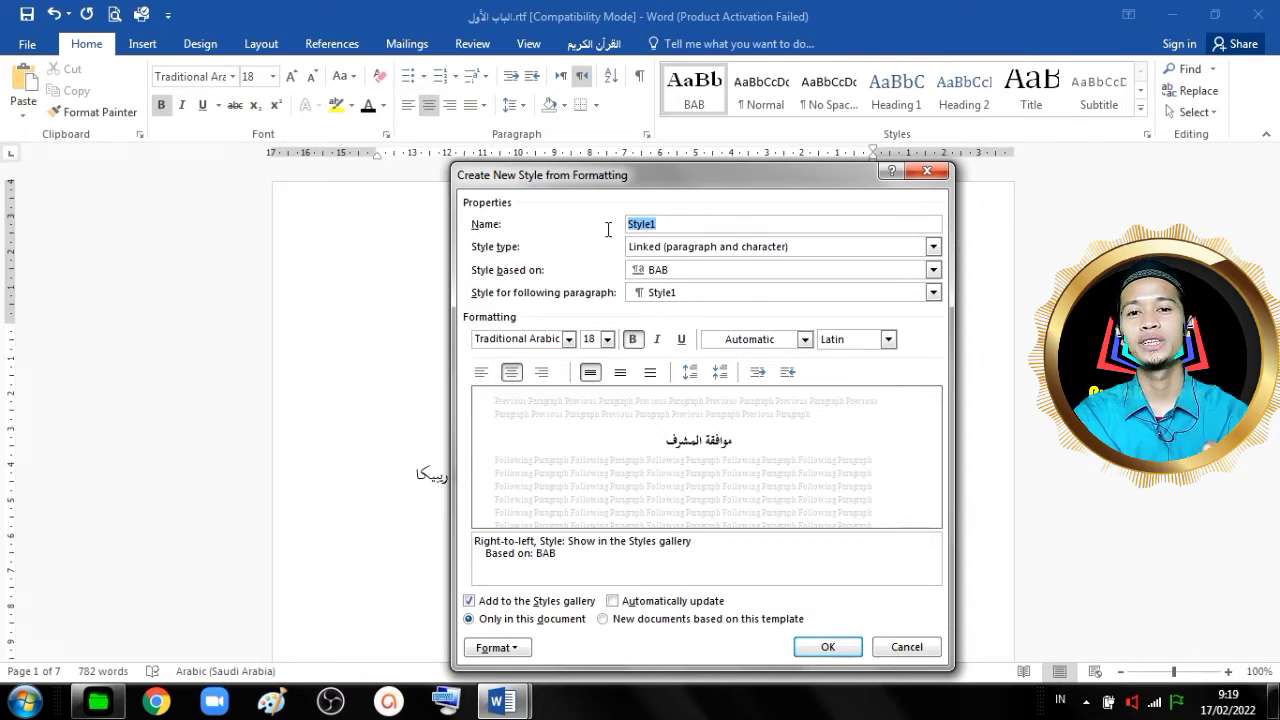
type("SUBBAB")
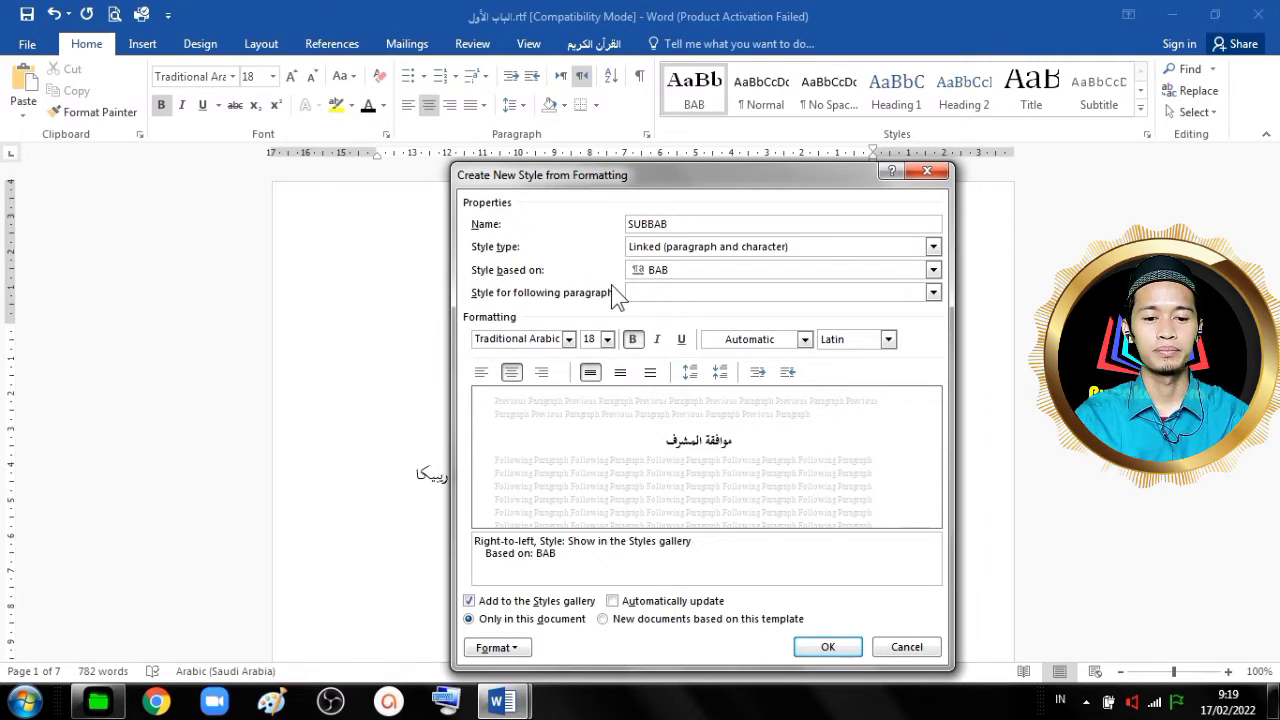
left_click(664, 294)
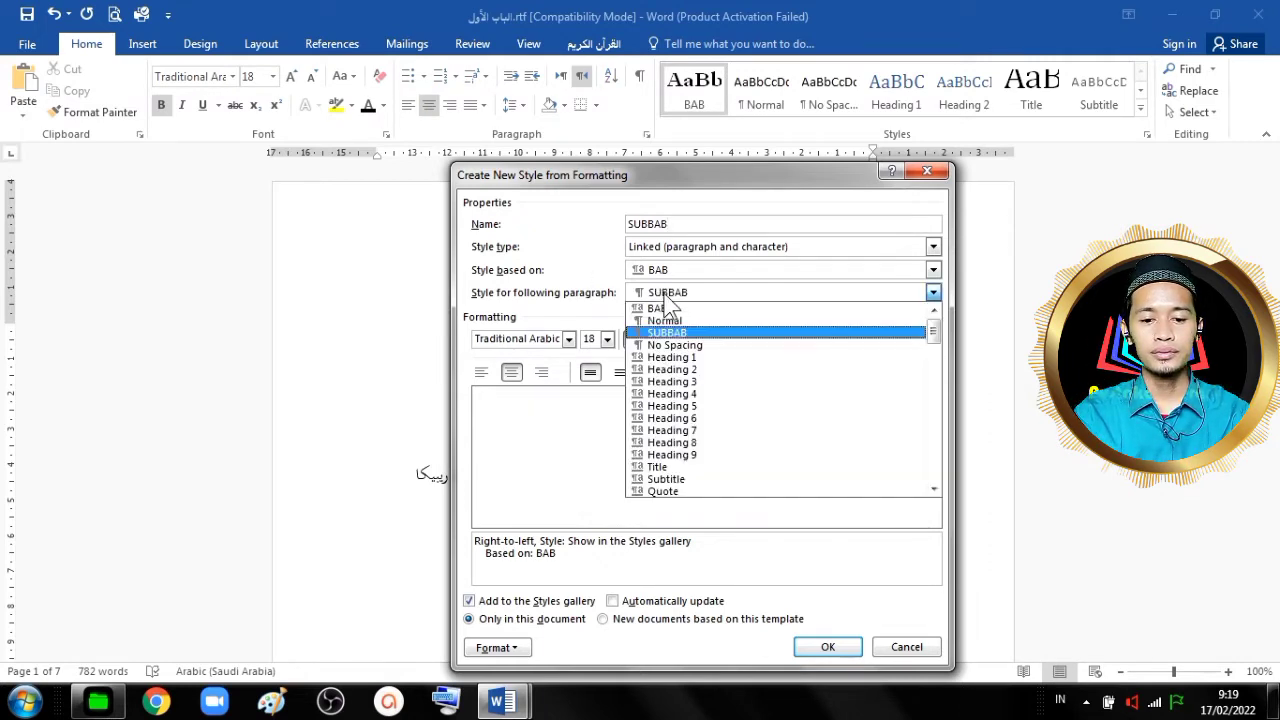
left_click(604, 310)
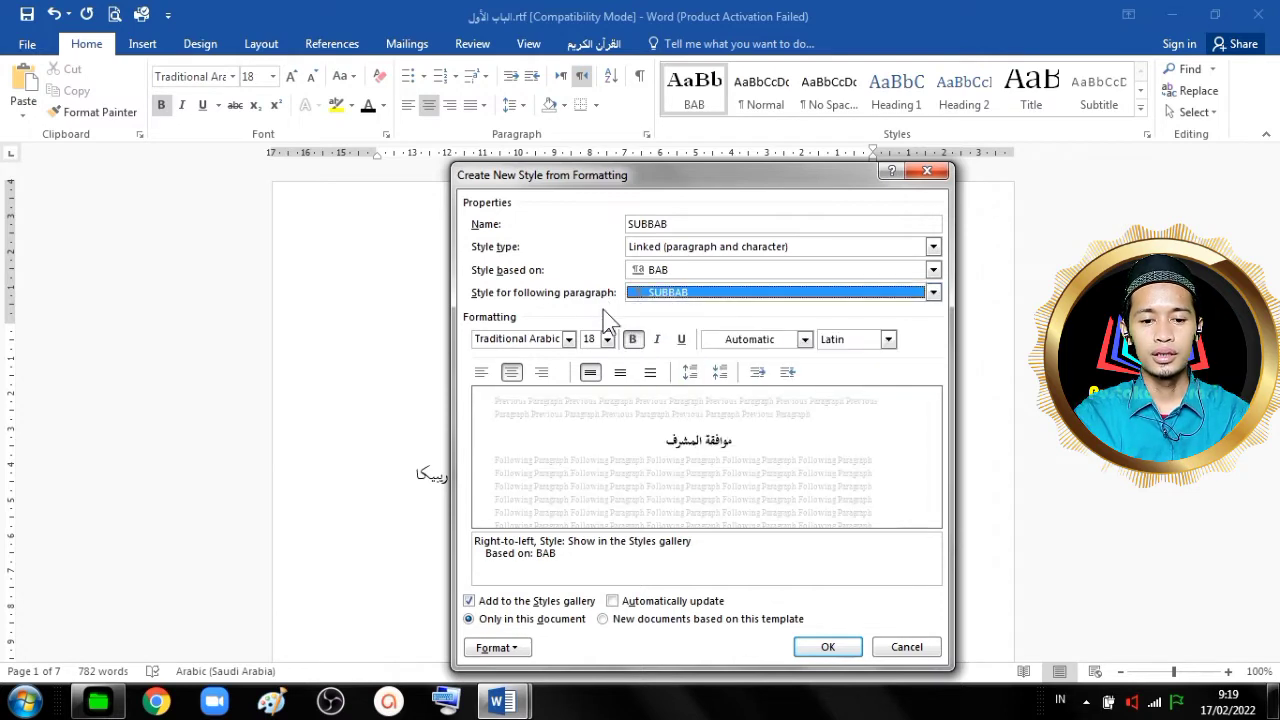
left_click(934, 272)
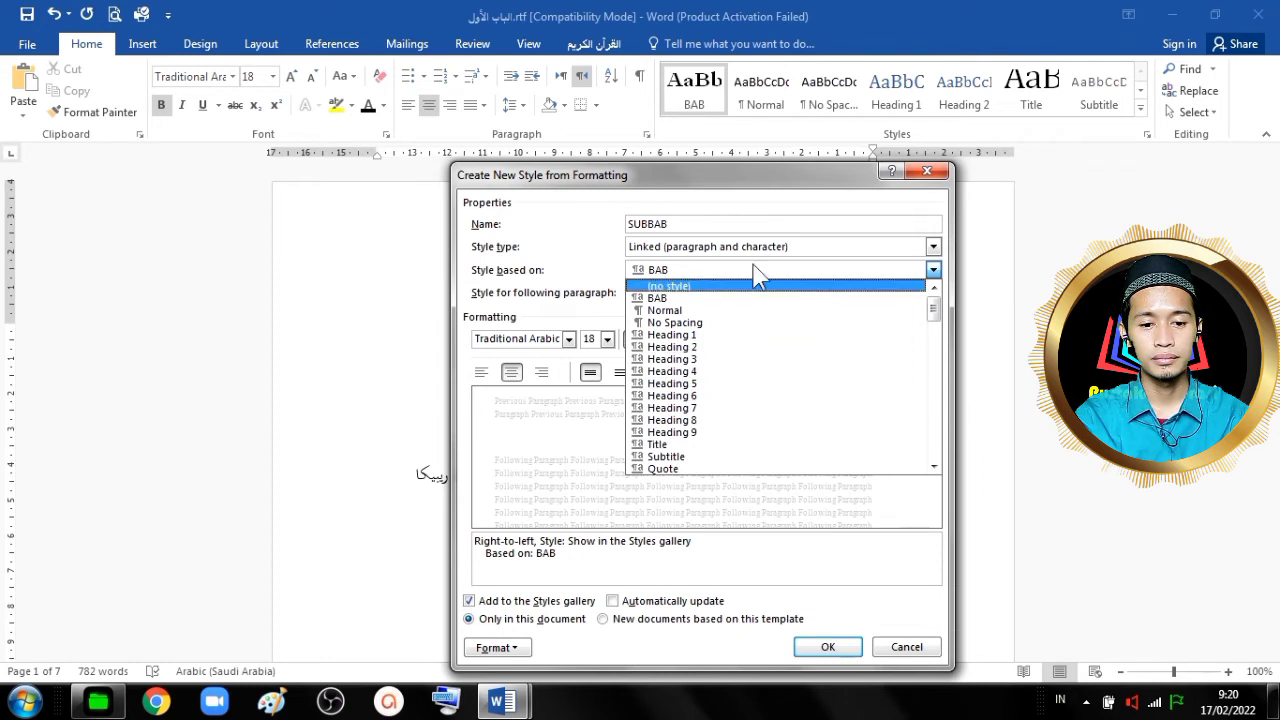
left_click(596, 318)
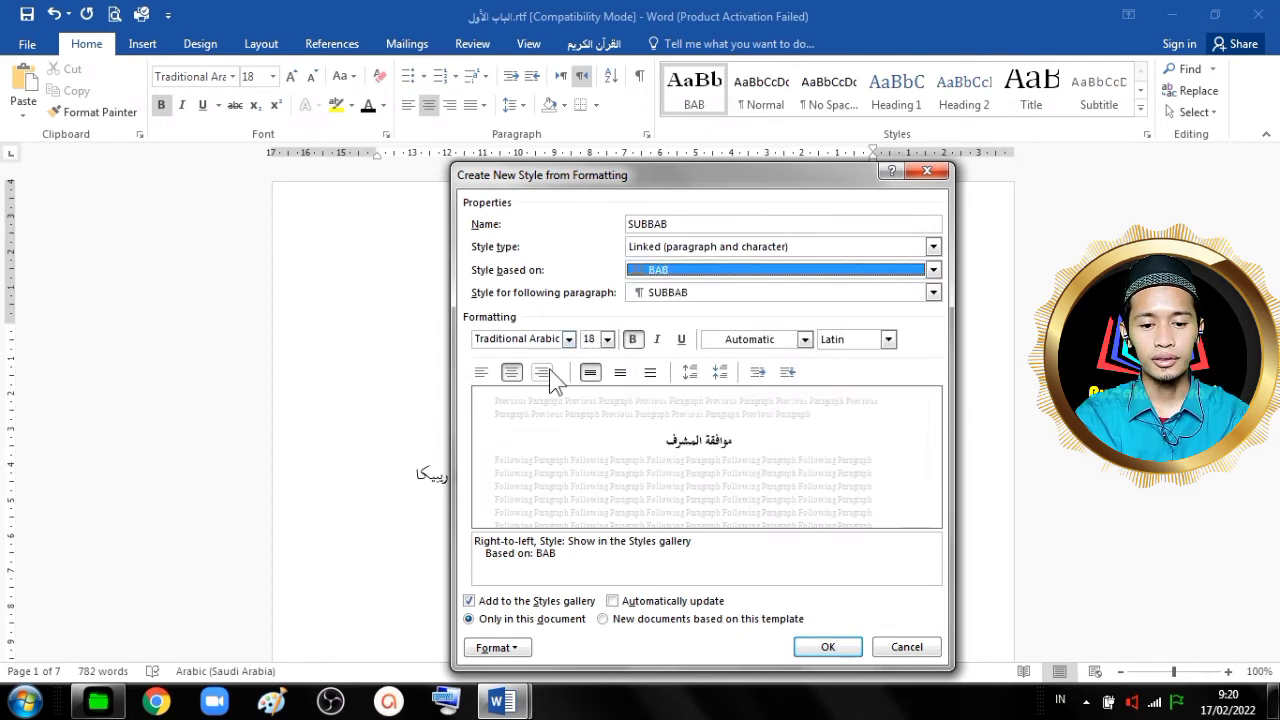
left_click(928, 175)
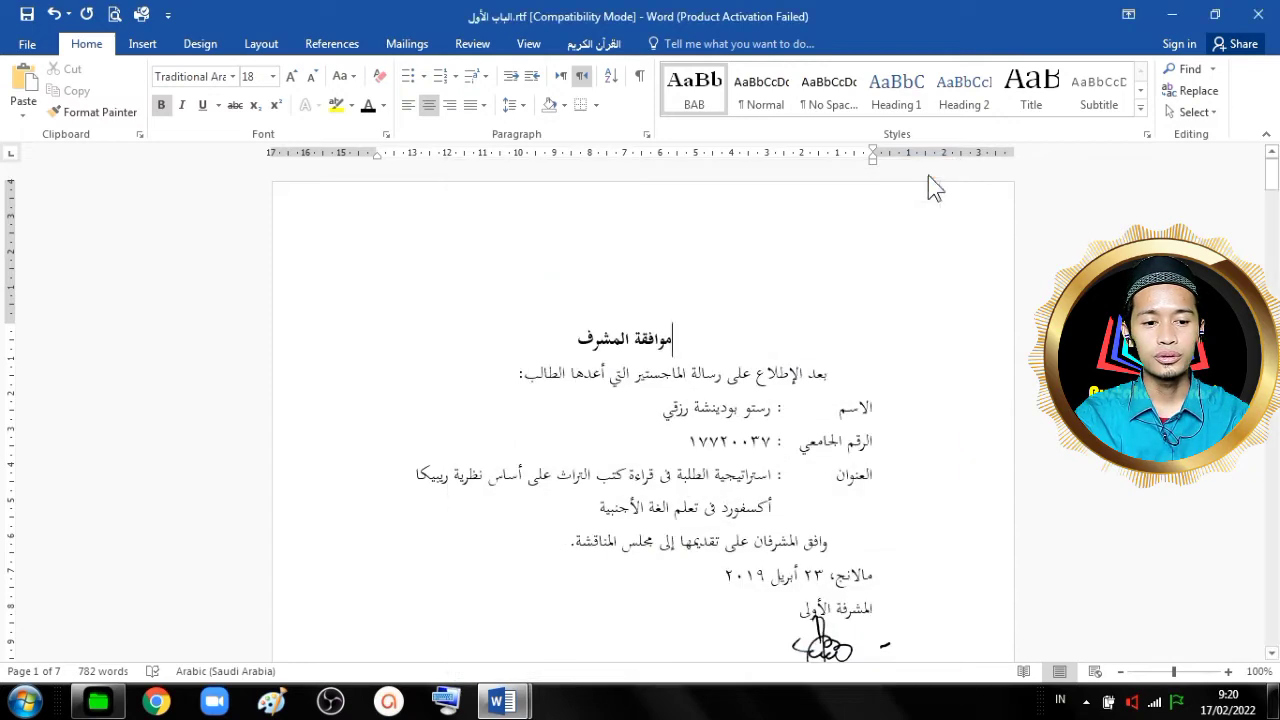
Start a new style from the section heading خلفية البحث, open its full formatting options and name it SUBBAB.
left_click_drag(1275, 190, 1277, 550)
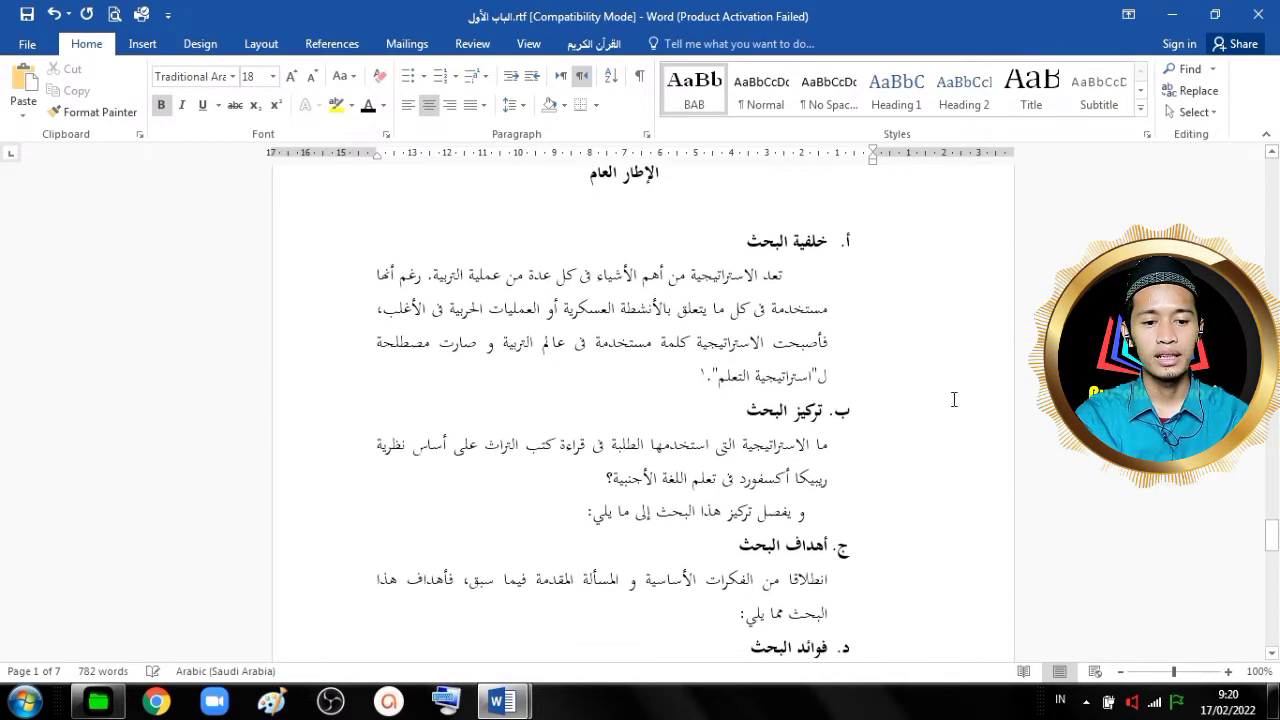
left_click(831, 241)
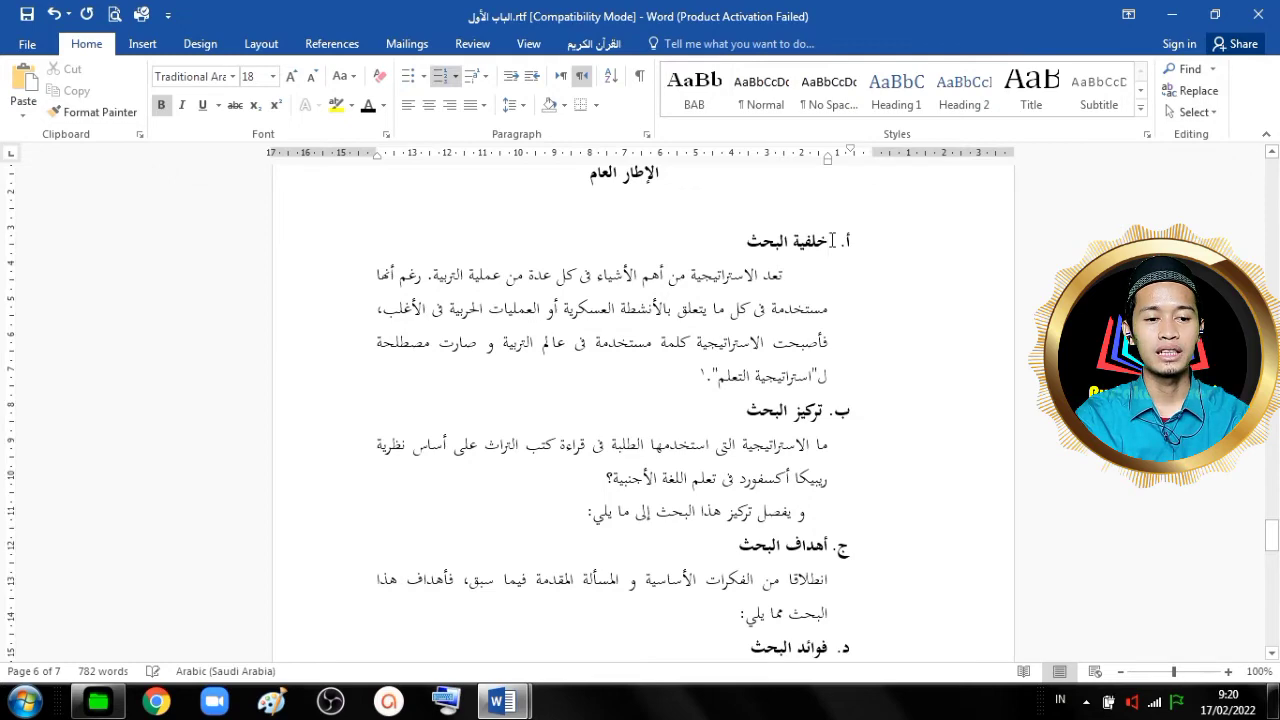
left_click(1140, 107)
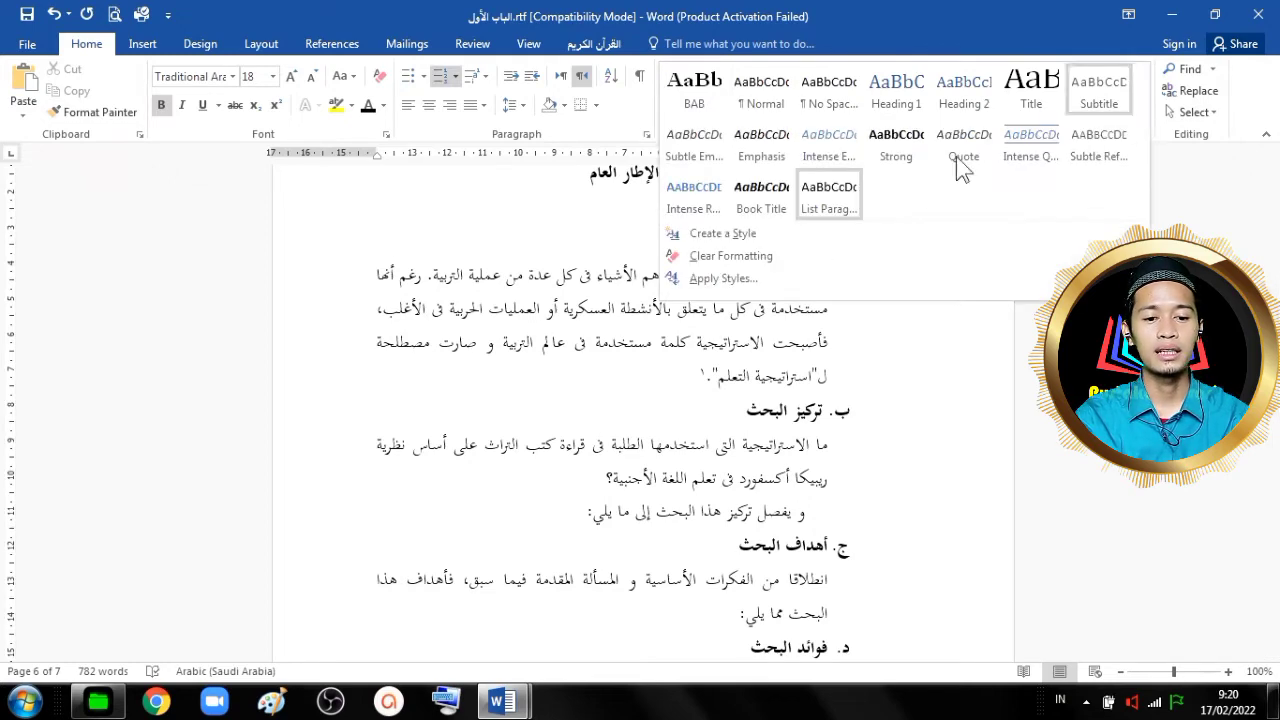
left_click(879, 233)
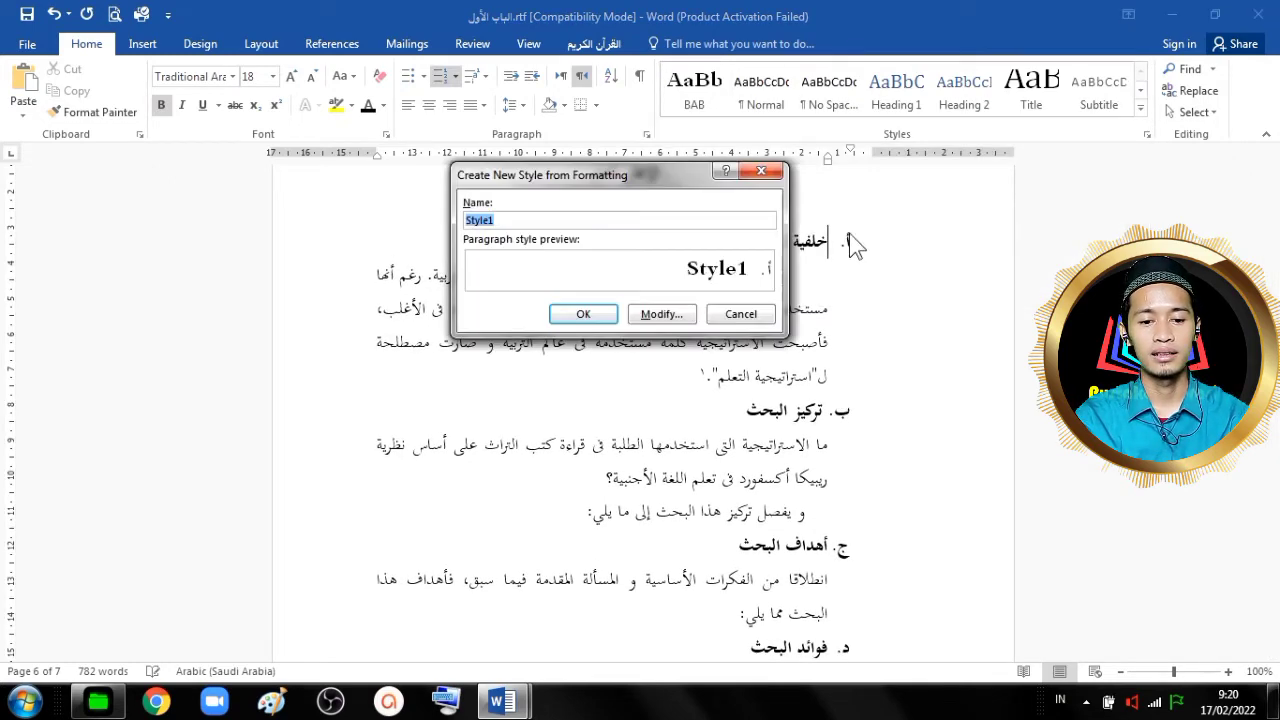
left_click(658, 316)
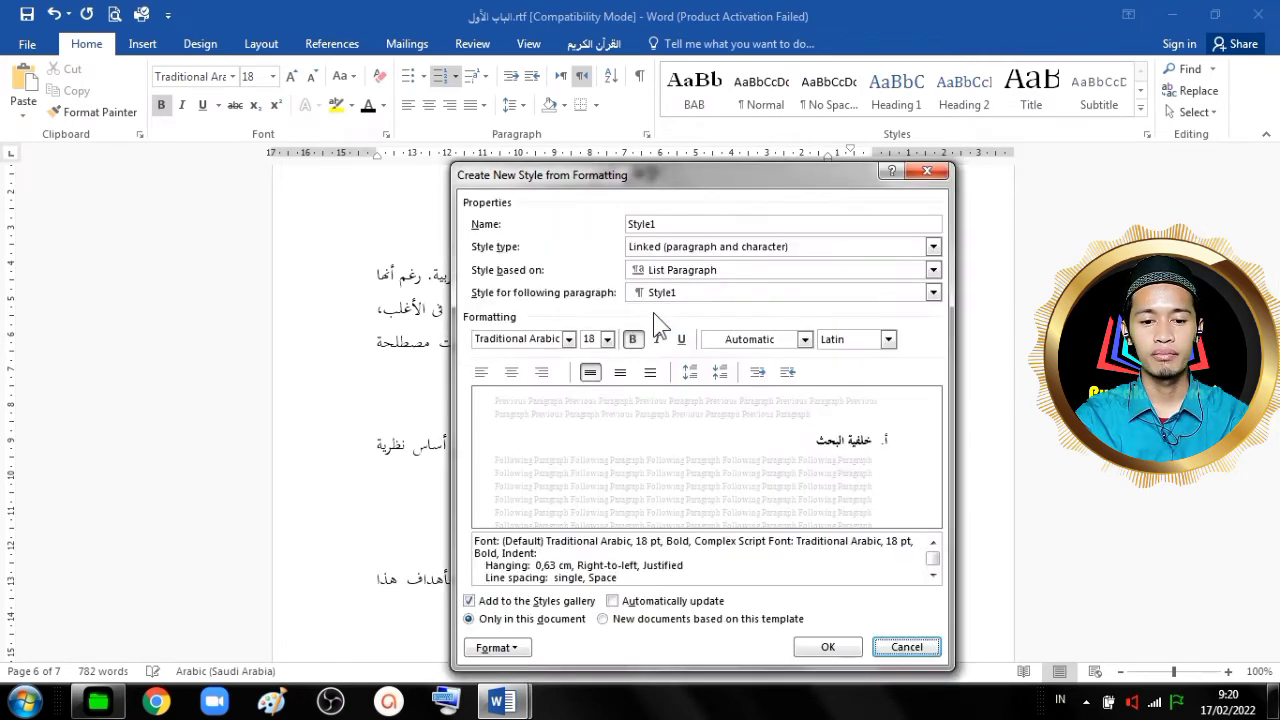
left_click(663, 224)
double_click(663, 224)
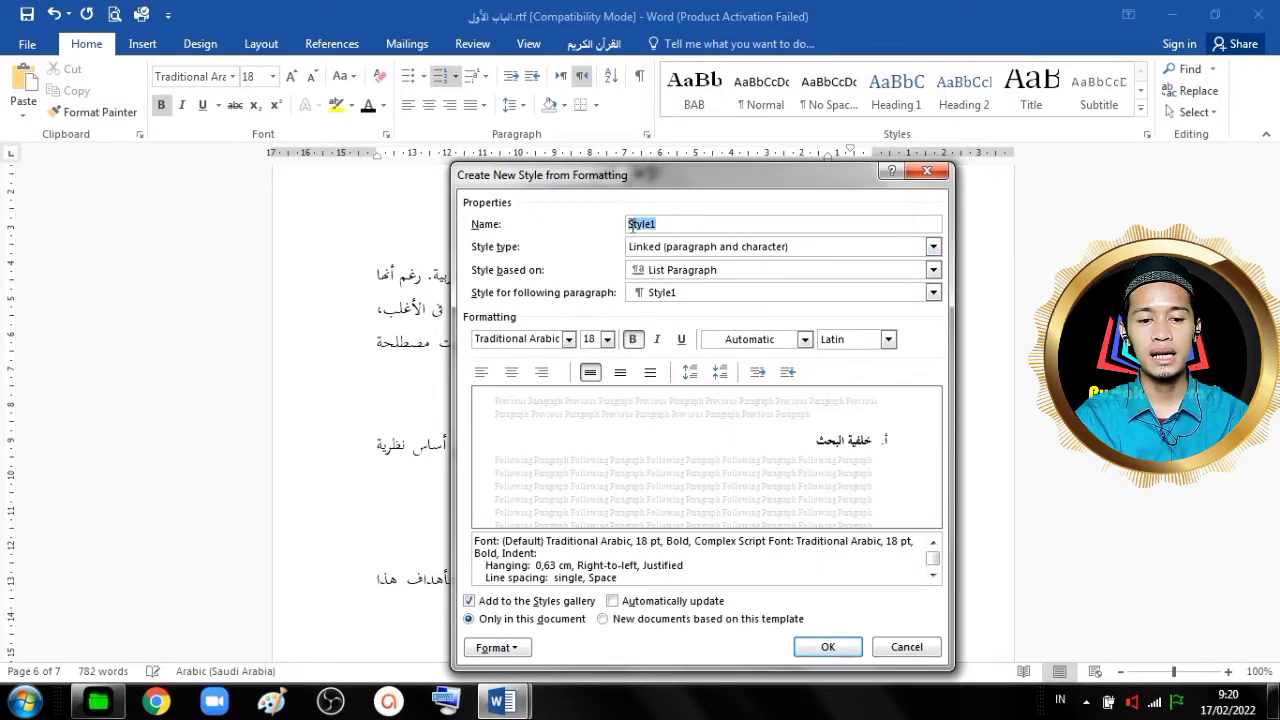
type("SUBBAB")
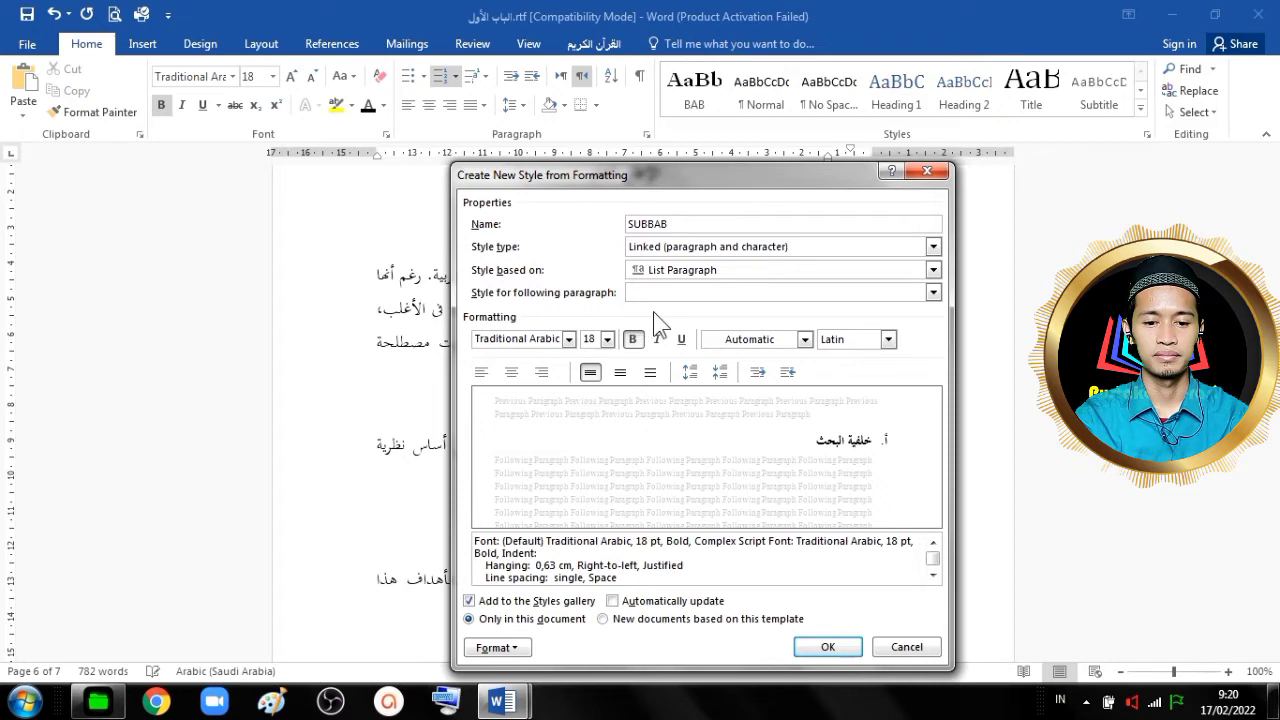
Set the SUBBAB style to Traditional Arabic, 18 pt, right-aligned, and create it.
left_click(569, 340)
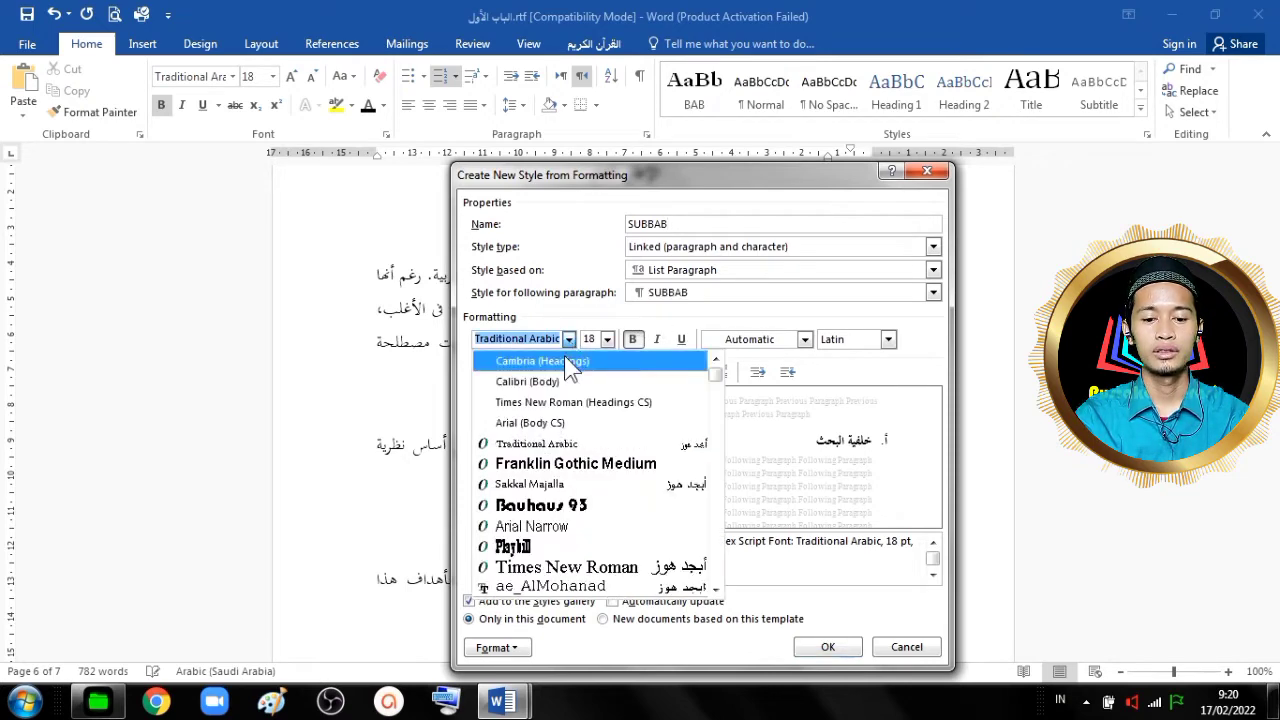
left_click(553, 438)
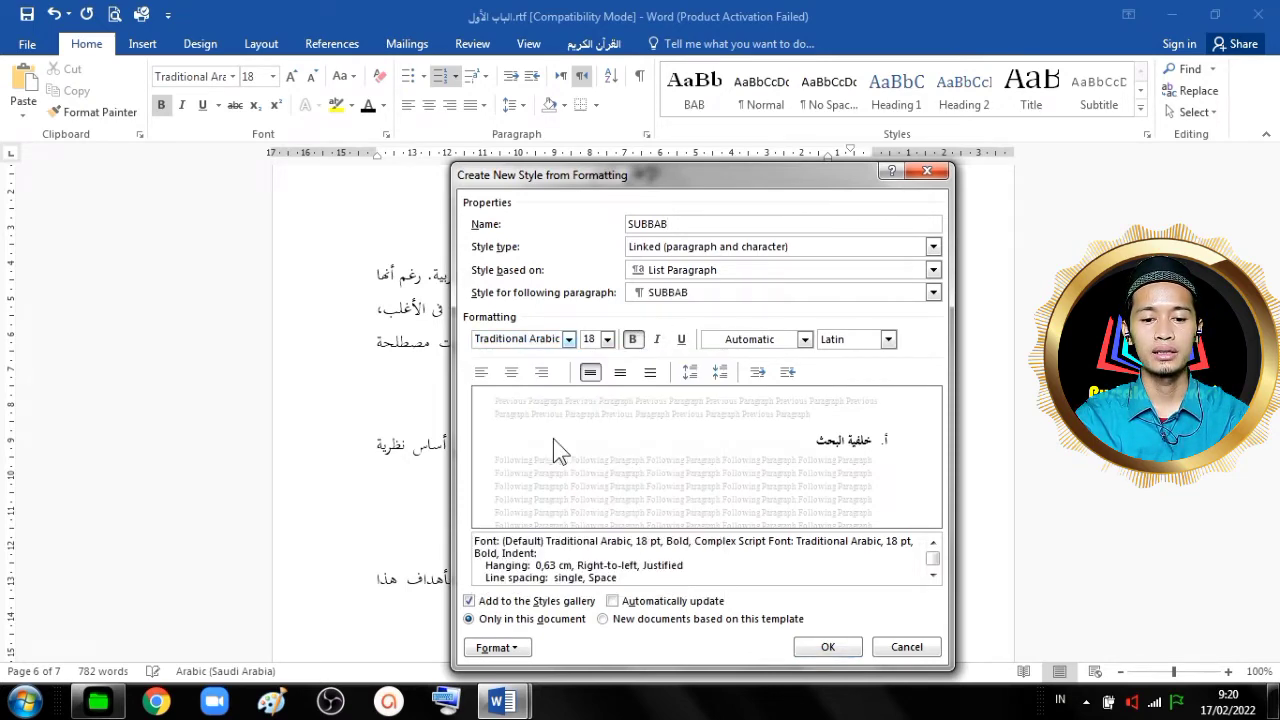
left_click(607, 340)
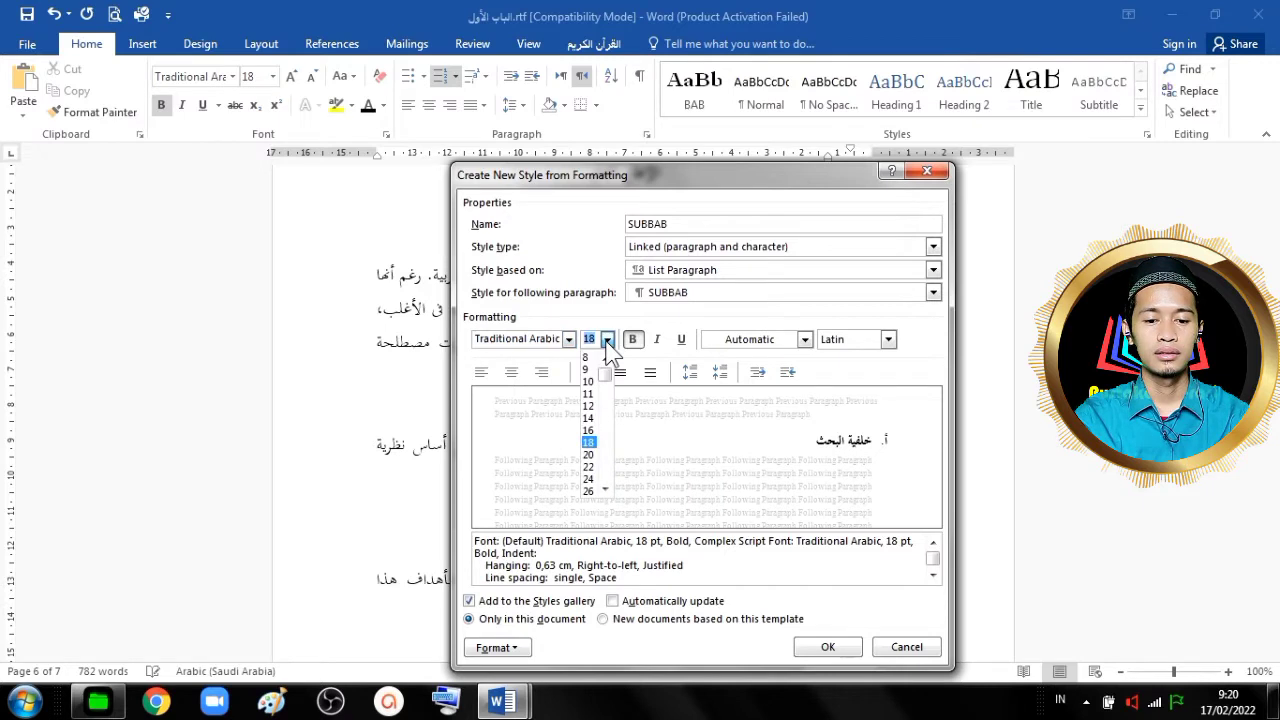
left_click(589, 443)
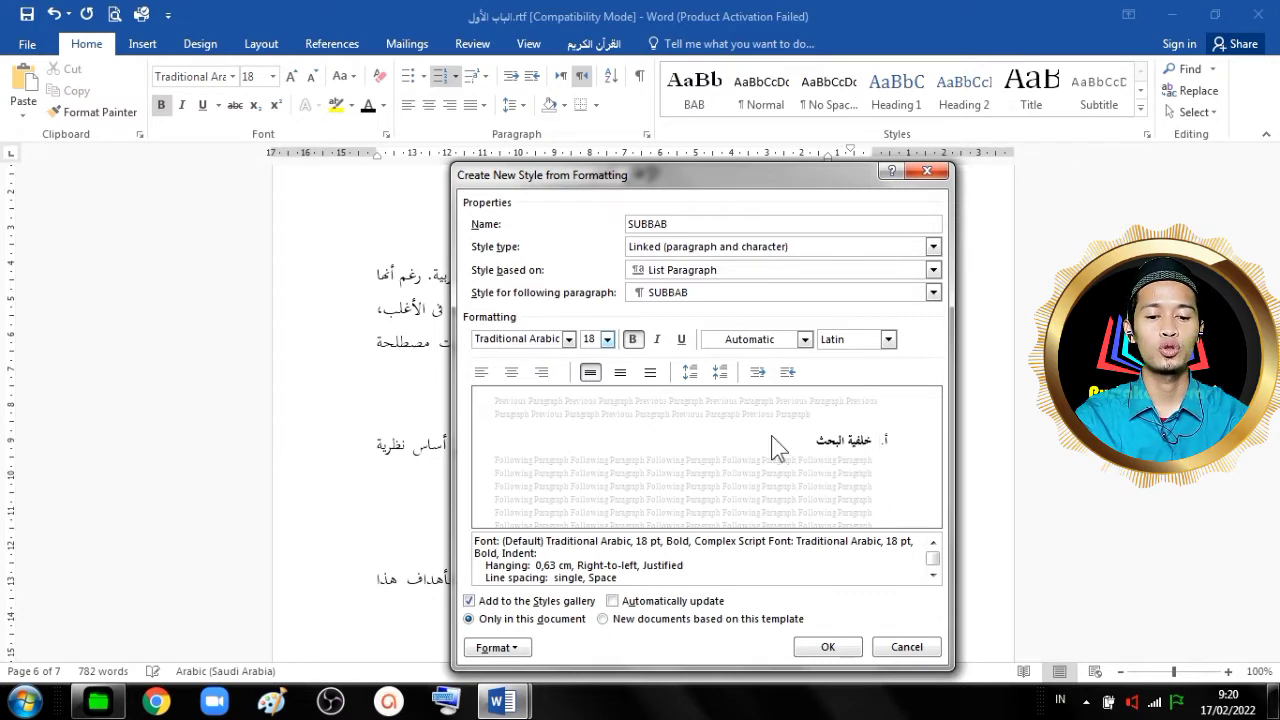
left_click(542, 372)
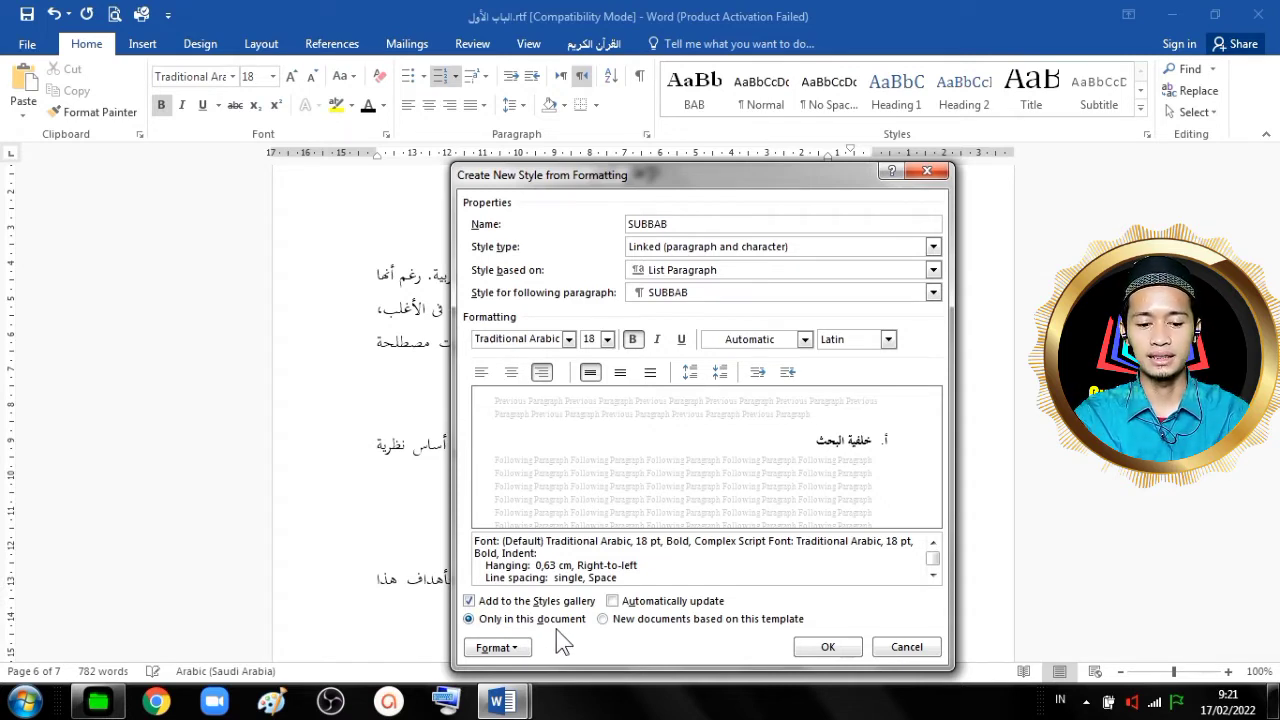
left_click(826, 647)
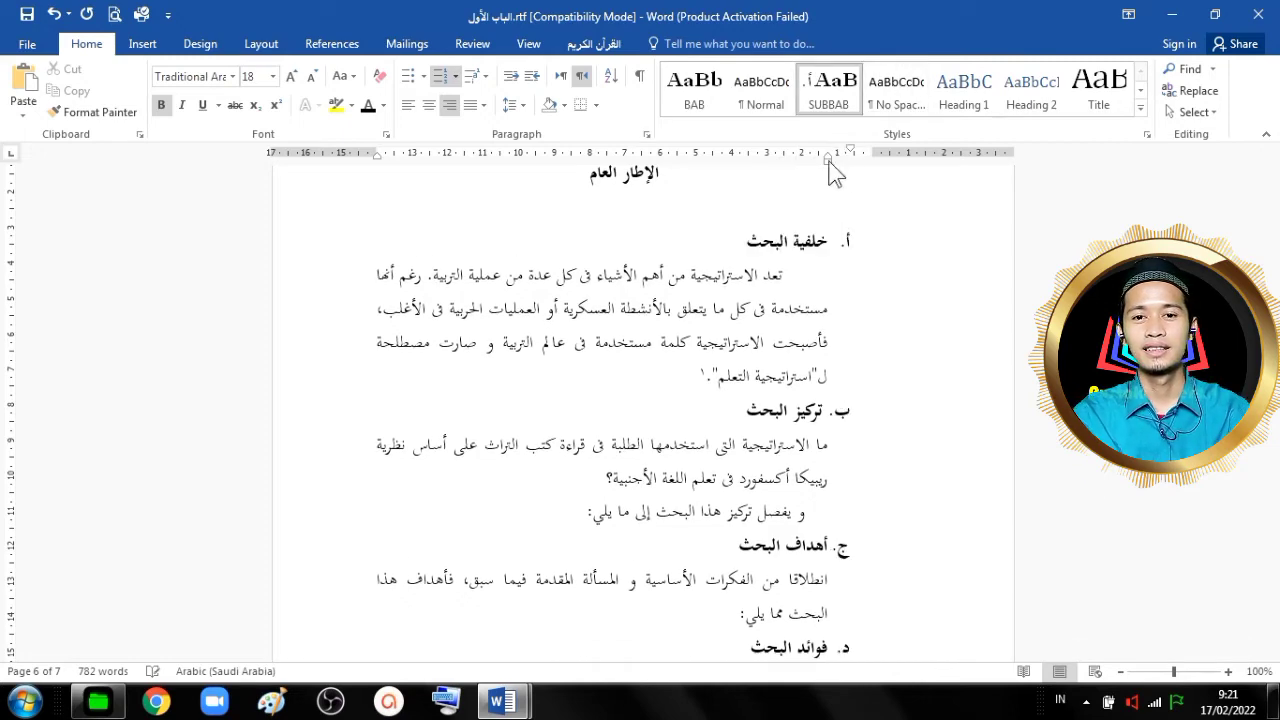
Apply the BAB style to the heading اعتماد لجنة المناقشة on page 2.
left_click_drag(1272, 528, 1274, 183)
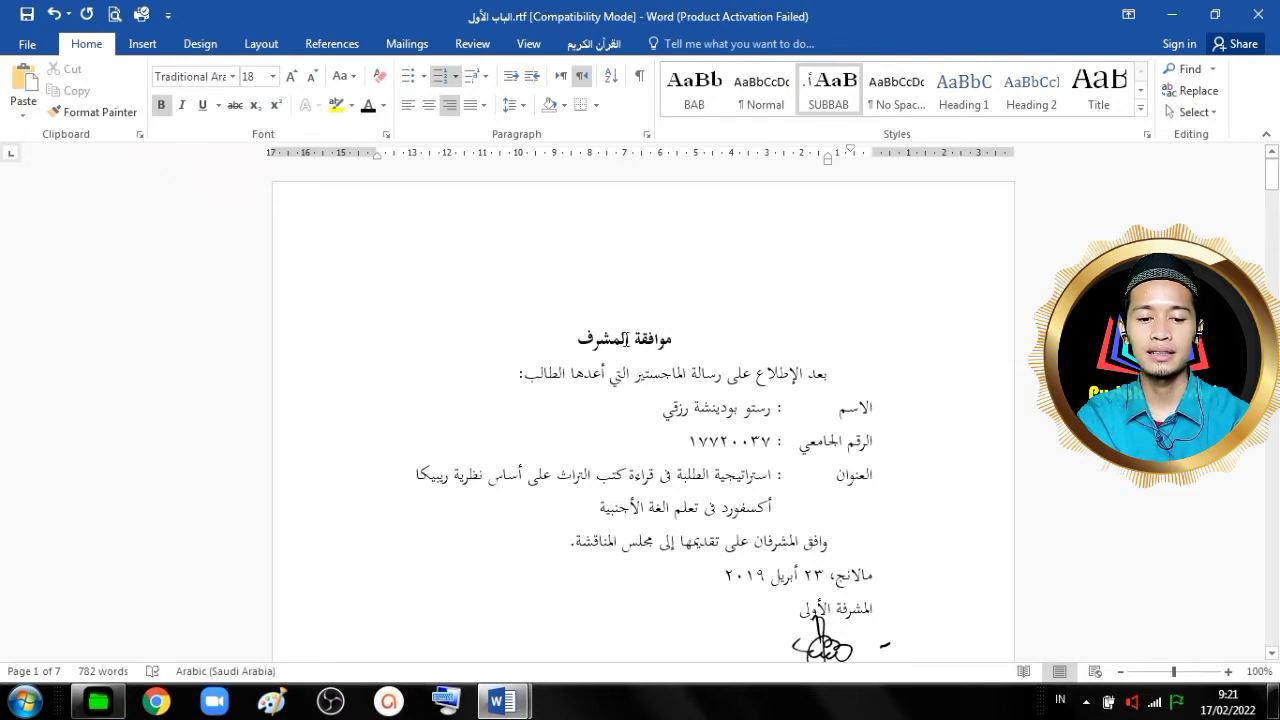
left_click_drag(676, 340, 580, 340)
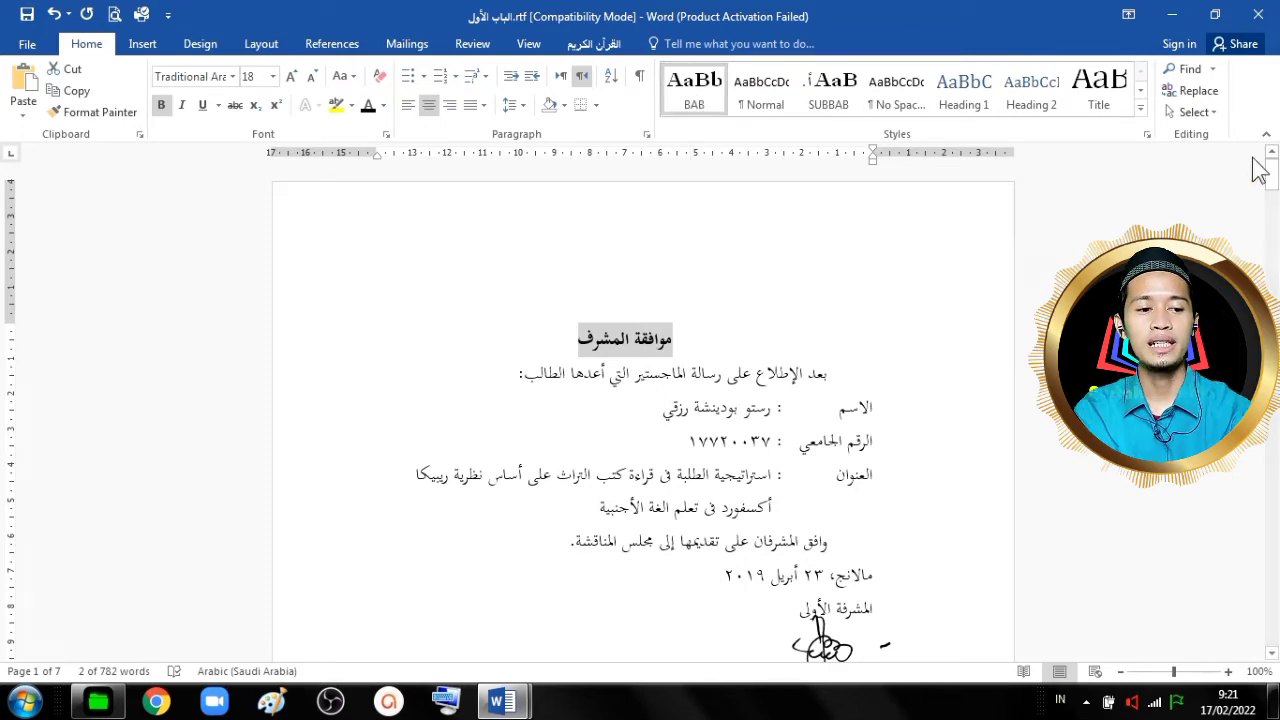
left_click_drag(1275, 177, 1276, 252)
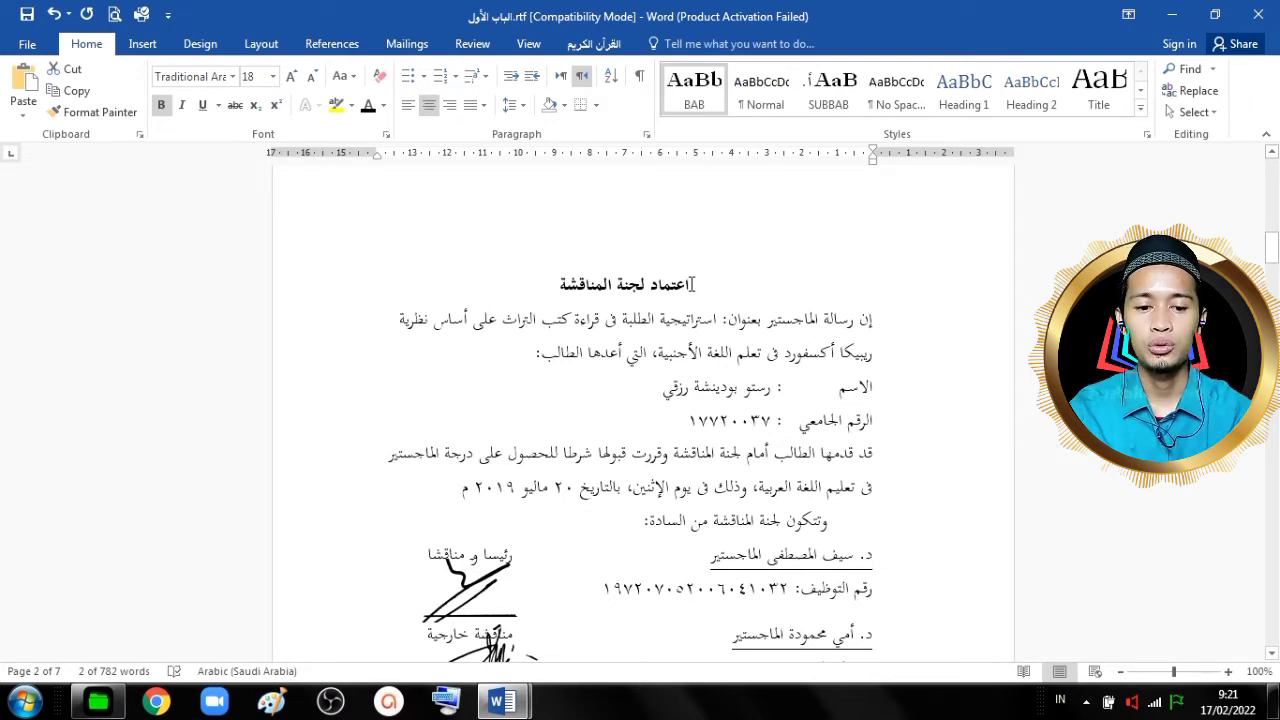
left_click_drag(692, 284, 580, 282)
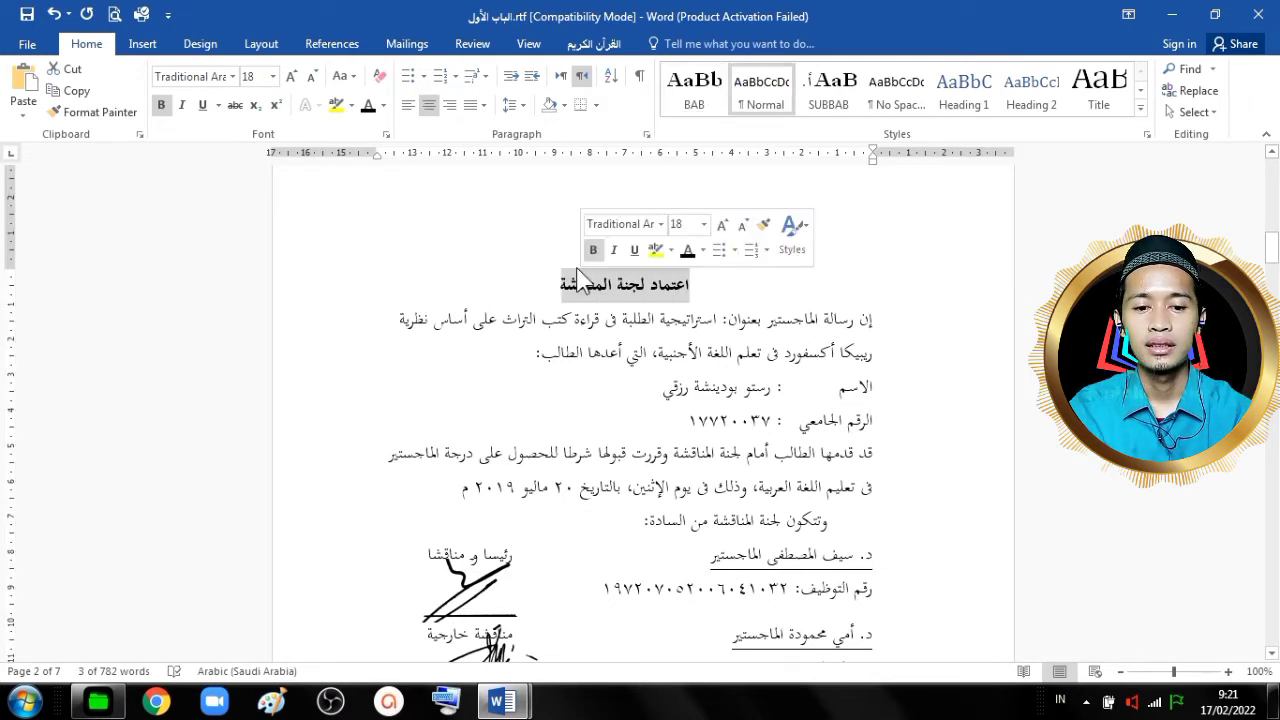
left_click(699, 92)
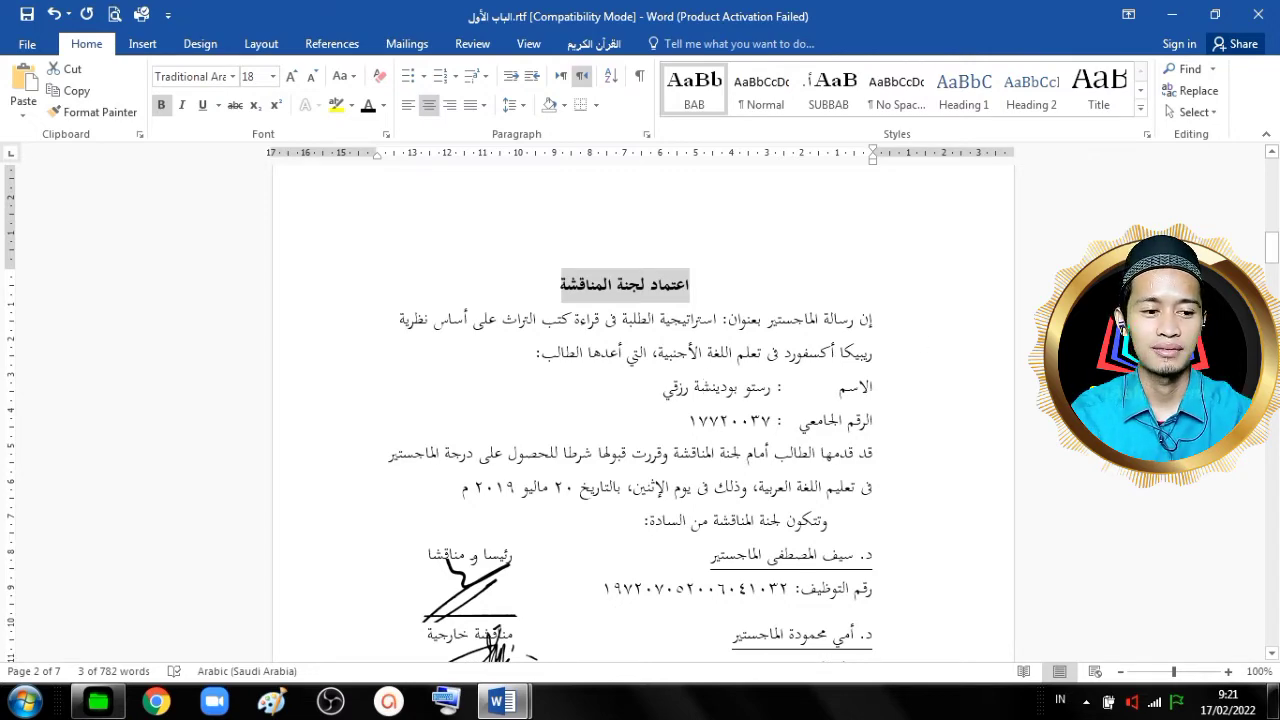
Apply the BAB style to the heading إقرار أصالة البحث on page 3.
left_click_drag(1268, 252, 1268, 325)
scroll(838, 218, "down", 2)
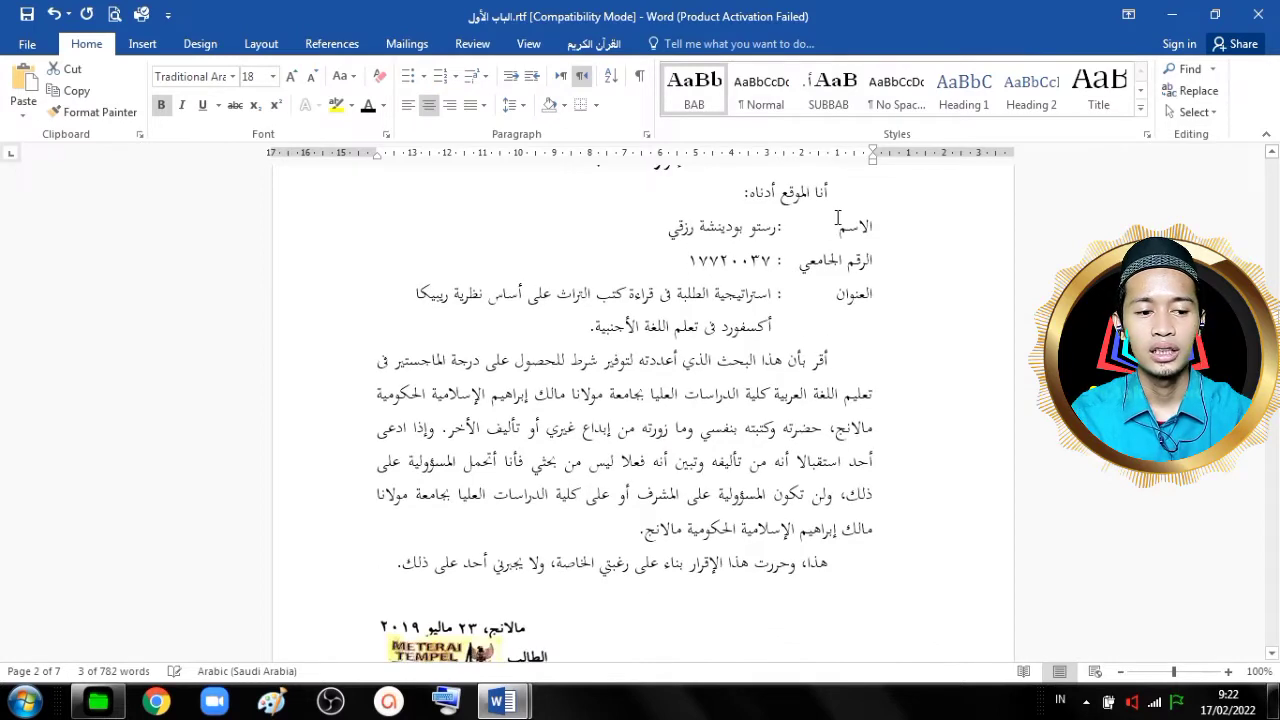
scroll(783, 250, "up", 1)
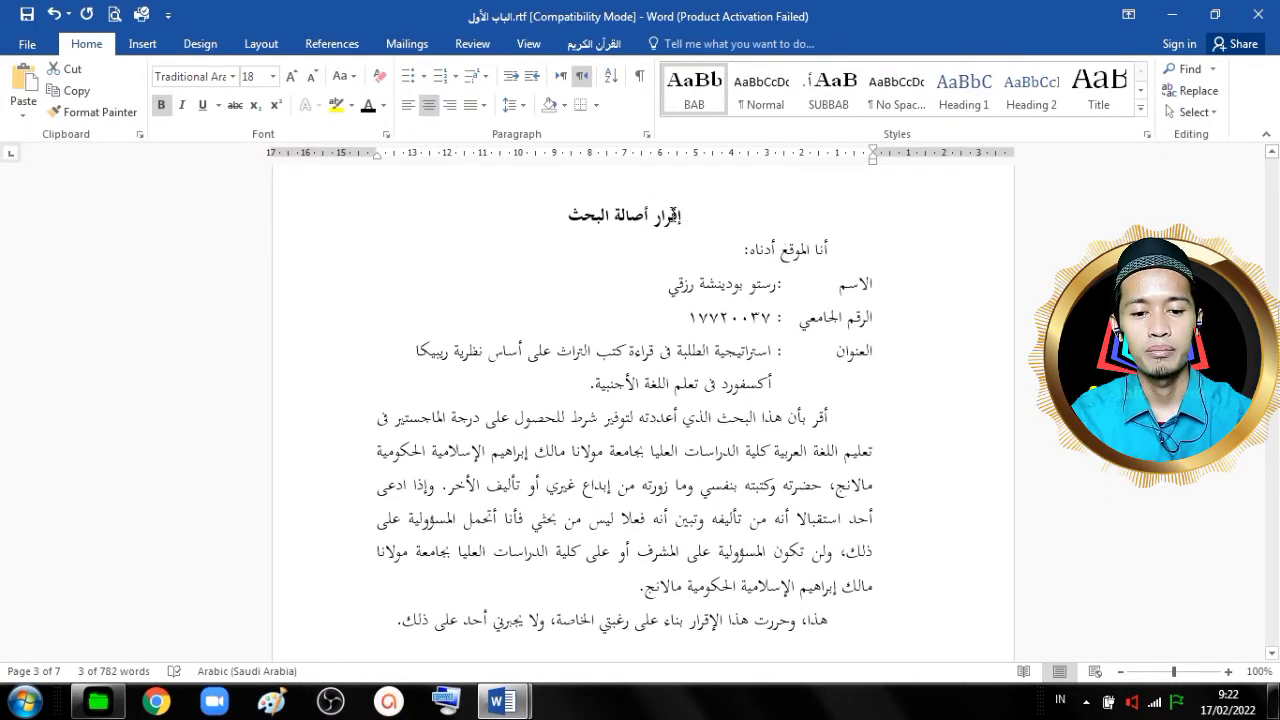
left_click_drag(674, 215, 567, 216)
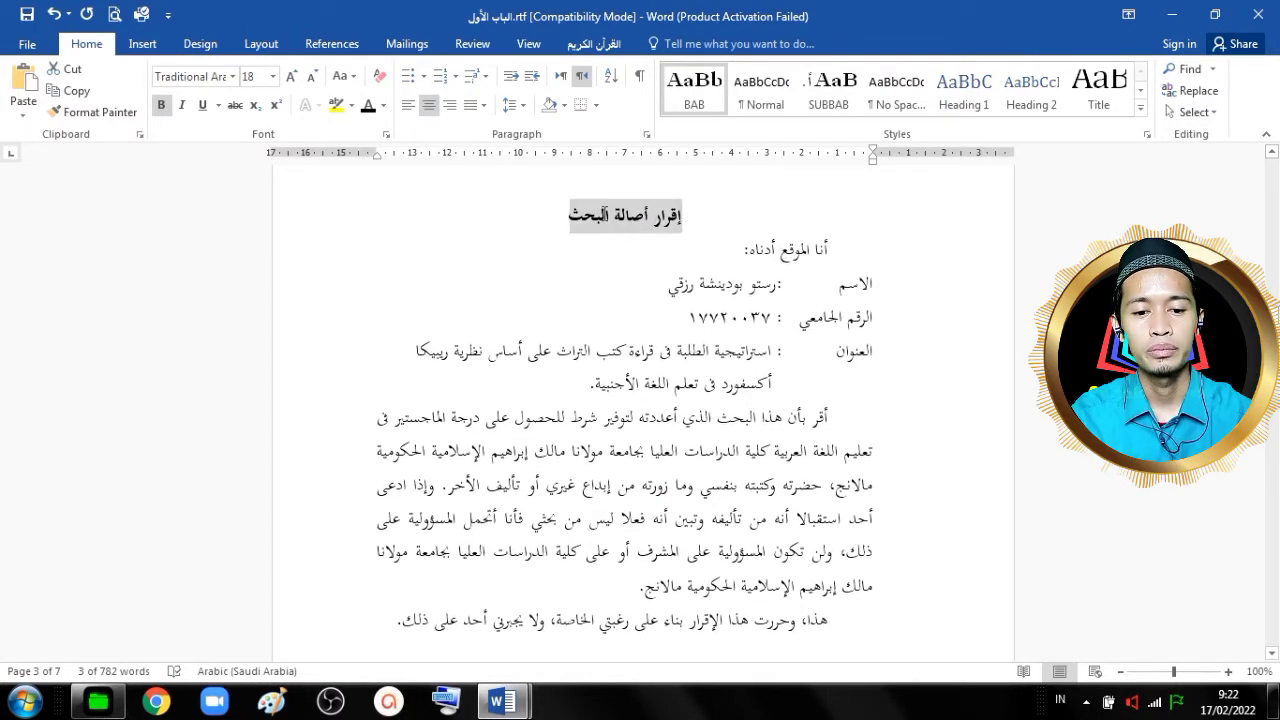
left_click(697, 95)
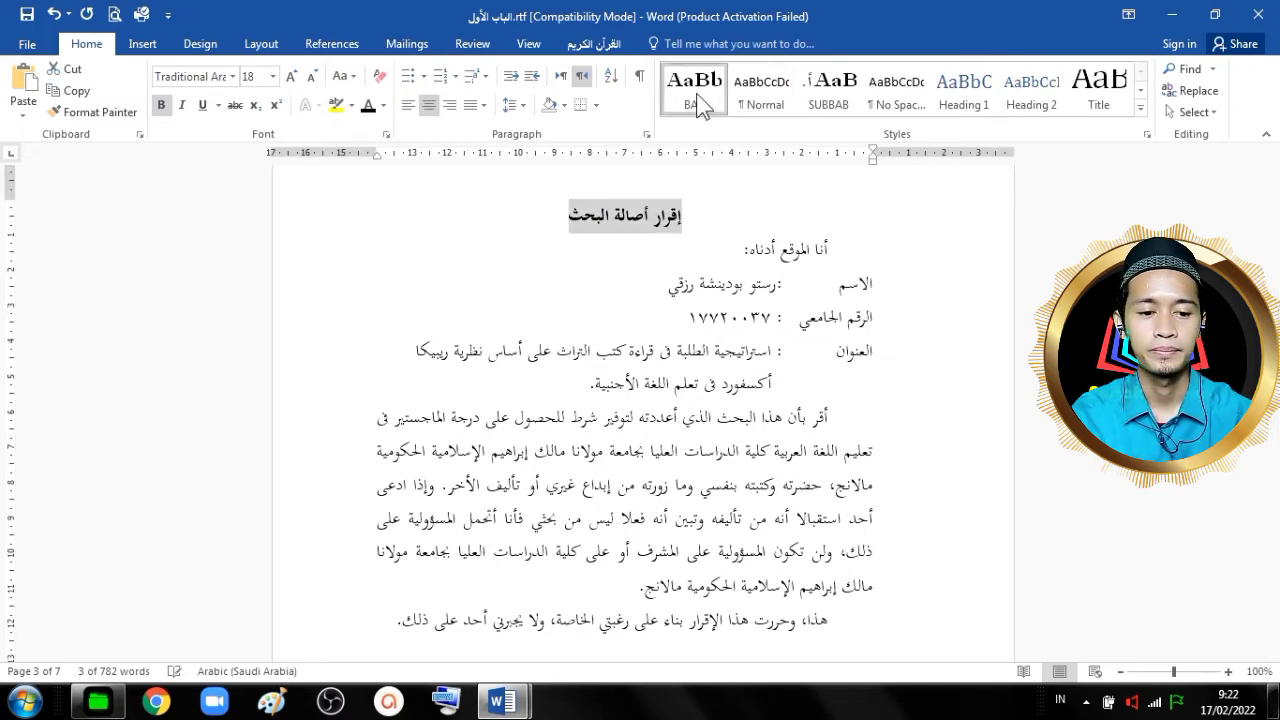
Apply the BAB style to the heading استهلال on page 4.
scroll(623, 554, "down", 15)
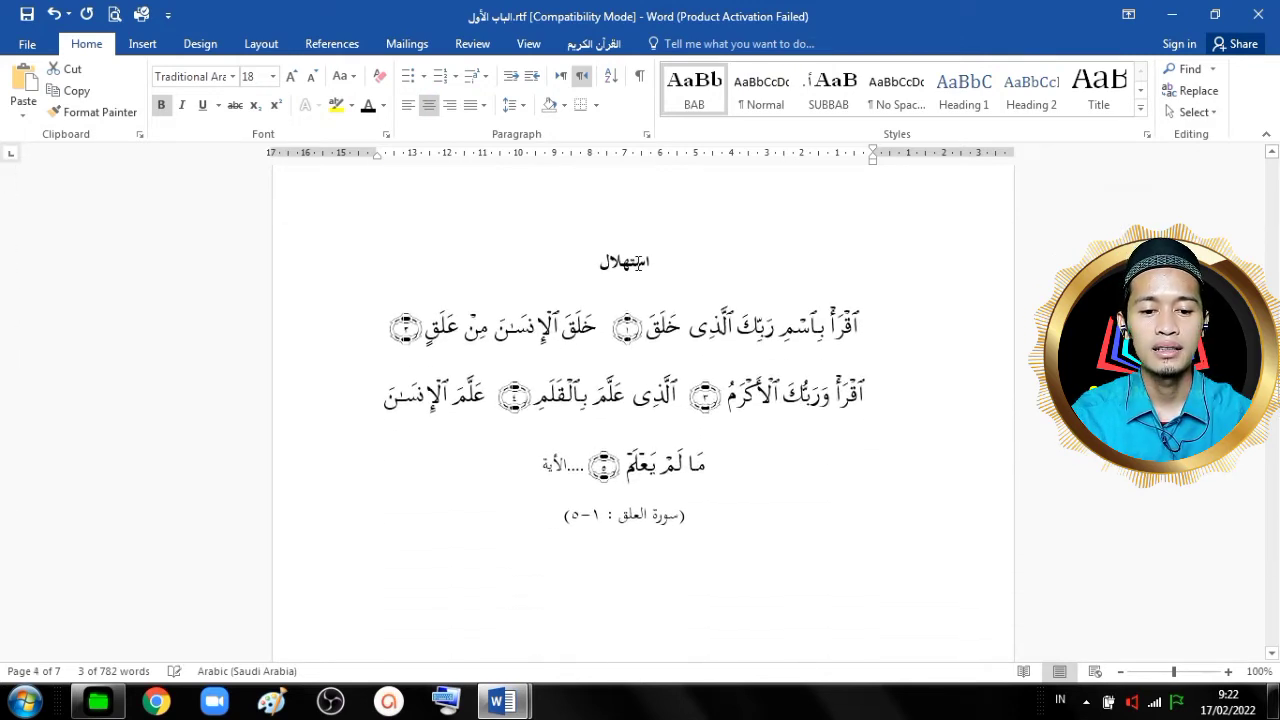
double_click(635, 262)
left_click(710, 96)
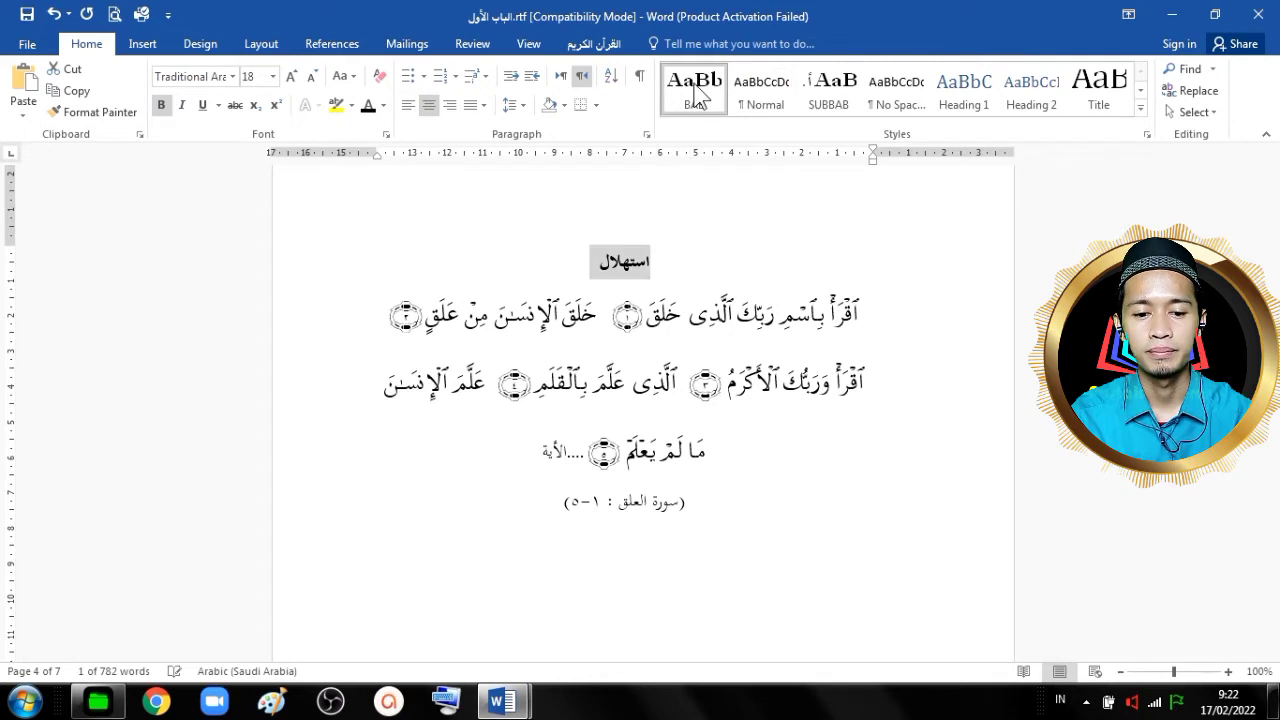
scroll(1068, 460, "down", 10)
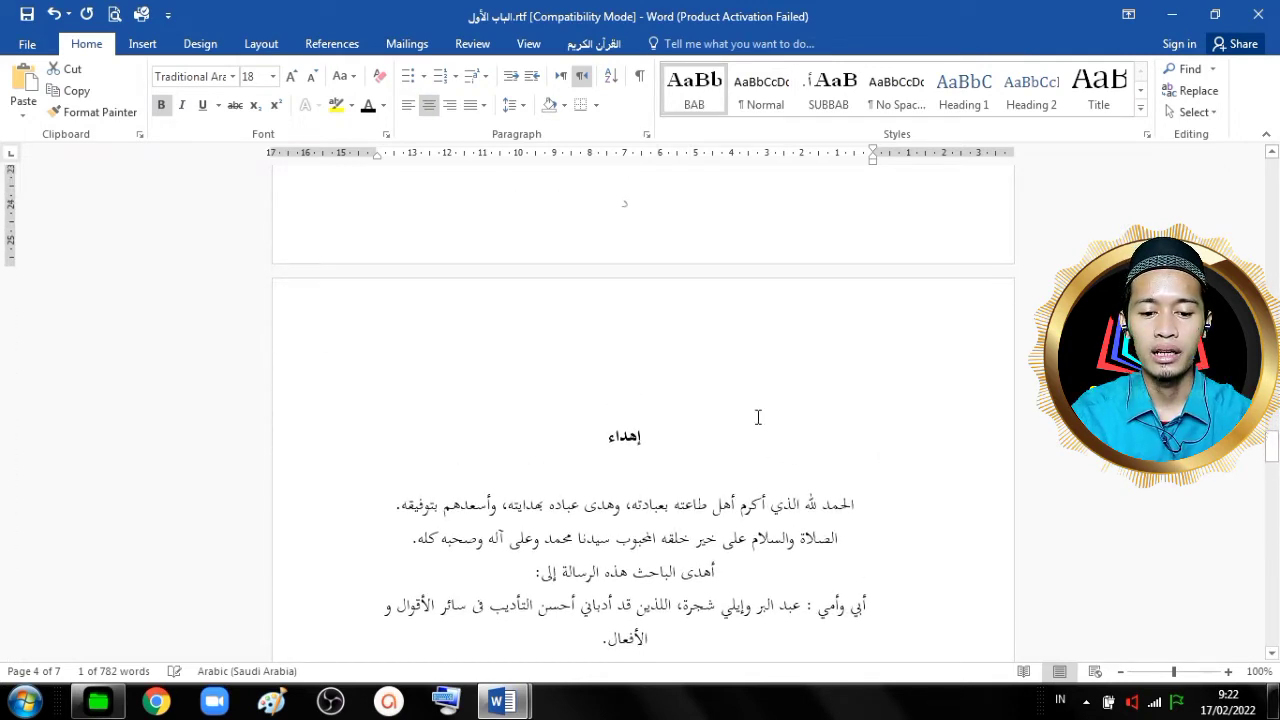
Apply the BAB style to the heading إهداء and to the two-line chapter title الفصل الأول / الإطار العام.
double_click(622, 438)
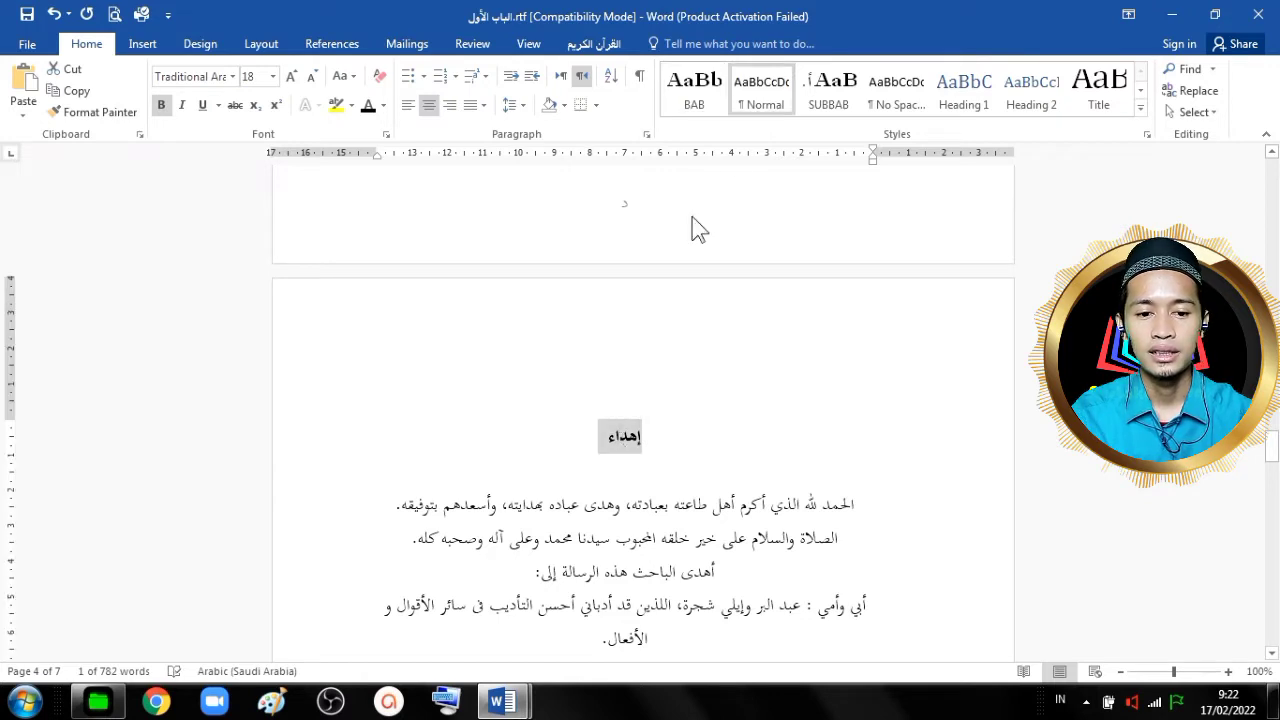
left_click(700, 95)
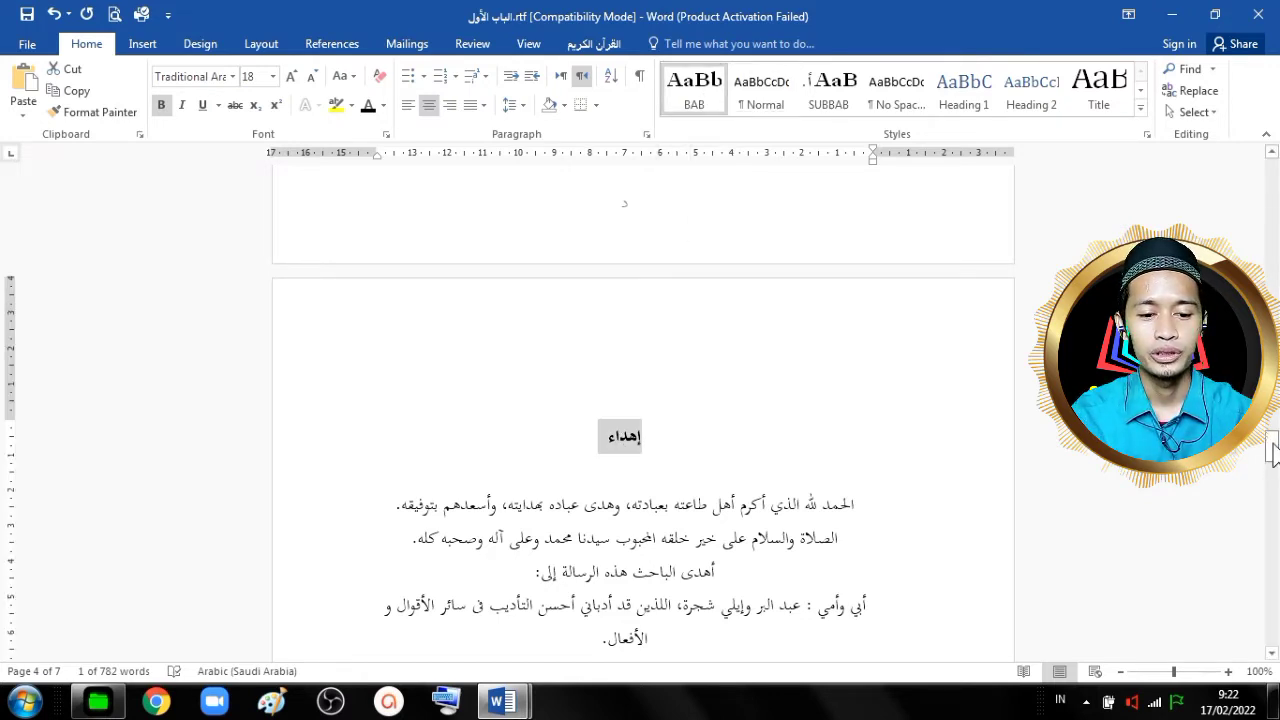
left_click_drag(1273, 450, 1273, 529)
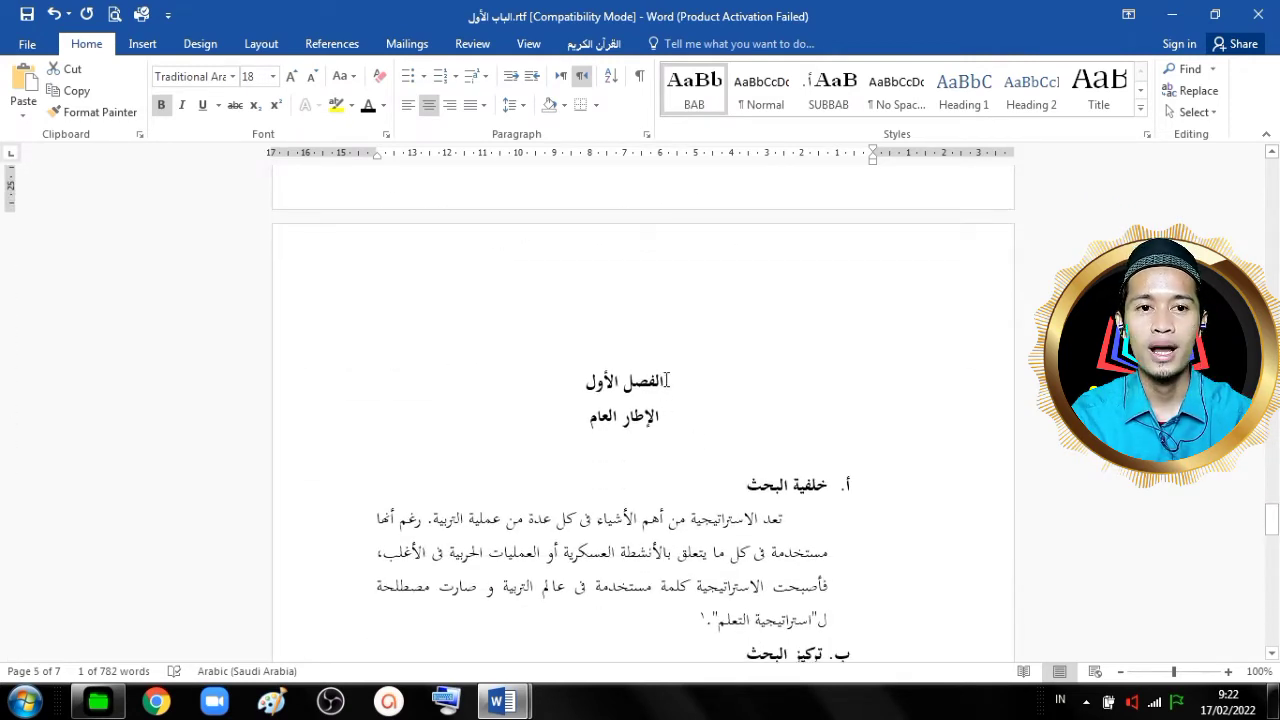
triple_click(636, 390)
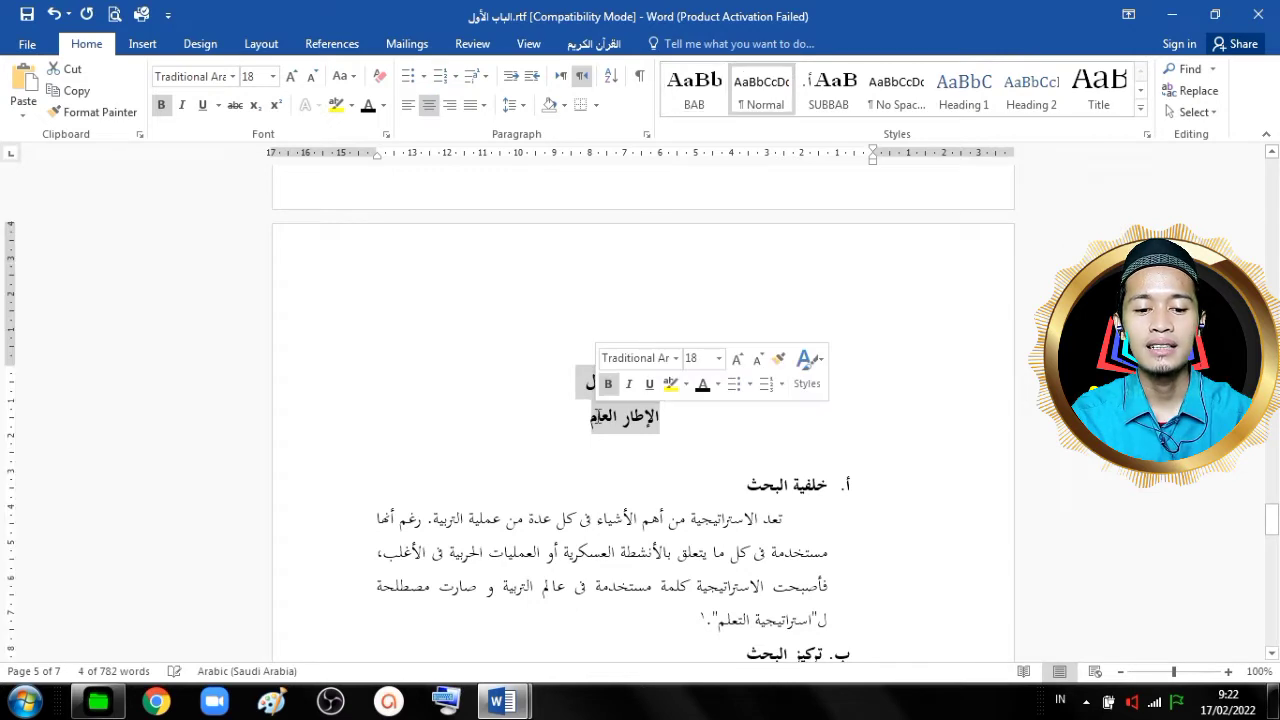
left_click(689, 100)
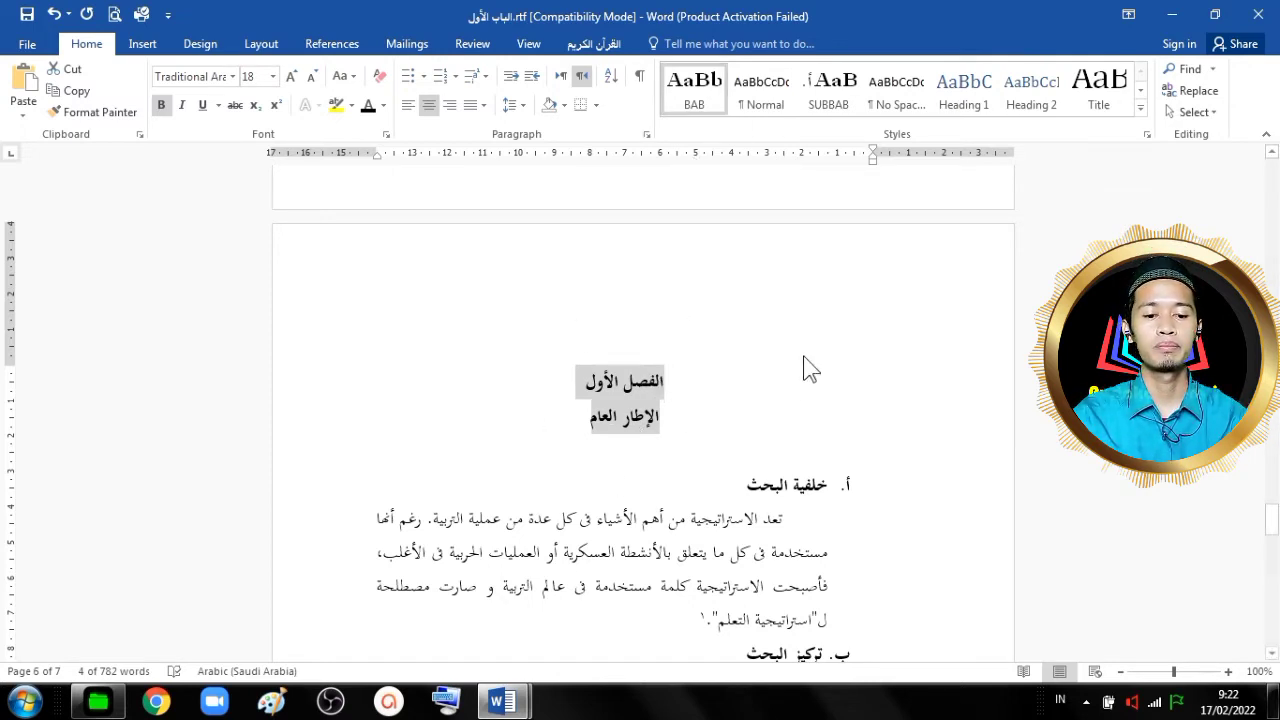
Apply the SUBBAB style to the sub-chapter heading تركيز البحث, below the section خلفية البحث.
left_click(826, 488)
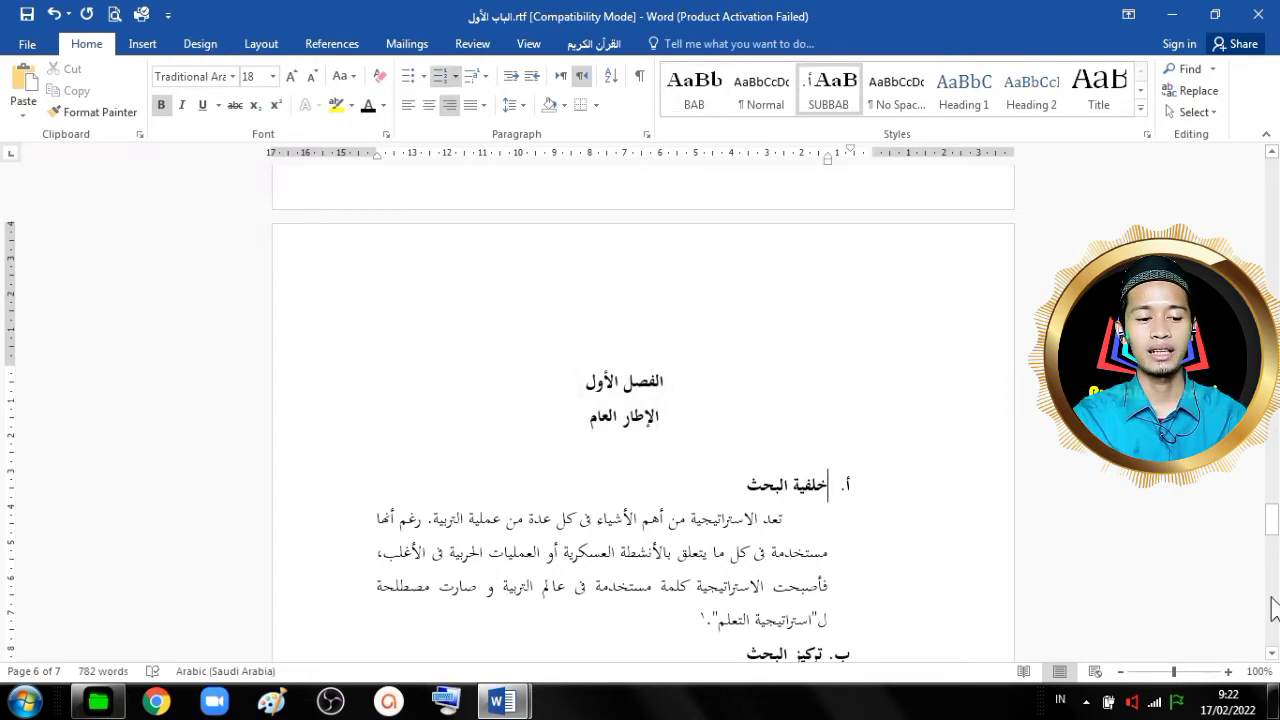
left_click(1272, 654)
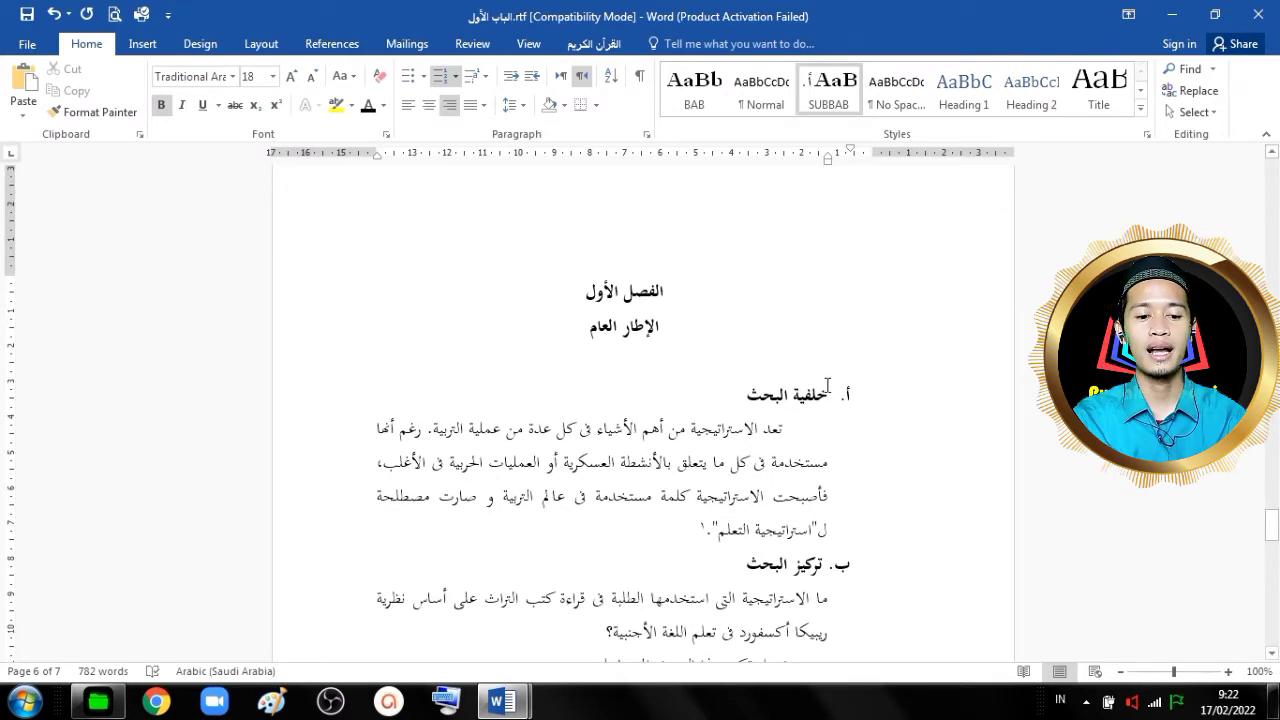
left_click_drag(828, 392, 748, 394)
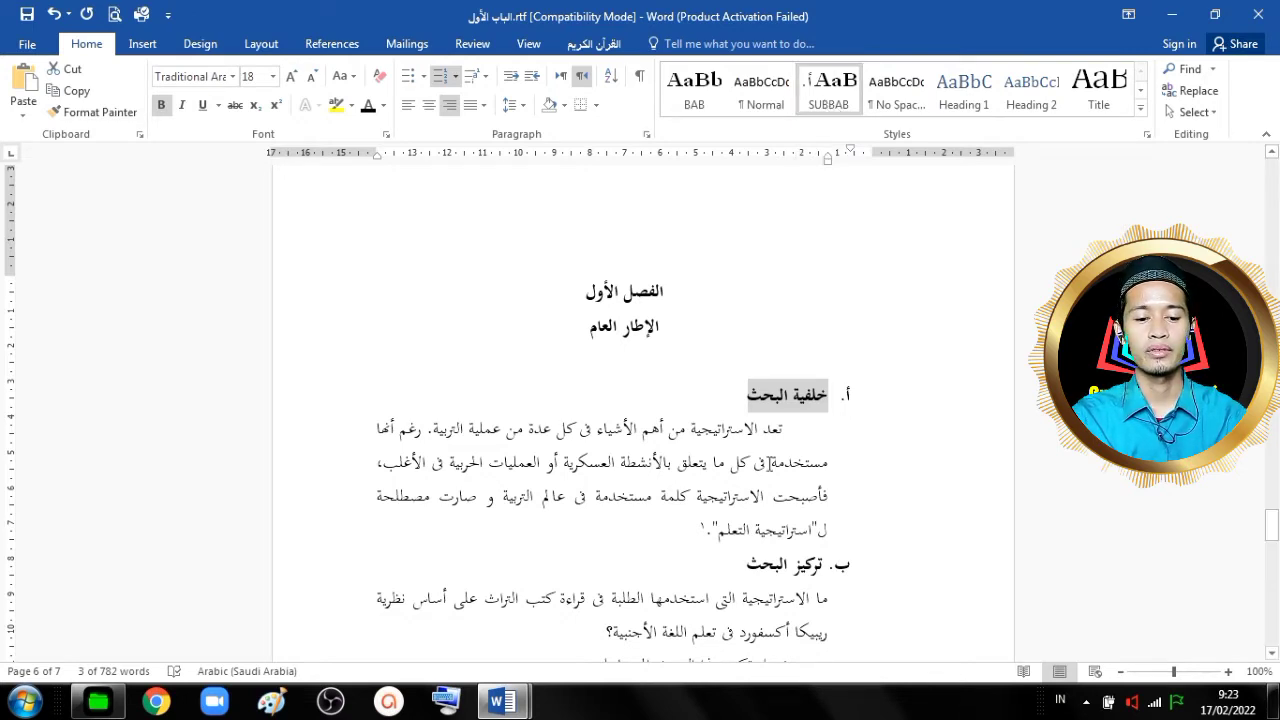
left_click(824, 563)
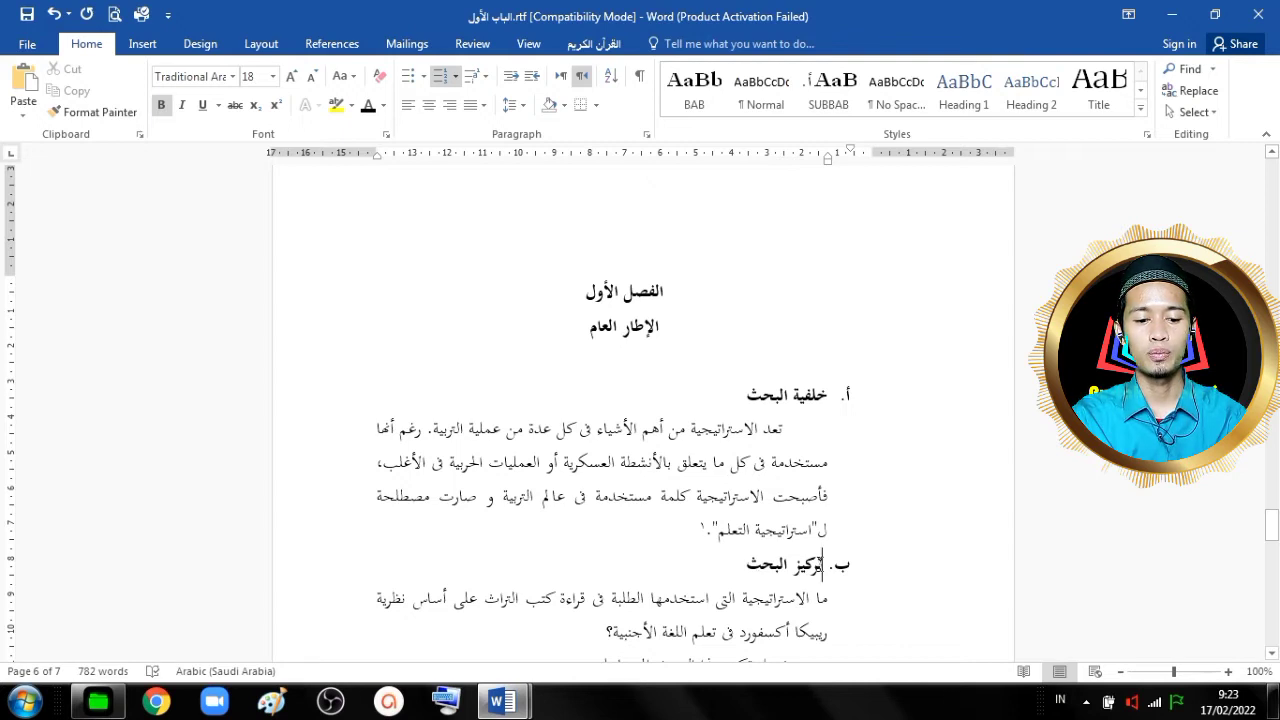
left_click_drag(822, 564, 750, 564)
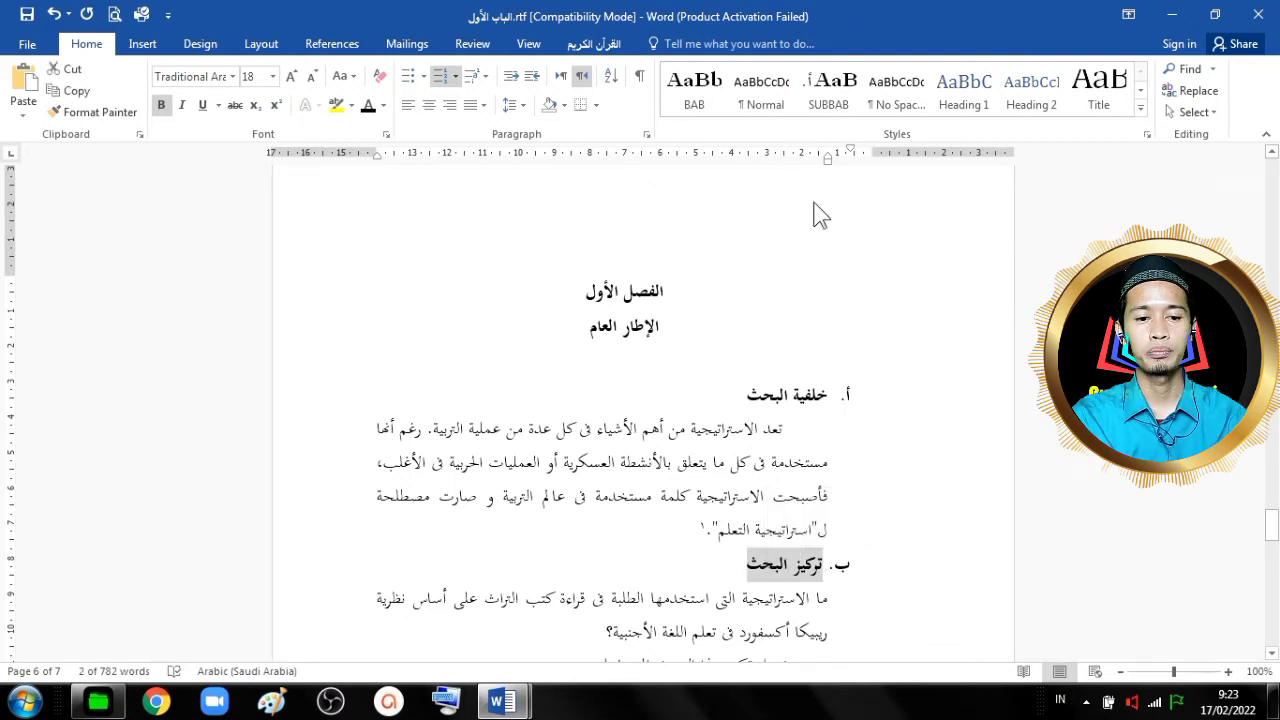
left_click(832, 103)
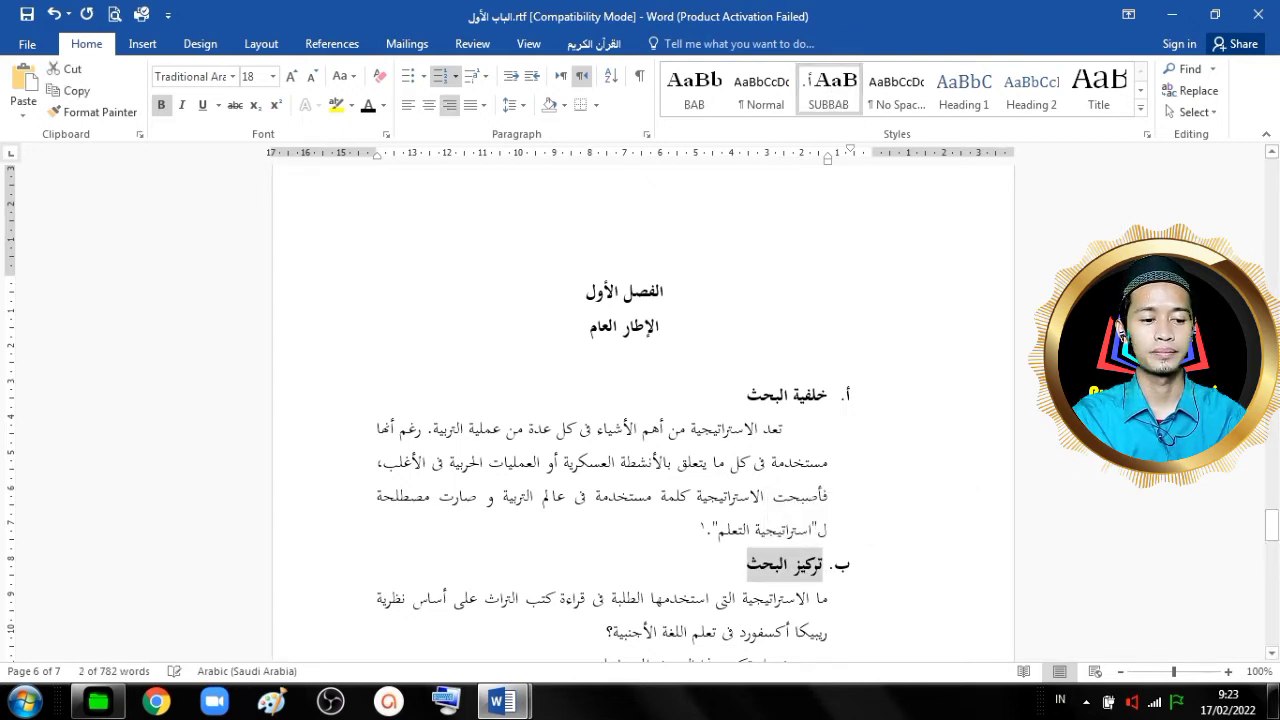
Apply the SUBBAB style to the sub-chapter headings أهداف البحث and فوائد البحث on page 6.
left_click_drag(1272, 528, 1272, 550)
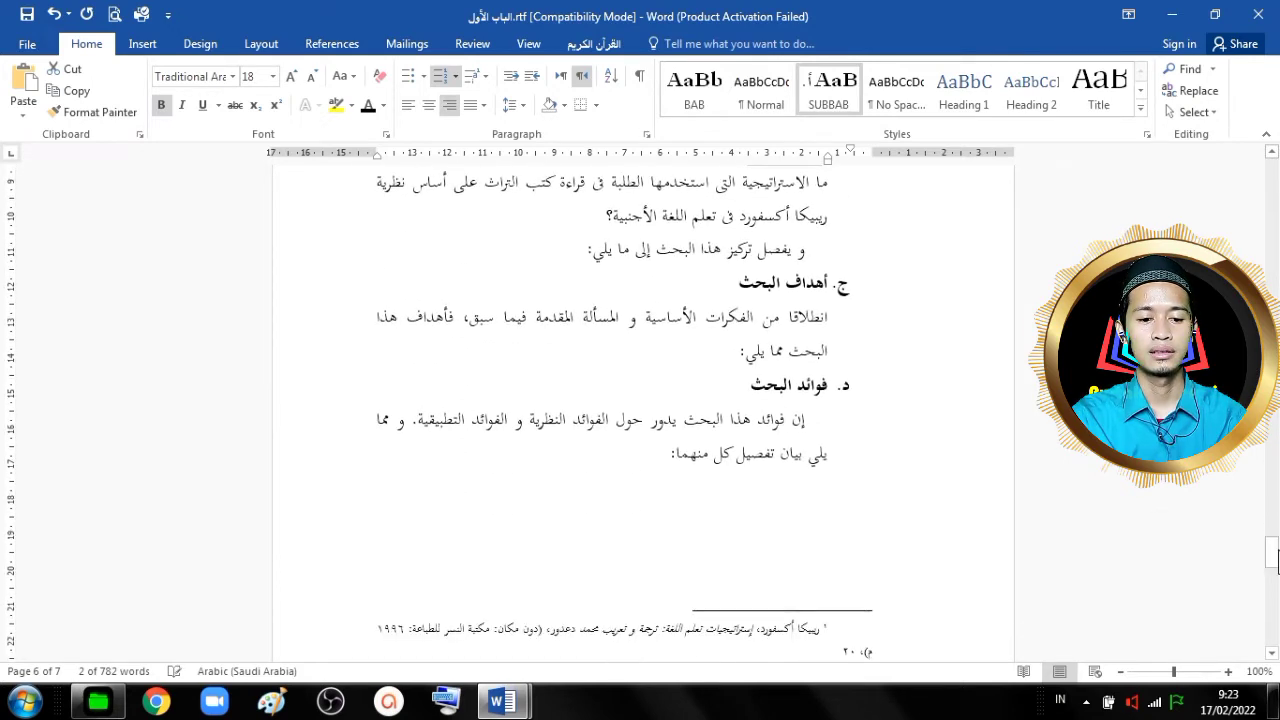
left_click_drag(831, 287, 740, 288)
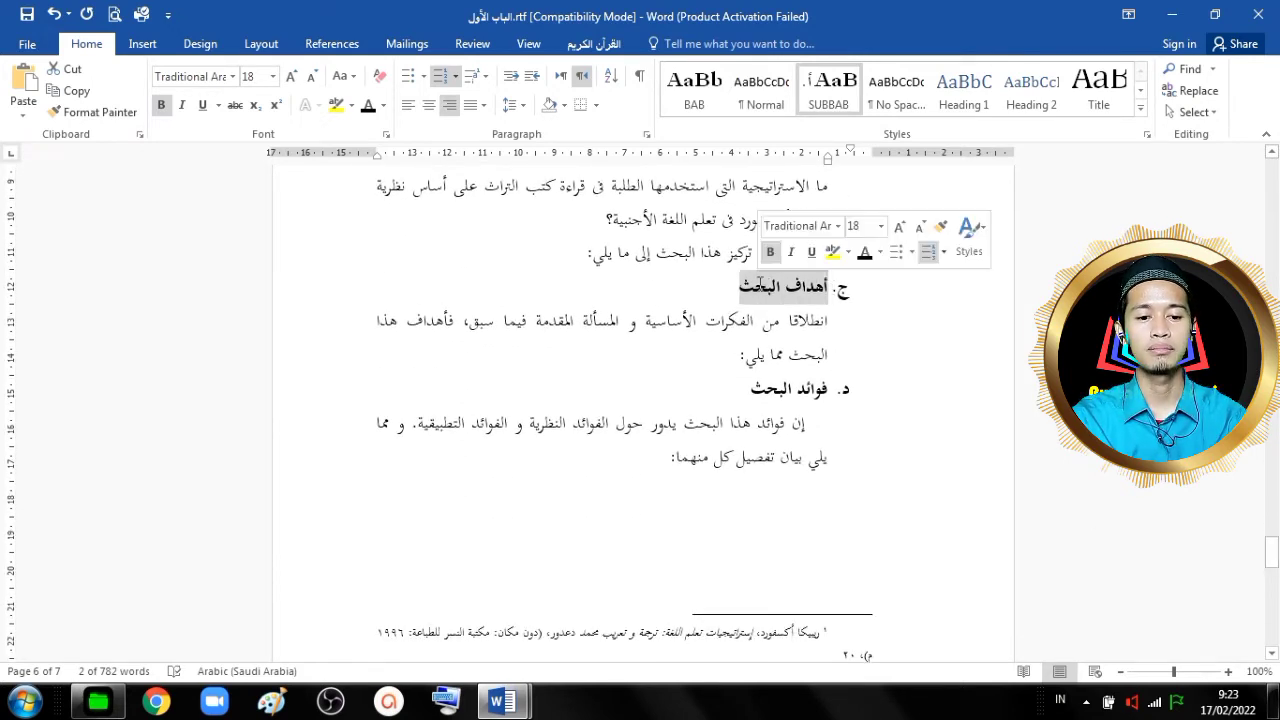
left_click(823, 94)
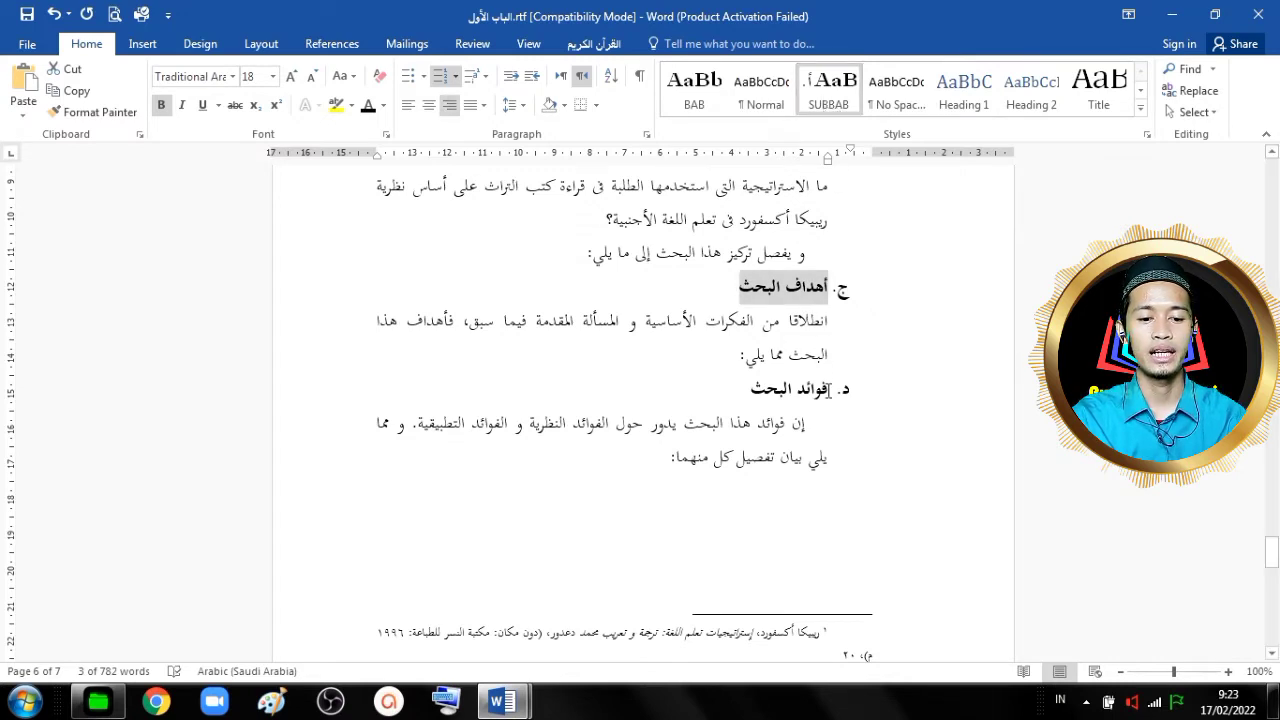
left_click_drag(828, 388, 769, 393)
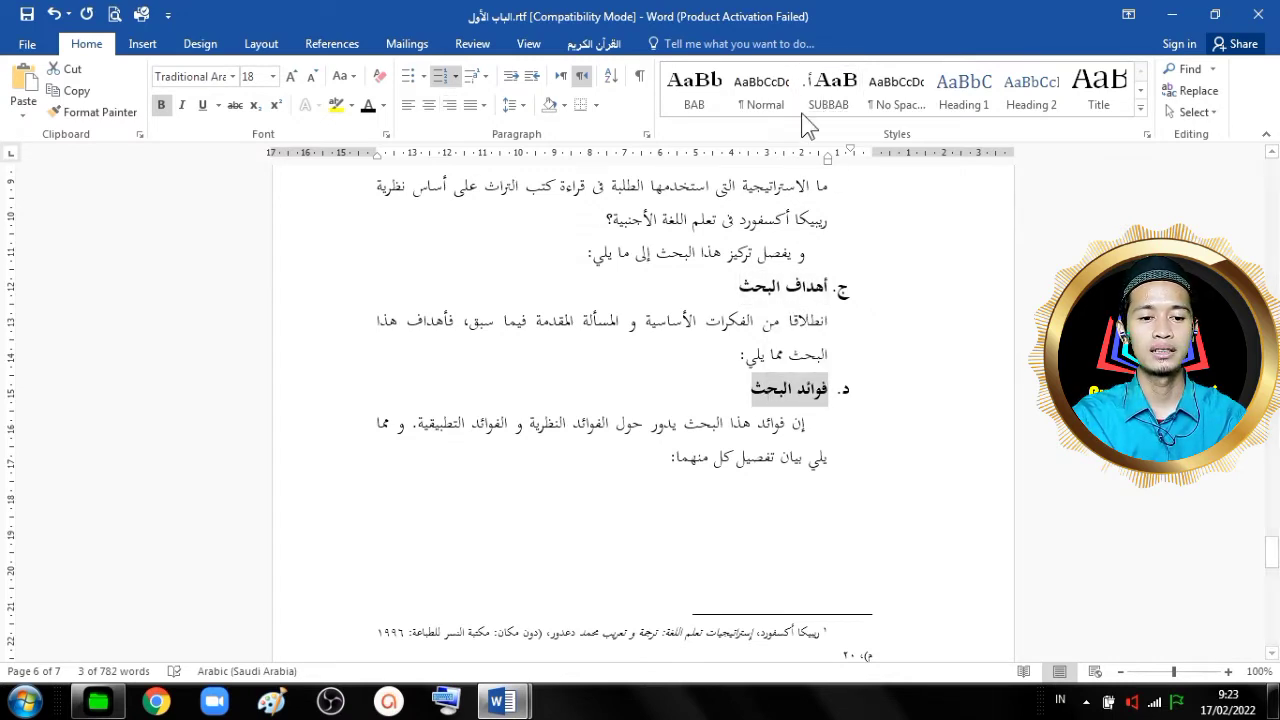
left_click(828, 92)
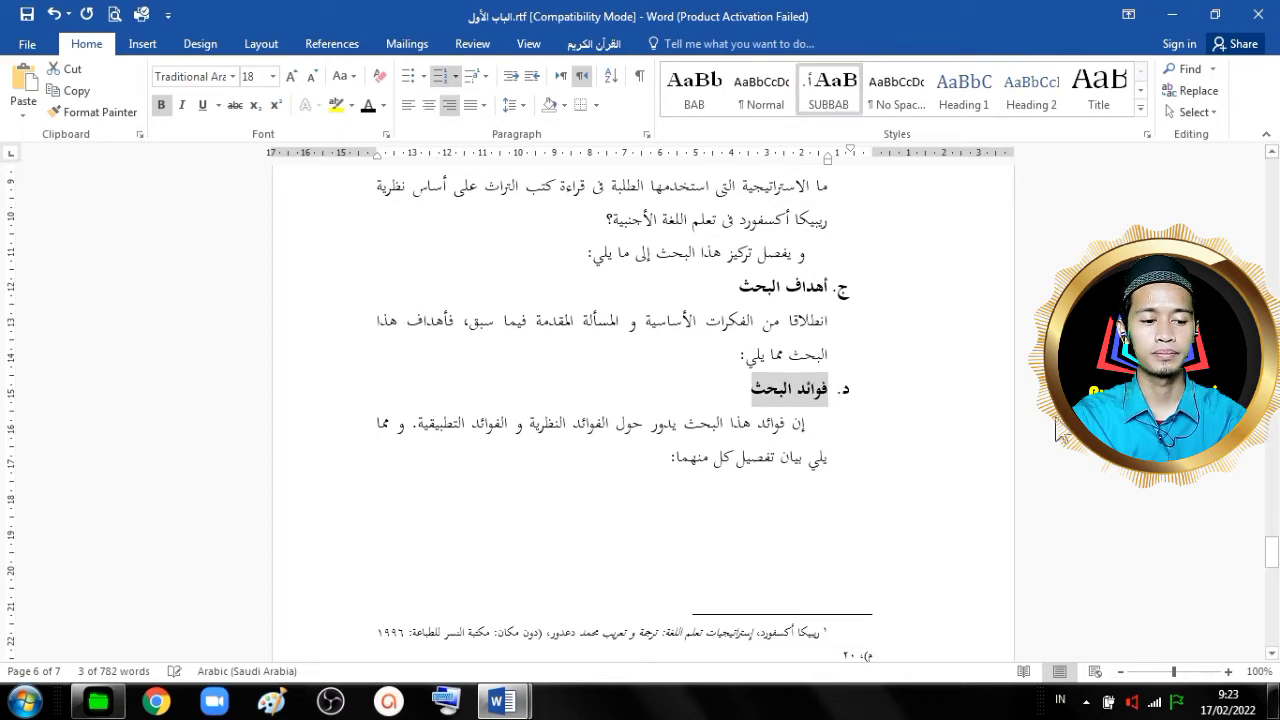
Apply the SUBBAB style to the sub-chapter headings حدود البحث and الدراسات السابقة on page 7.
left_click_drag(1272, 552, 1272, 590)
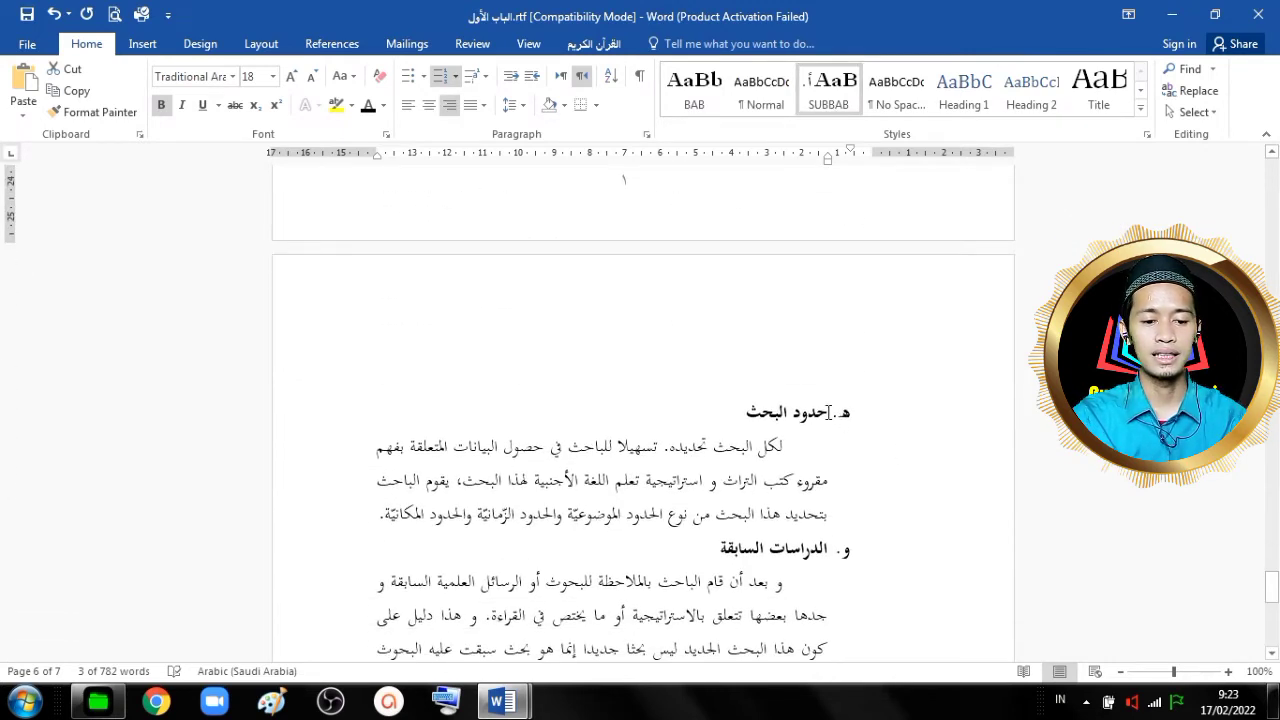
left_click_drag(828, 412, 752, 409)
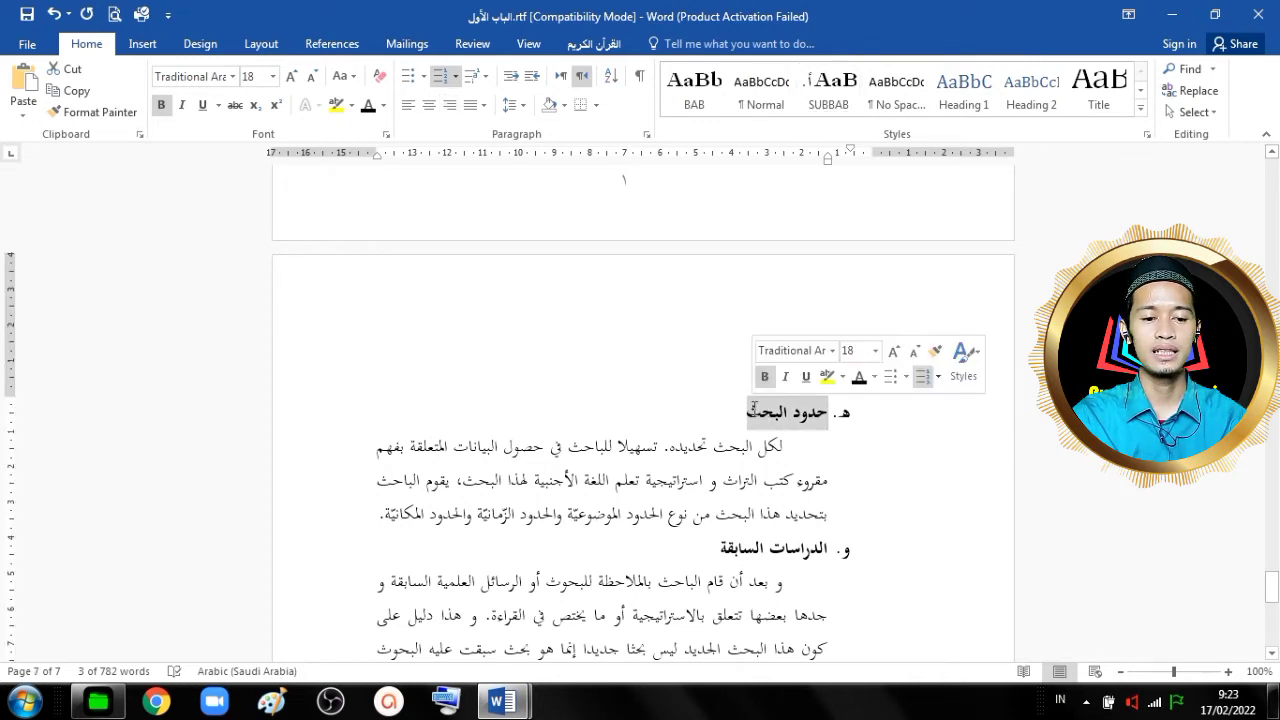
left_click(822, 100)
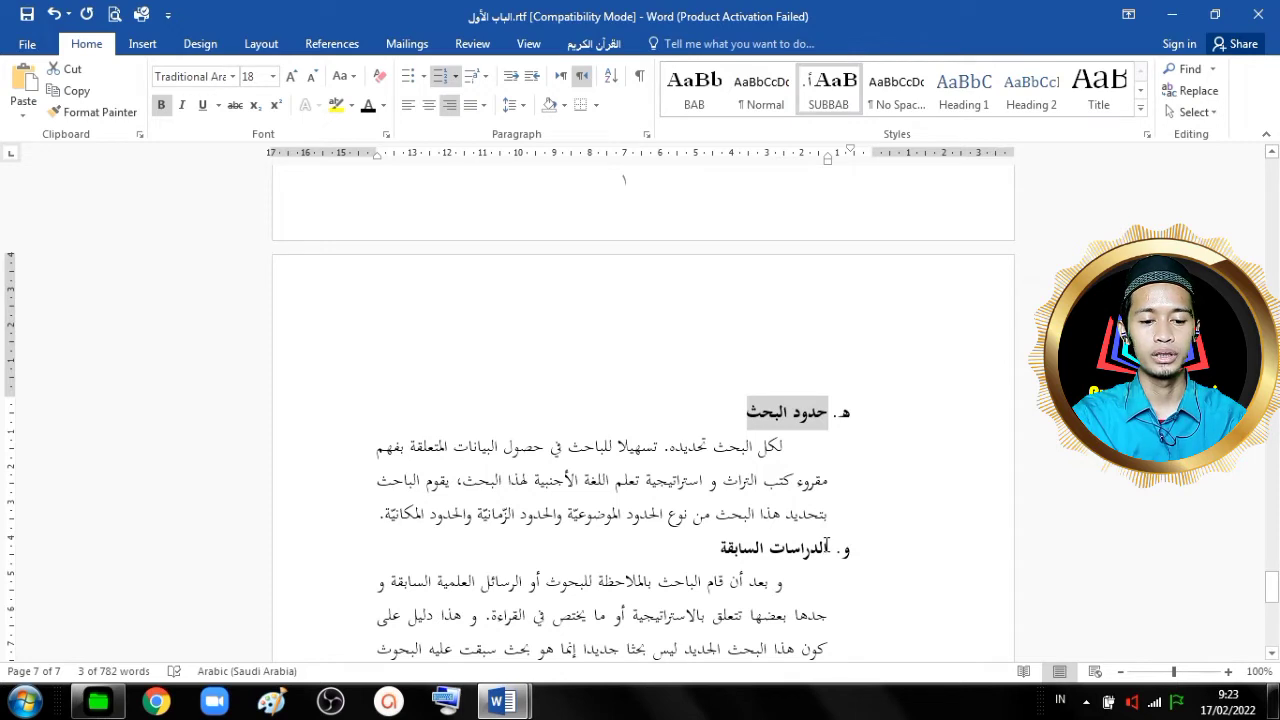
left_click_drag(827, 548, 712, 548)
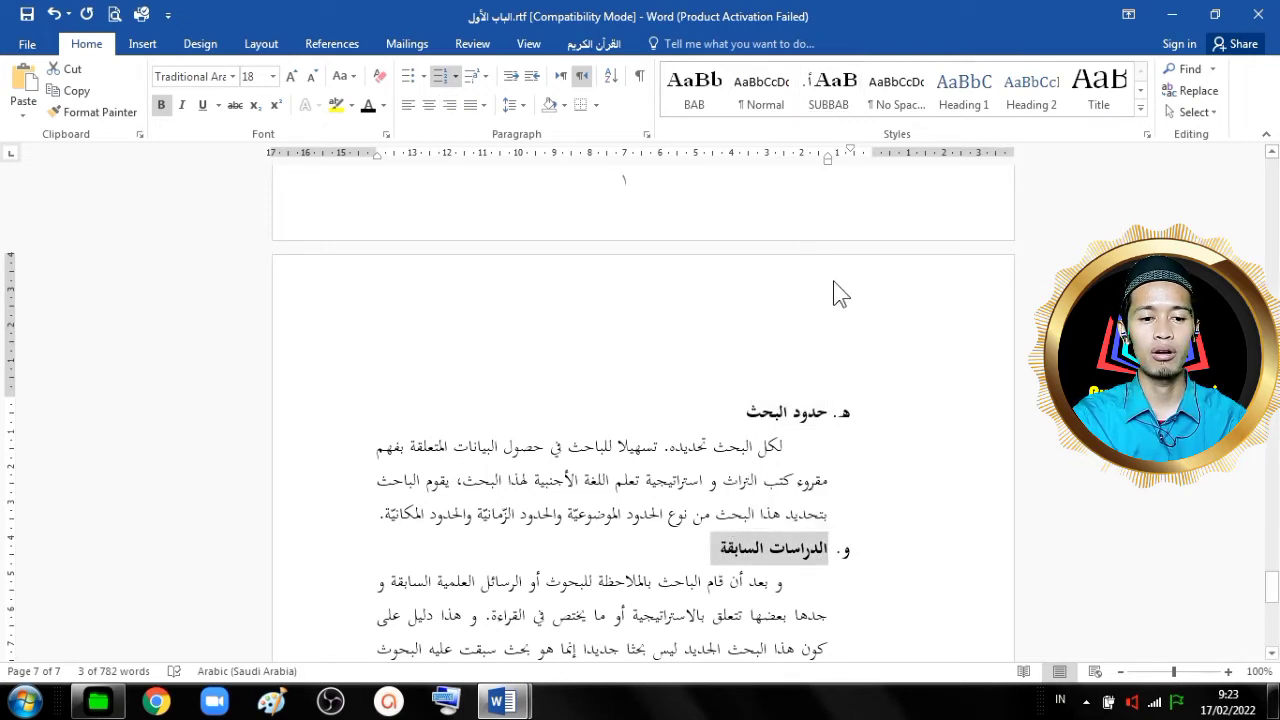
left_click(832, 92)
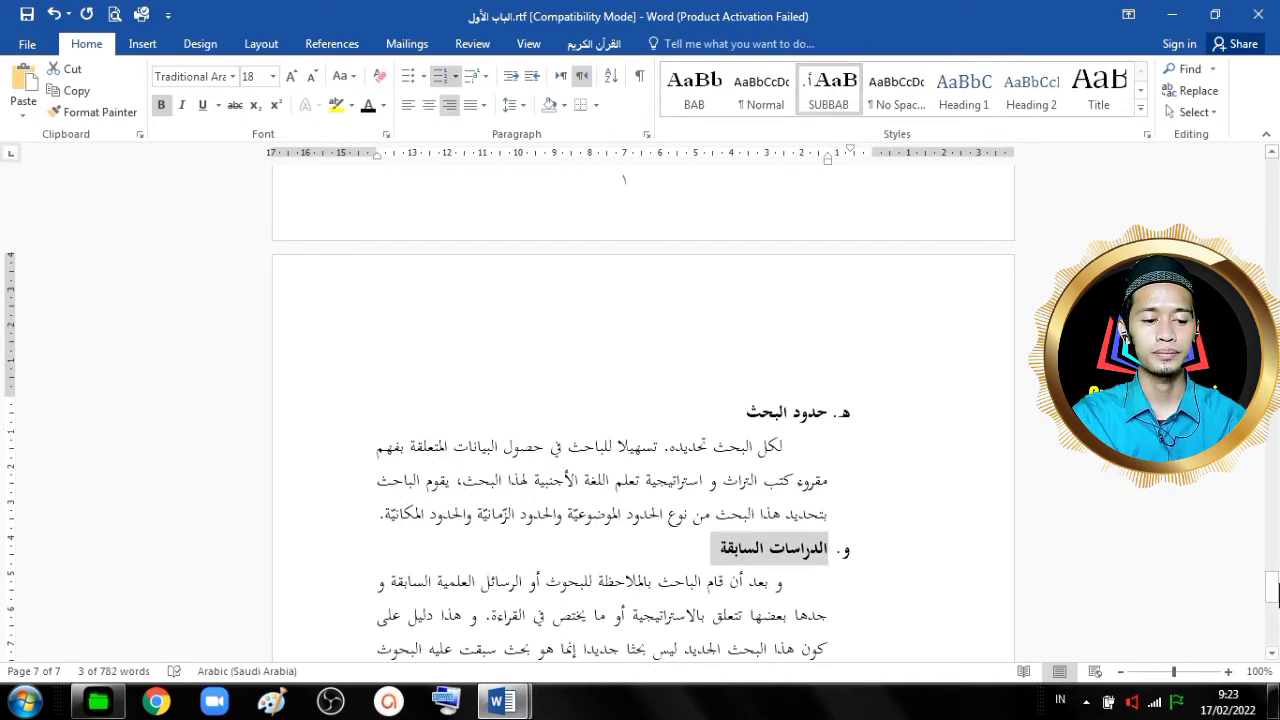
Apply the SUBBAB style to the sub-chapter heading تحديد المصطلحات on page 7.
left_click_drag(1272, 590, 1272, 608)
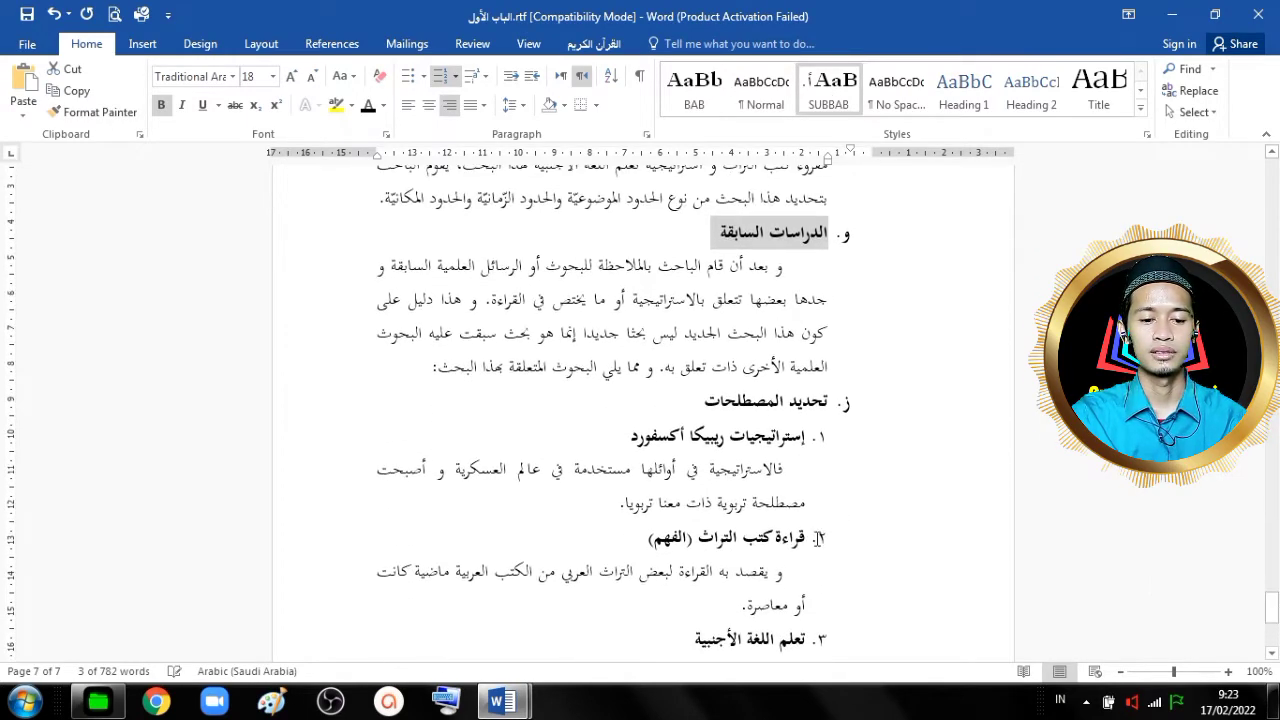
left_click_drag(829, 402, 738, 406)
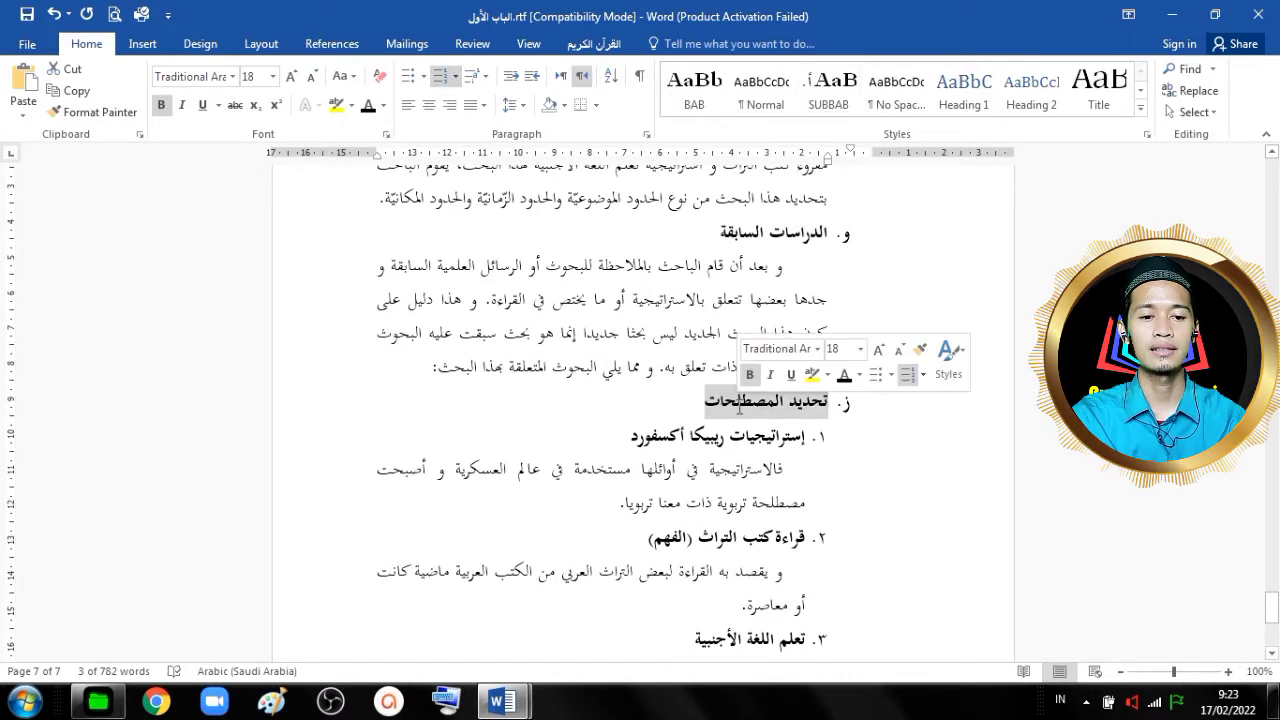
left_click(837, 111)
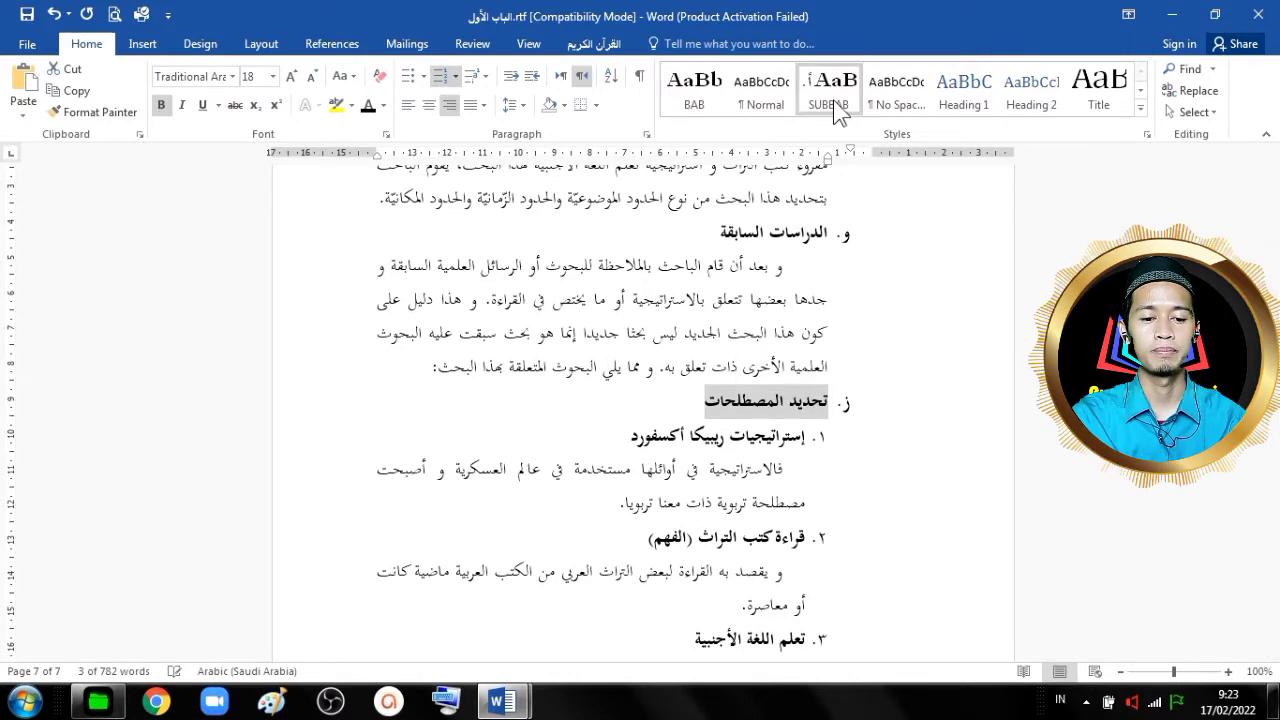
left_click(1063, 543)
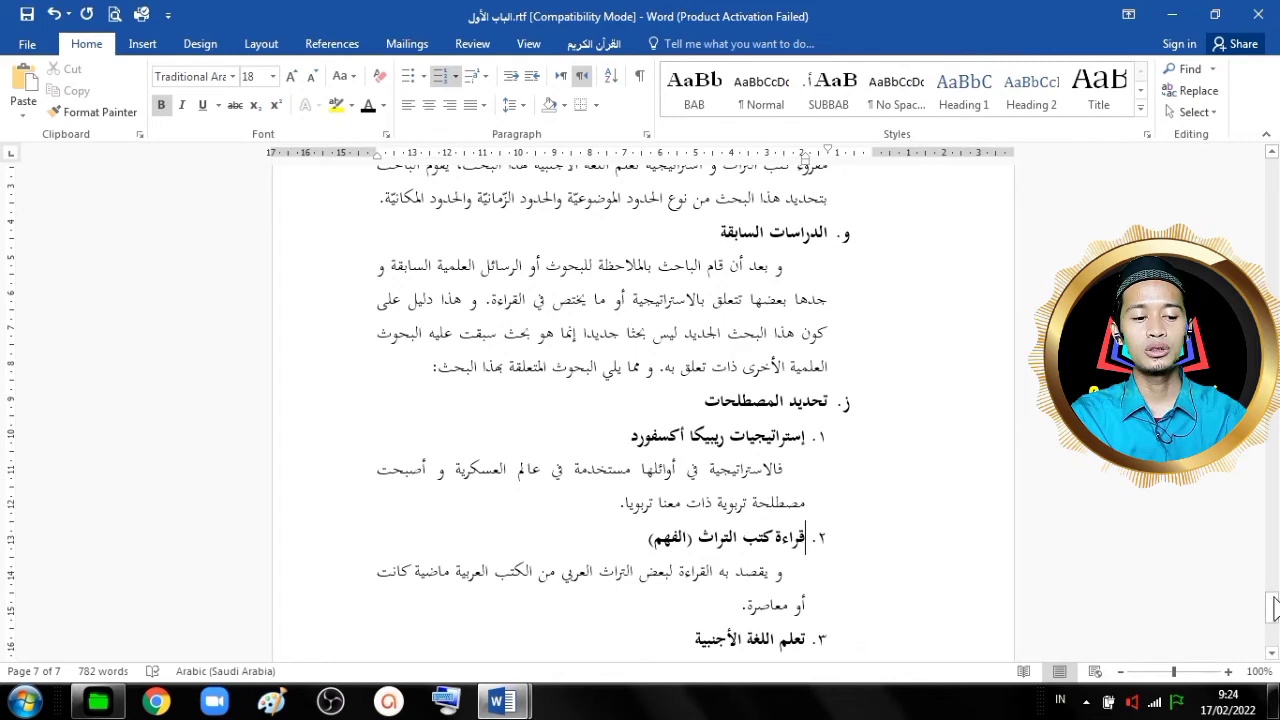
Add the heading موافقة المشرف on page 1 to the table of contents as Level 1.
left_click_drag(1271, 606, 1271, 180)
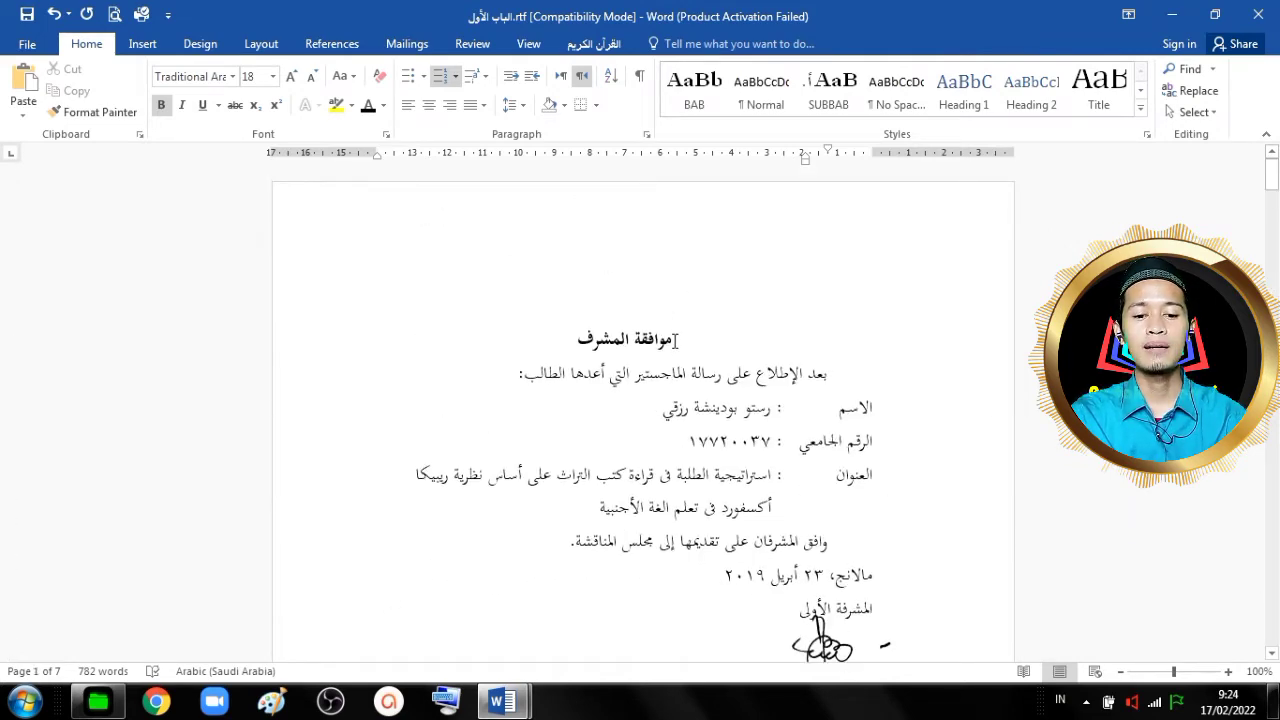
left_click_drag(651, 339, 614, 340)
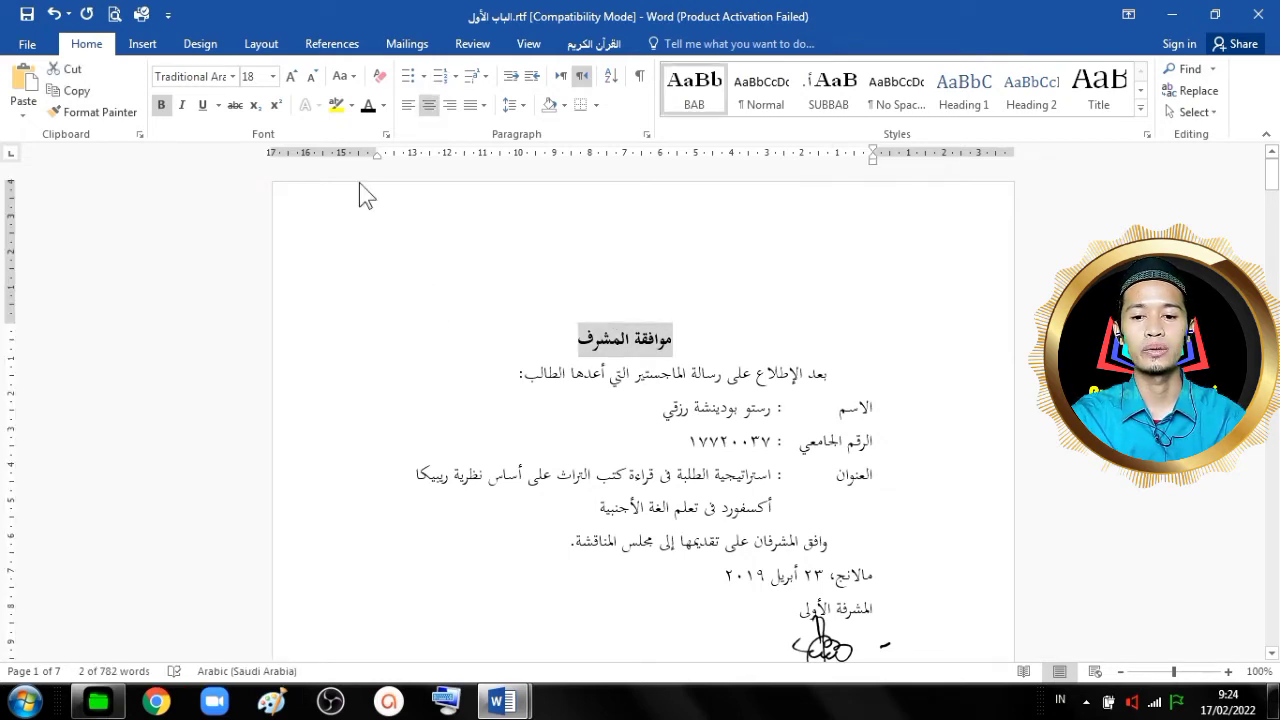
left_click(332, 45)
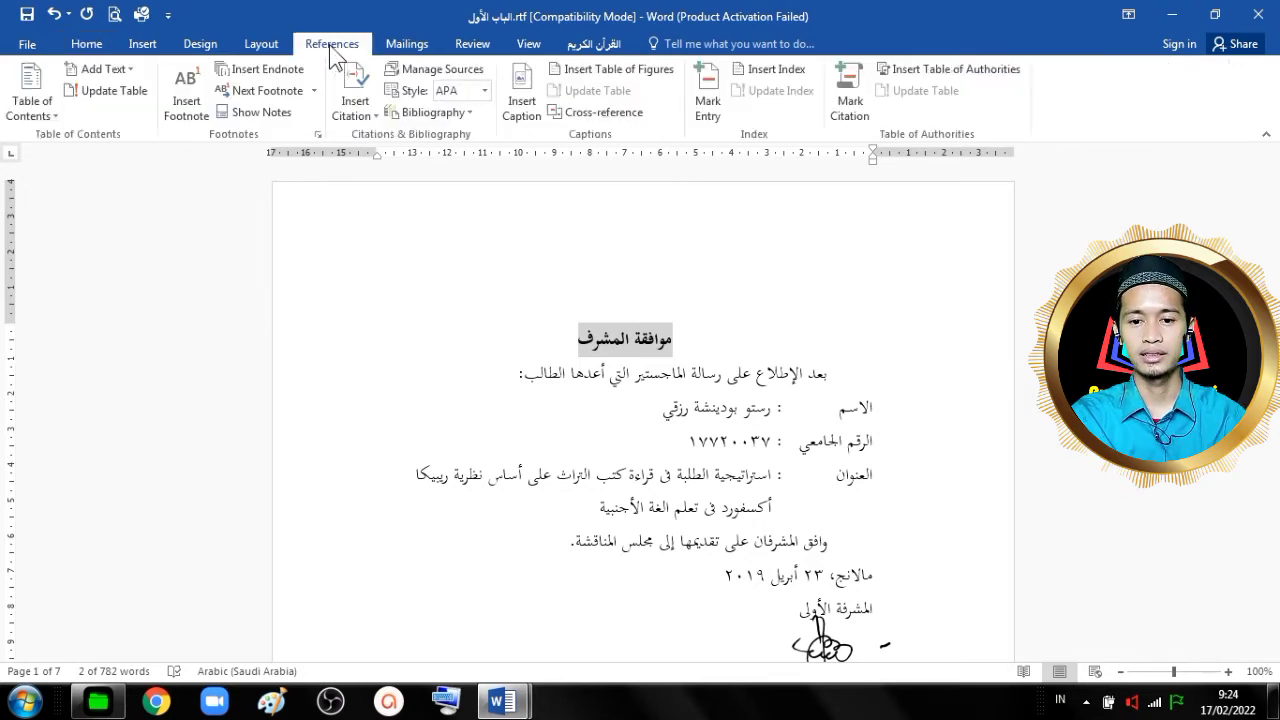
left_click(124, 68)
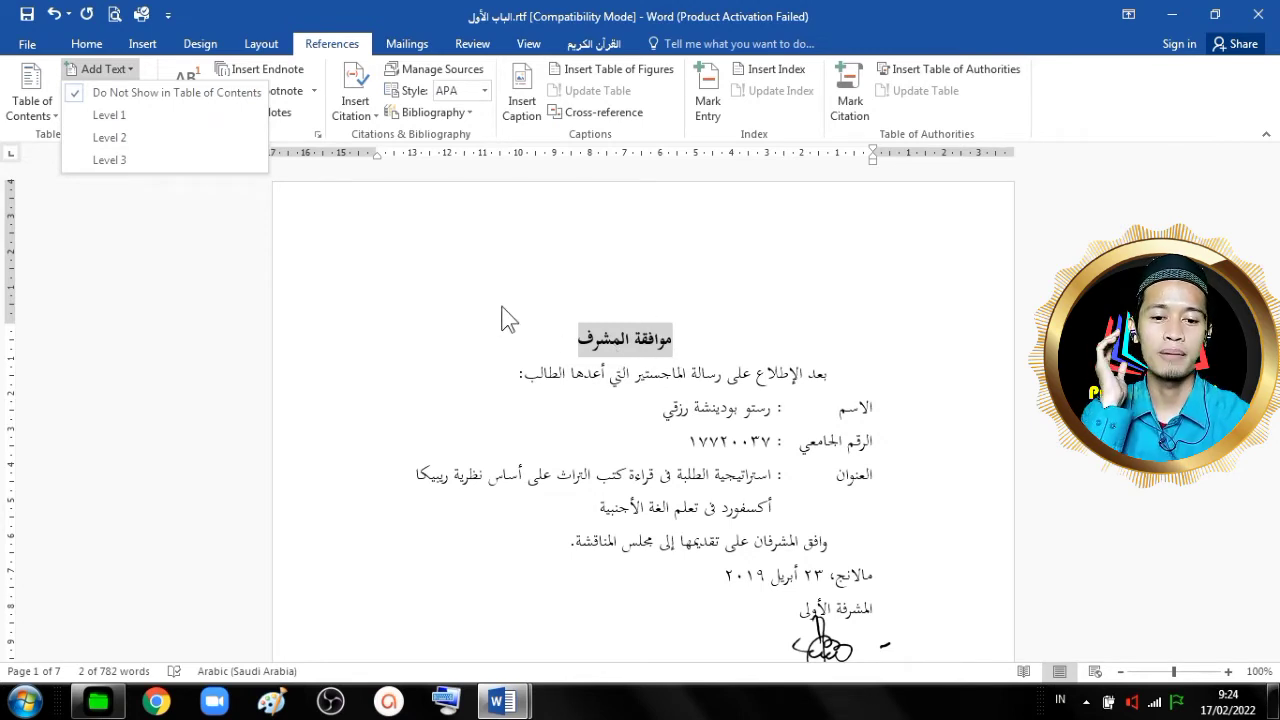
left_click(177, 118)
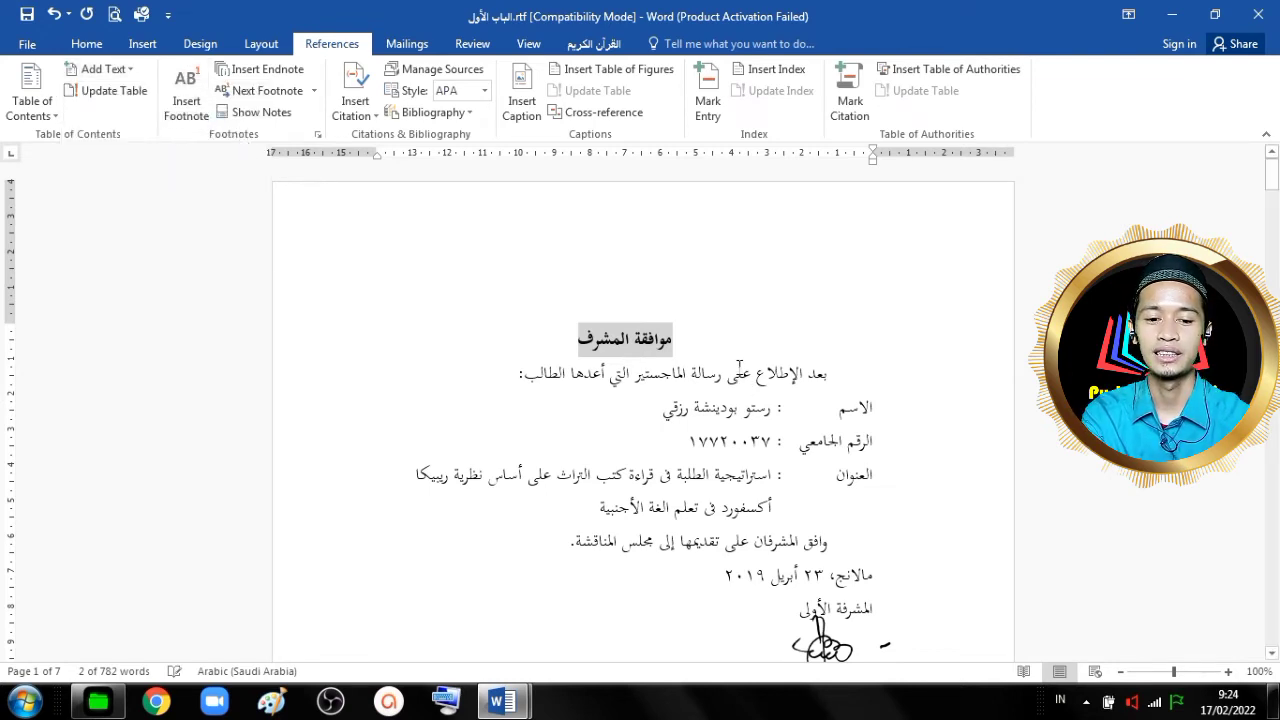
Add the heading اعتماد لجنة المناقشة on page 2 to the table of contents as Level 1.
left_click_drag(1273, 189, 1273, 257)
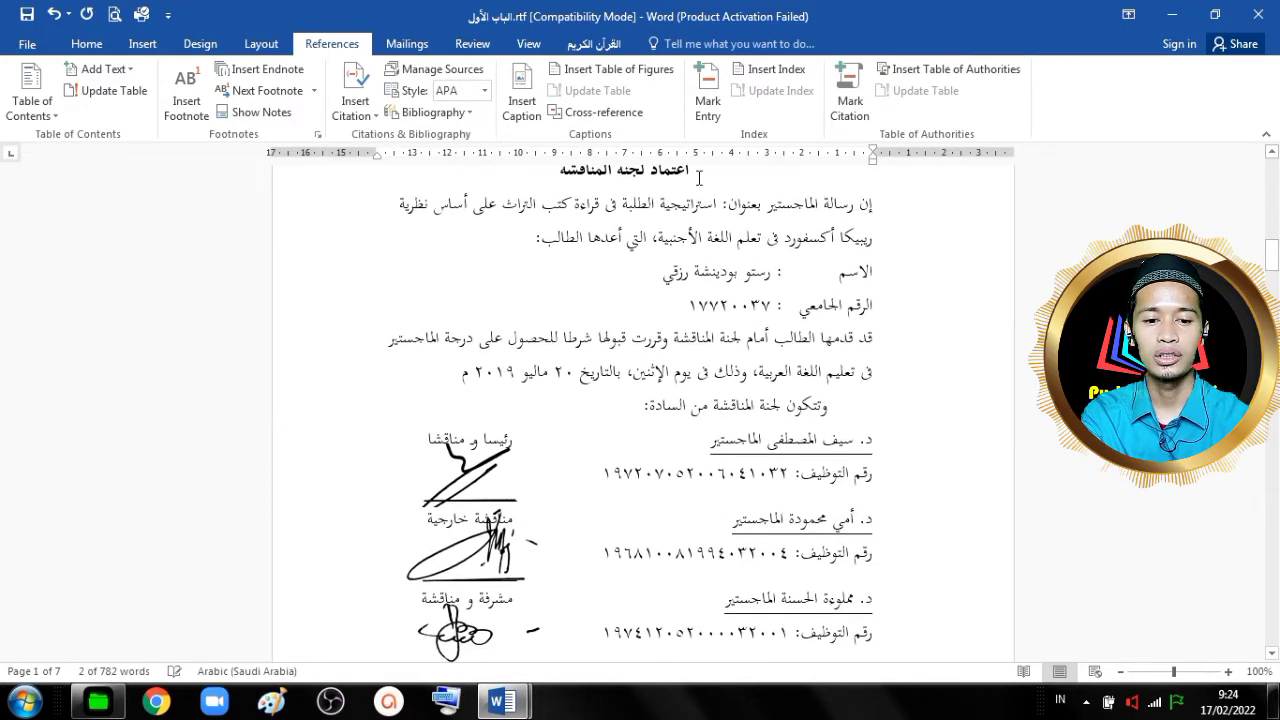
left_click_drag(694, 169, 558, 170)
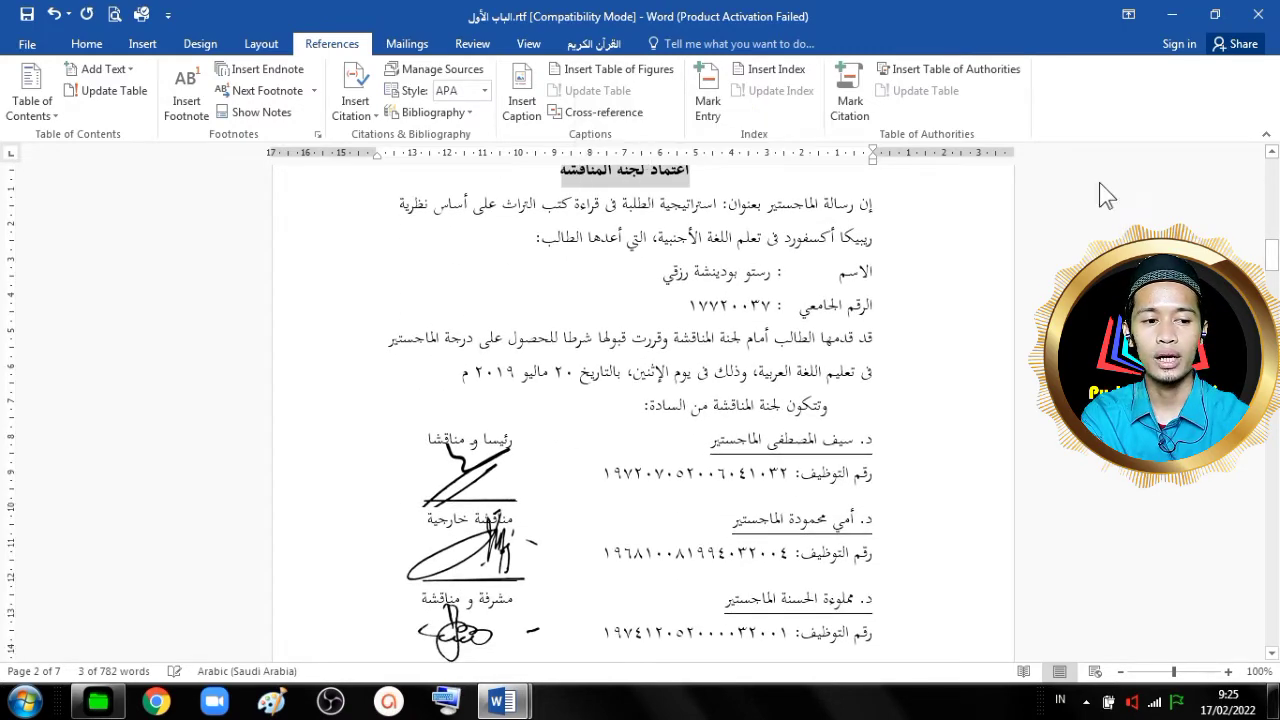
left_click(1273, 152)
left_click(1273, 152)
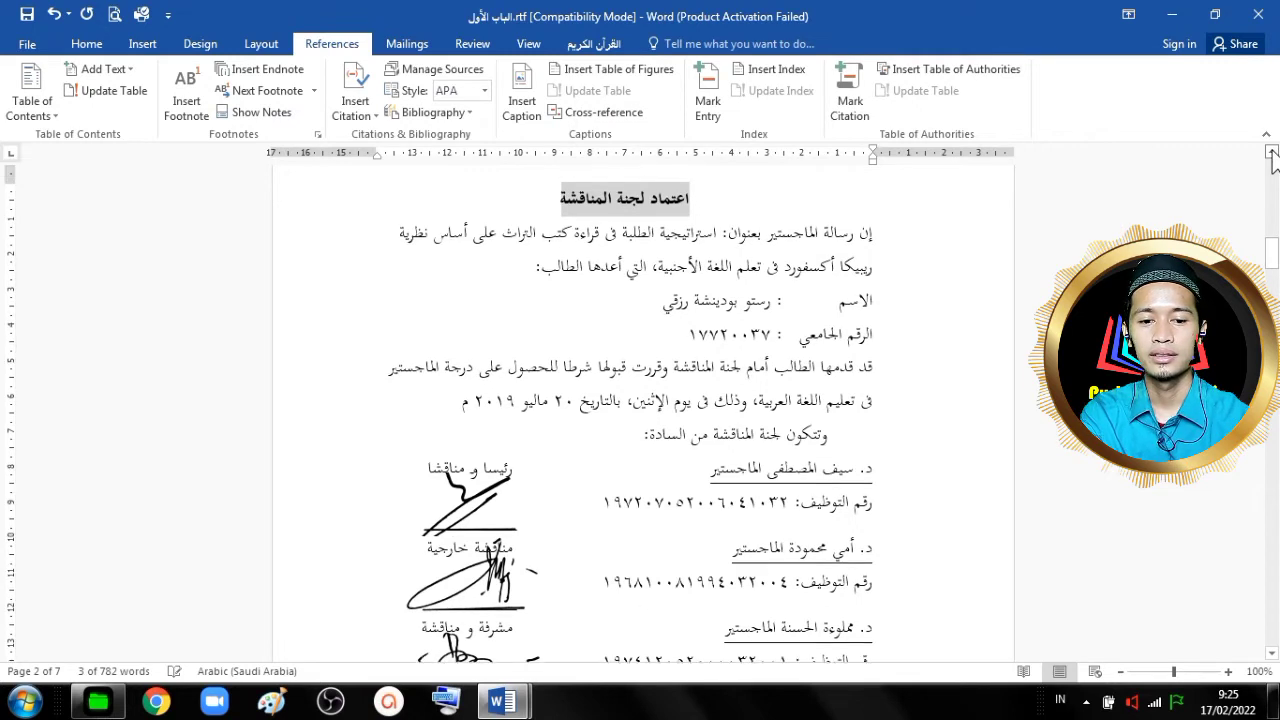
left_click(120, 68)
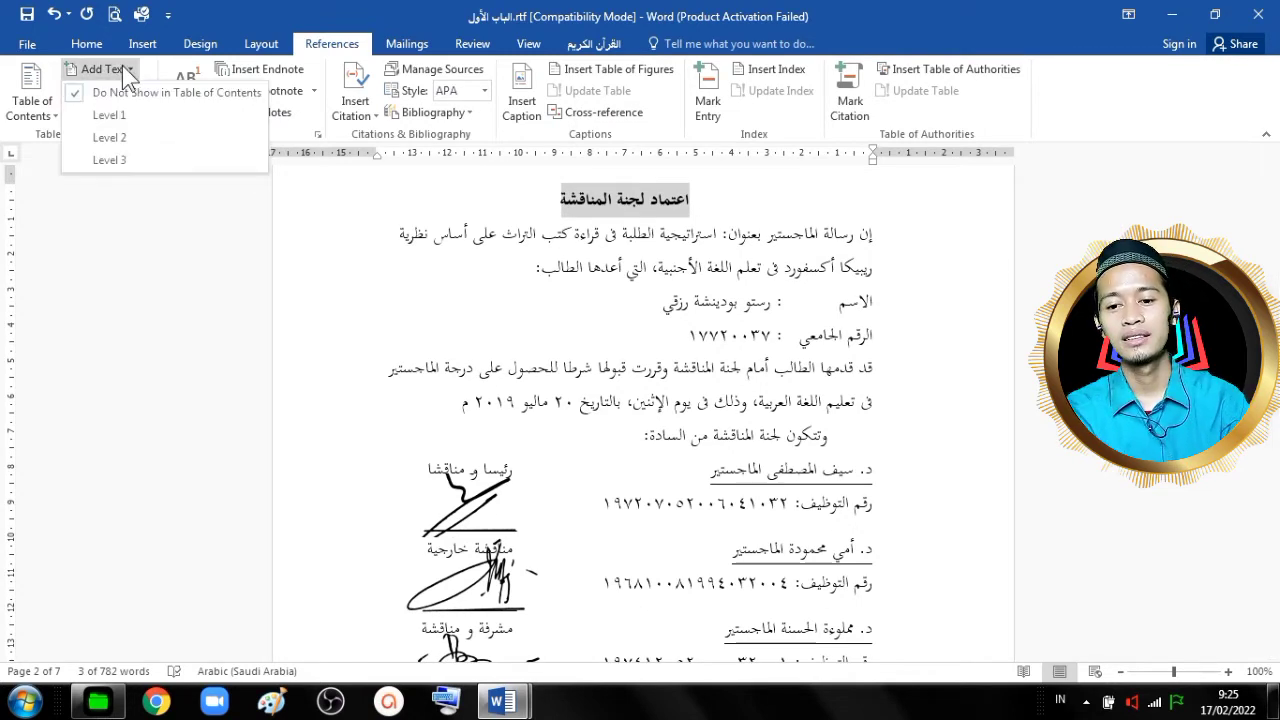
left_click(127, 115)
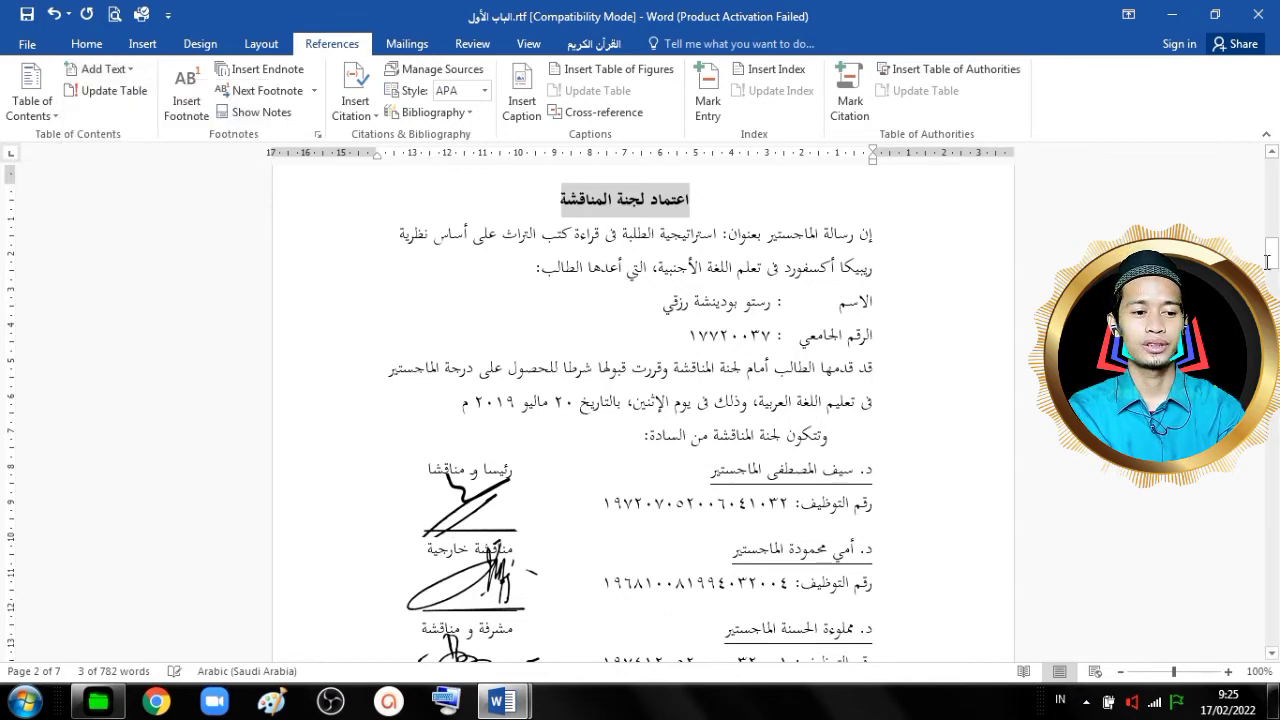
Add the heading إقرار أصالة البحث on page 3 to the table of contents as Level 1.
scroll(1275, 285, "down", 1)
scroll(1275, 285, "down", 10)
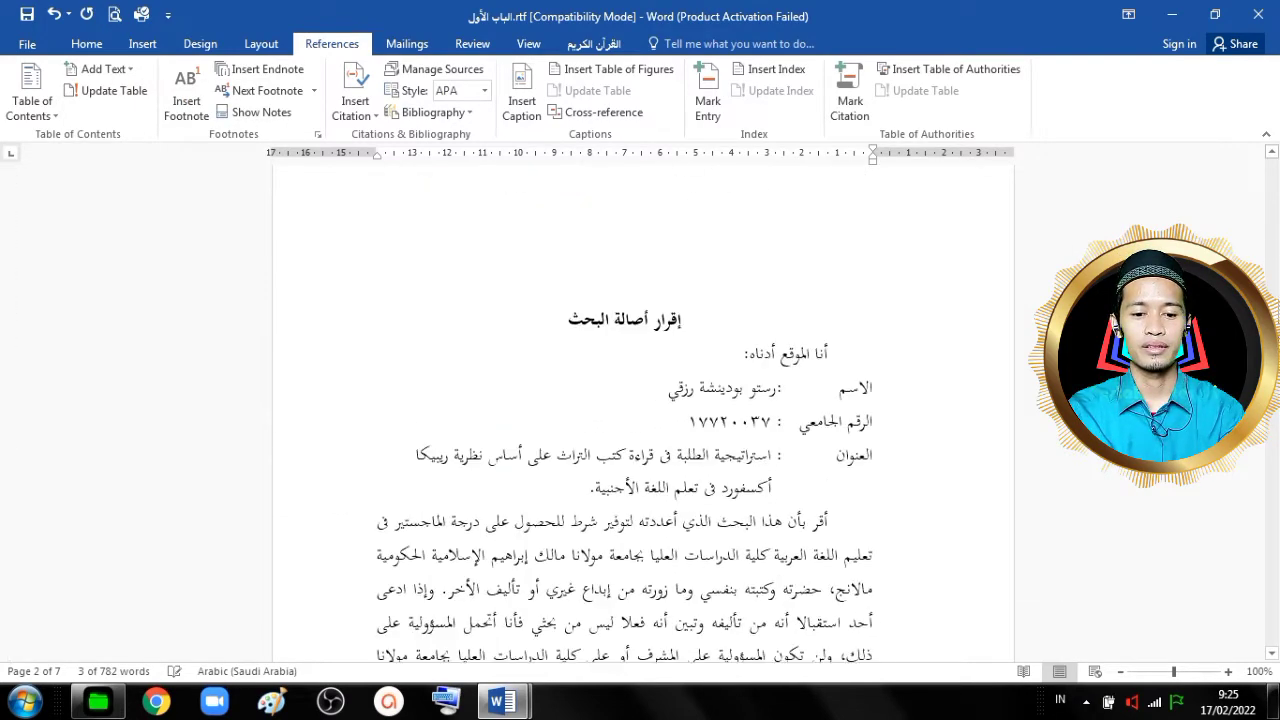
left_click_drag(680, 316, 558, 318)
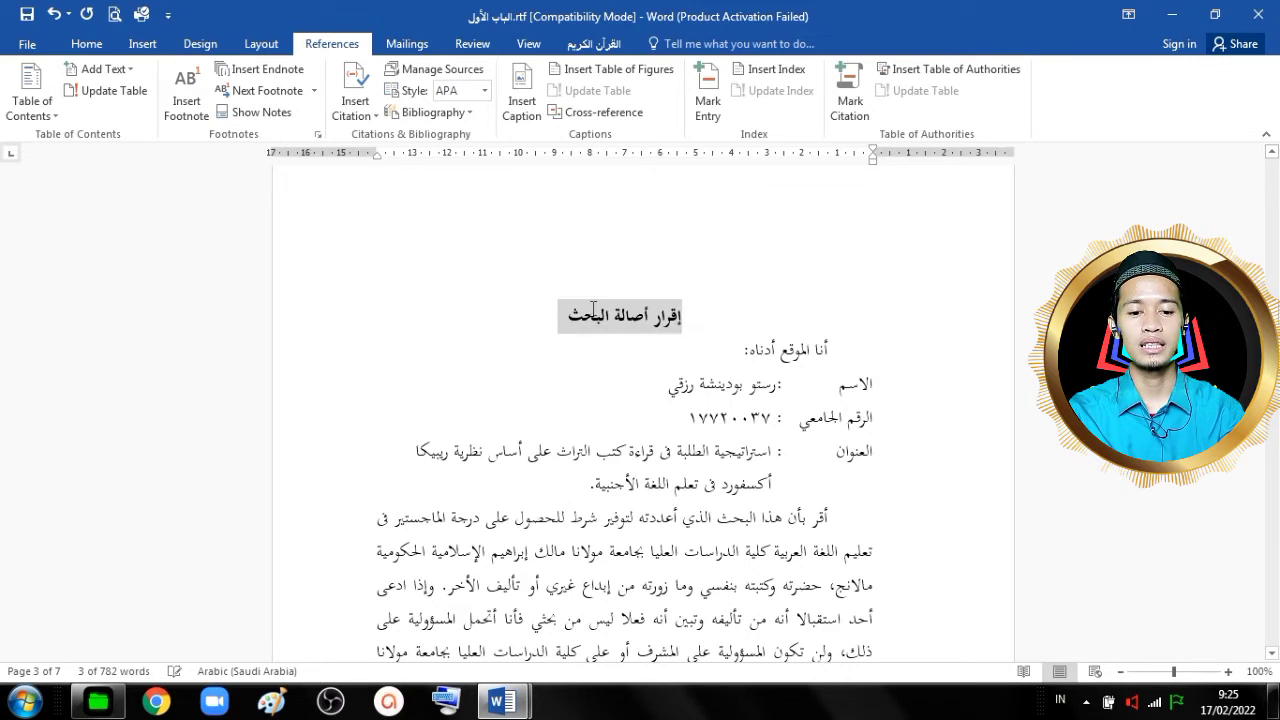
left_click(112, 68)
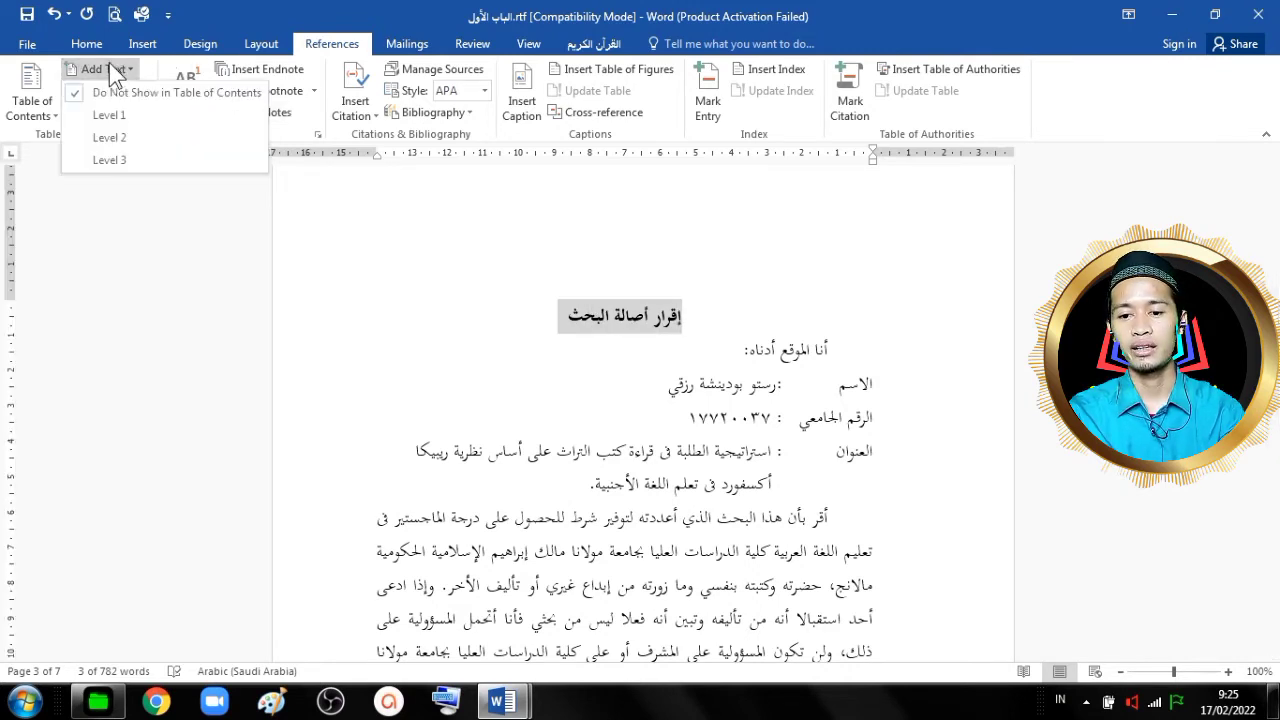
left_click(126, 119)
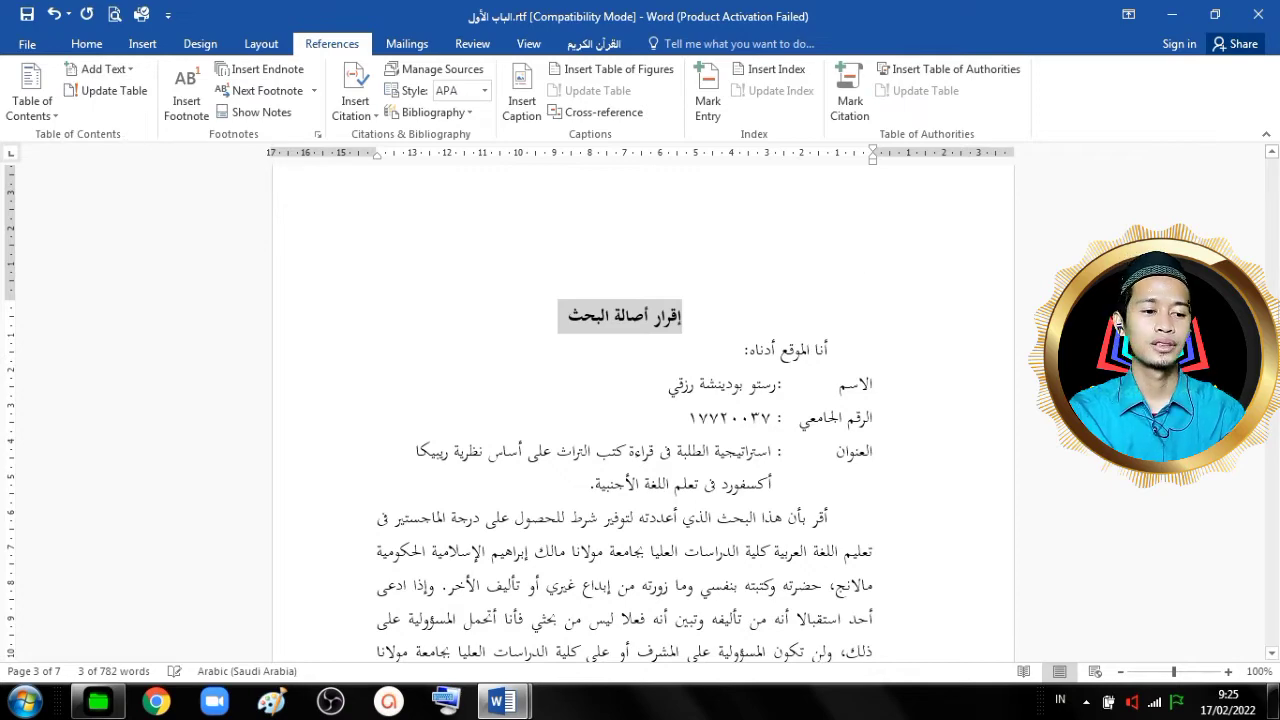
Add the heading استهلال on page 4 to the table of contents as Level 1.
scroll(663, 393, "down", 15)
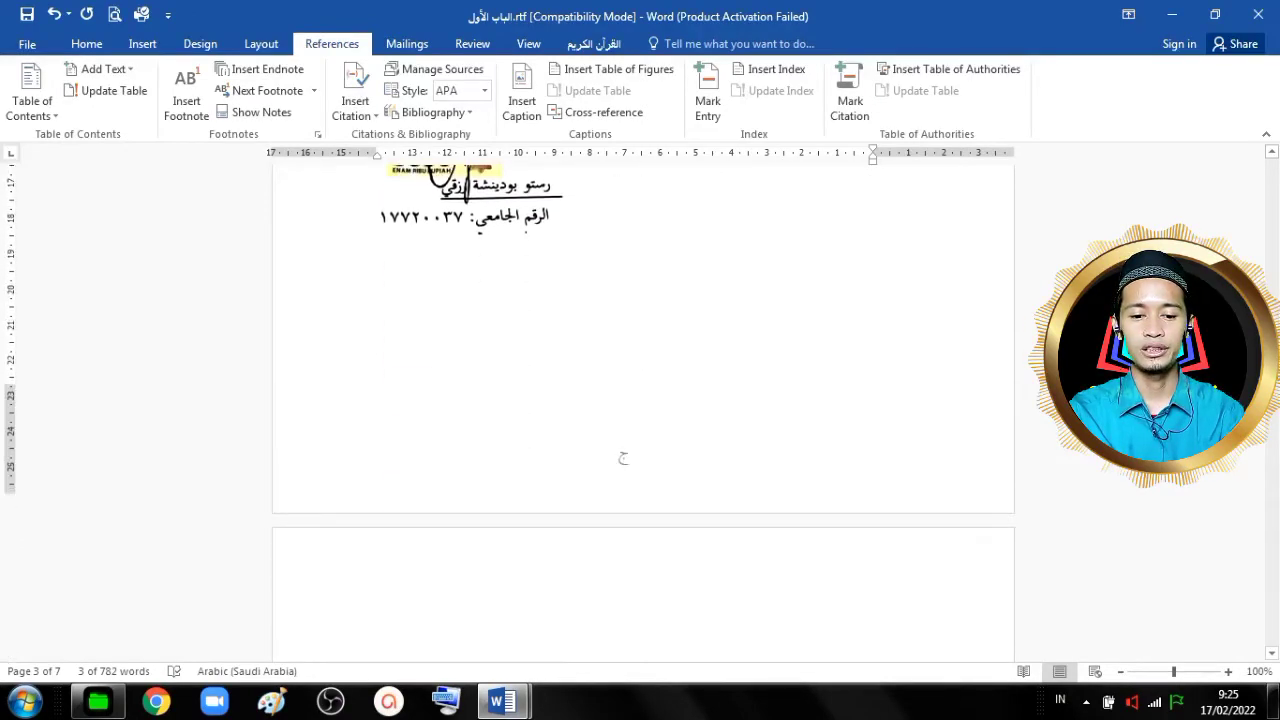
double_click(624, 388)
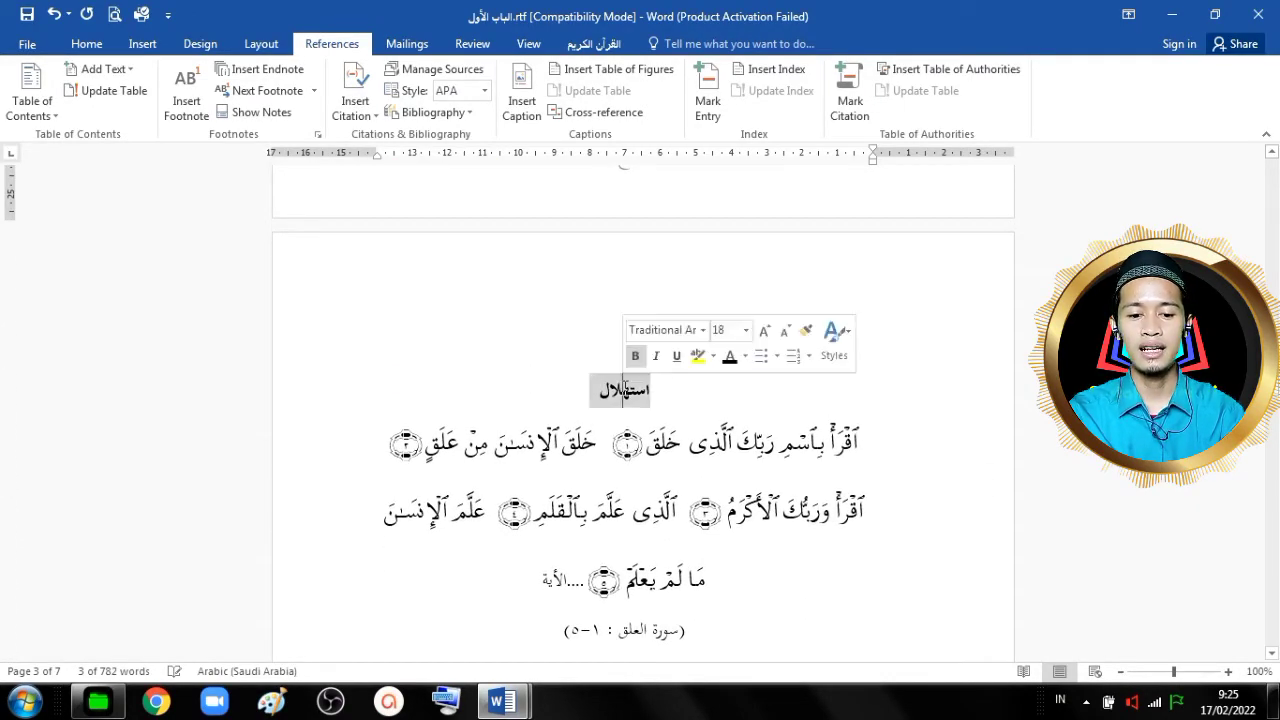
left_click(131, 78)
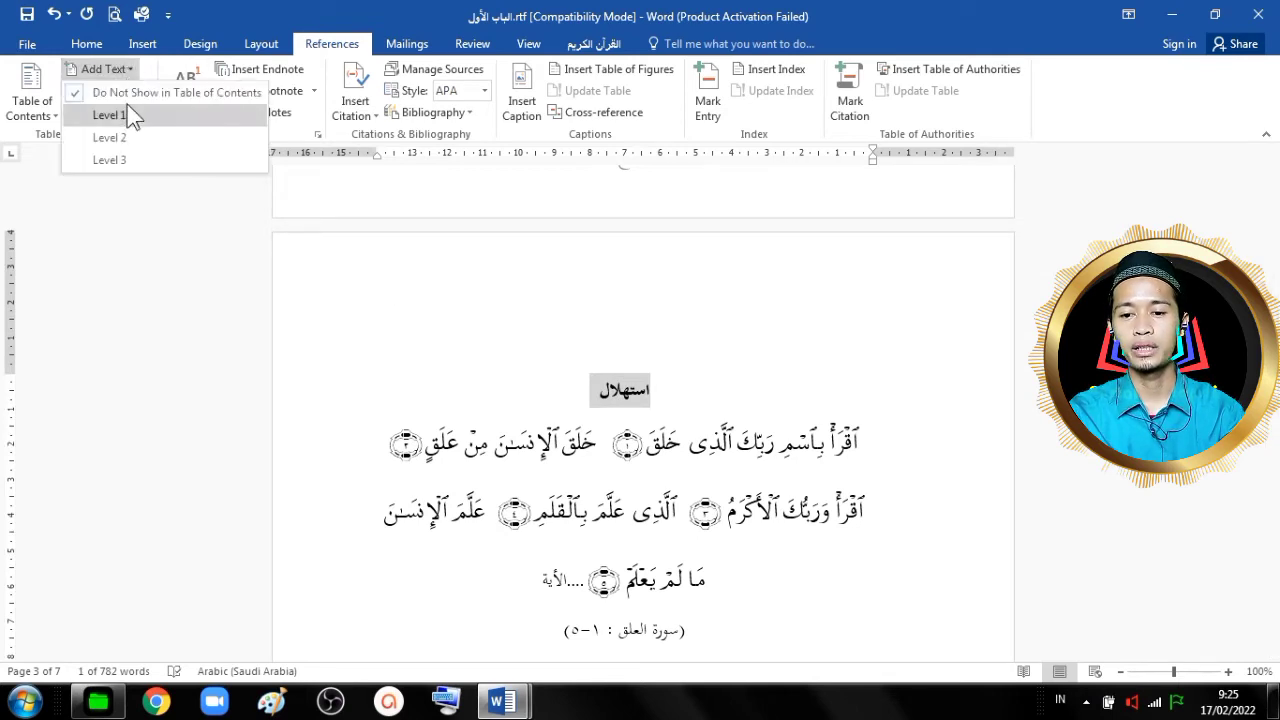
left_click(131, 115)
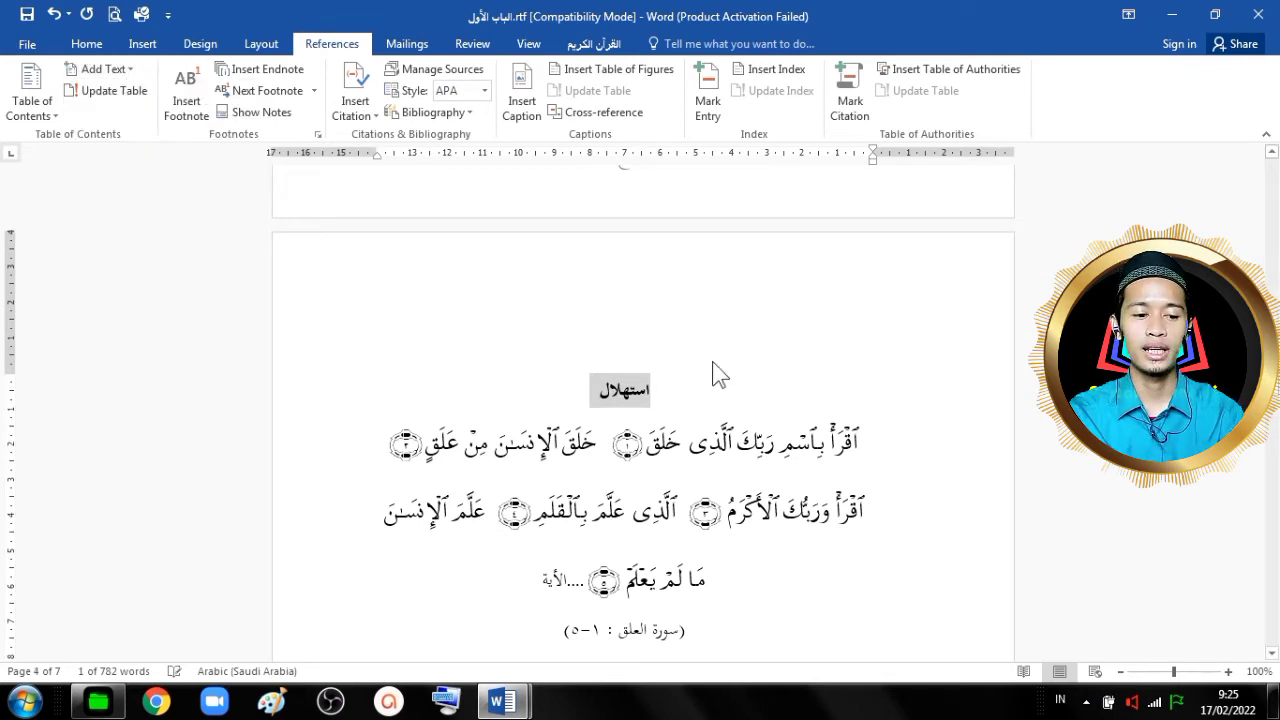
Add the heading إهداء on page 5 to the table of contents as Level 1.
left_click_drag(1274, 408, 1276, 486)
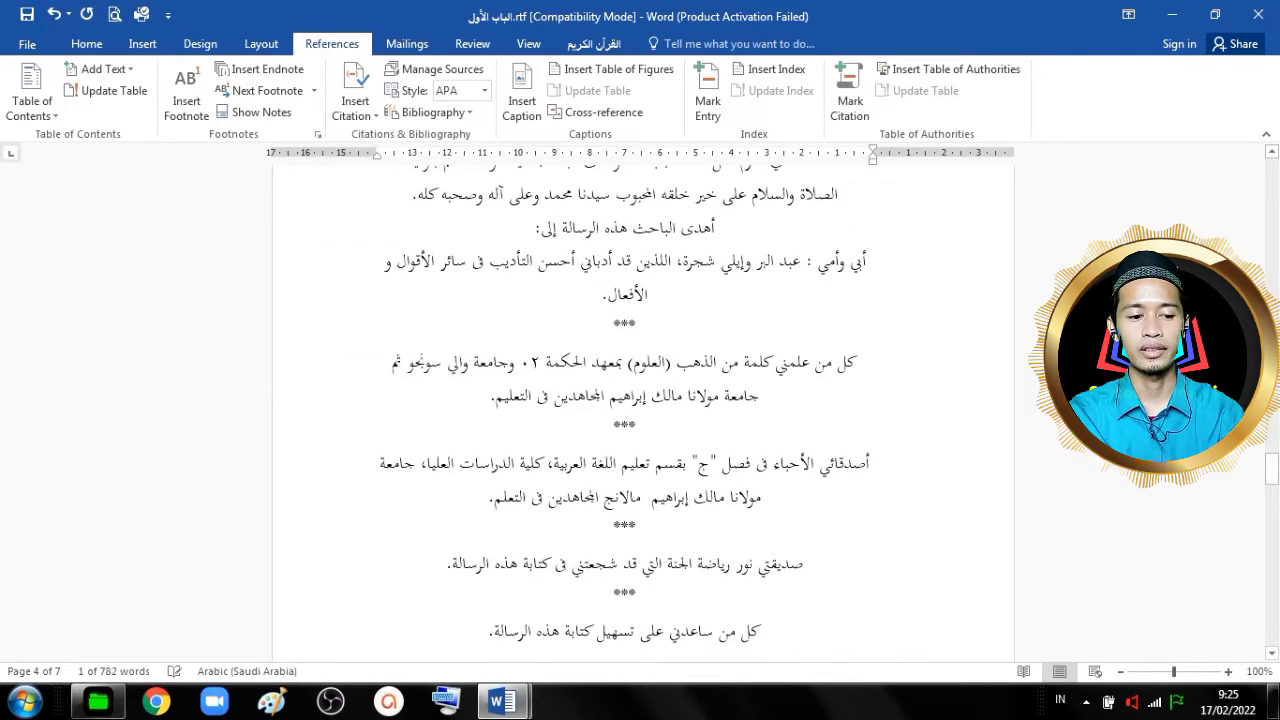
scroll(747, 268, "up", 3)
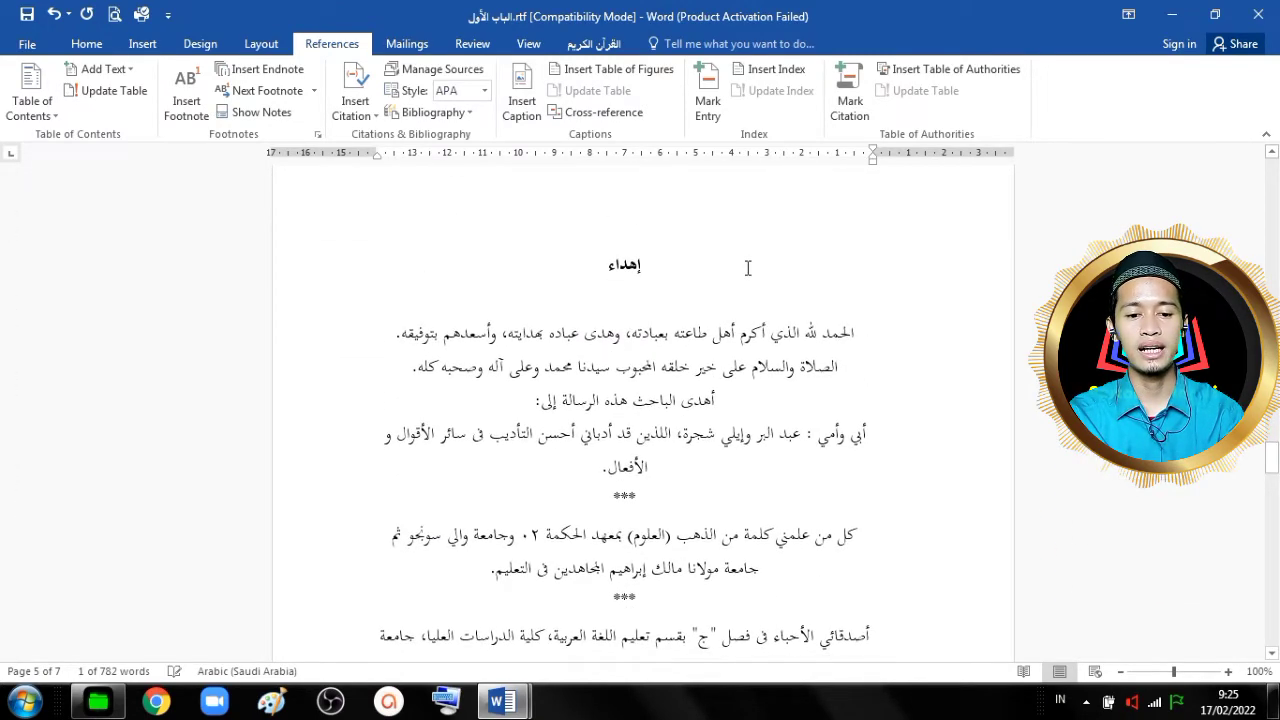
double_click(621, 265)
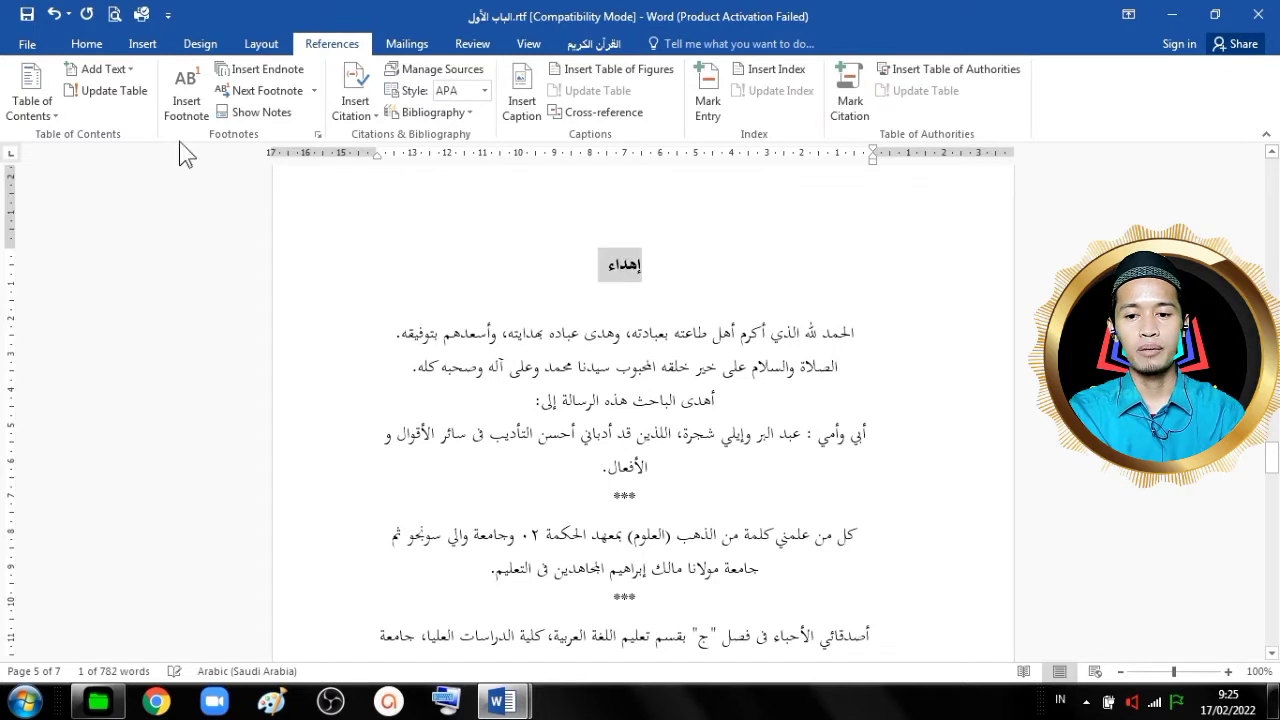
left_click(123, 72)
left_click(126, 116)
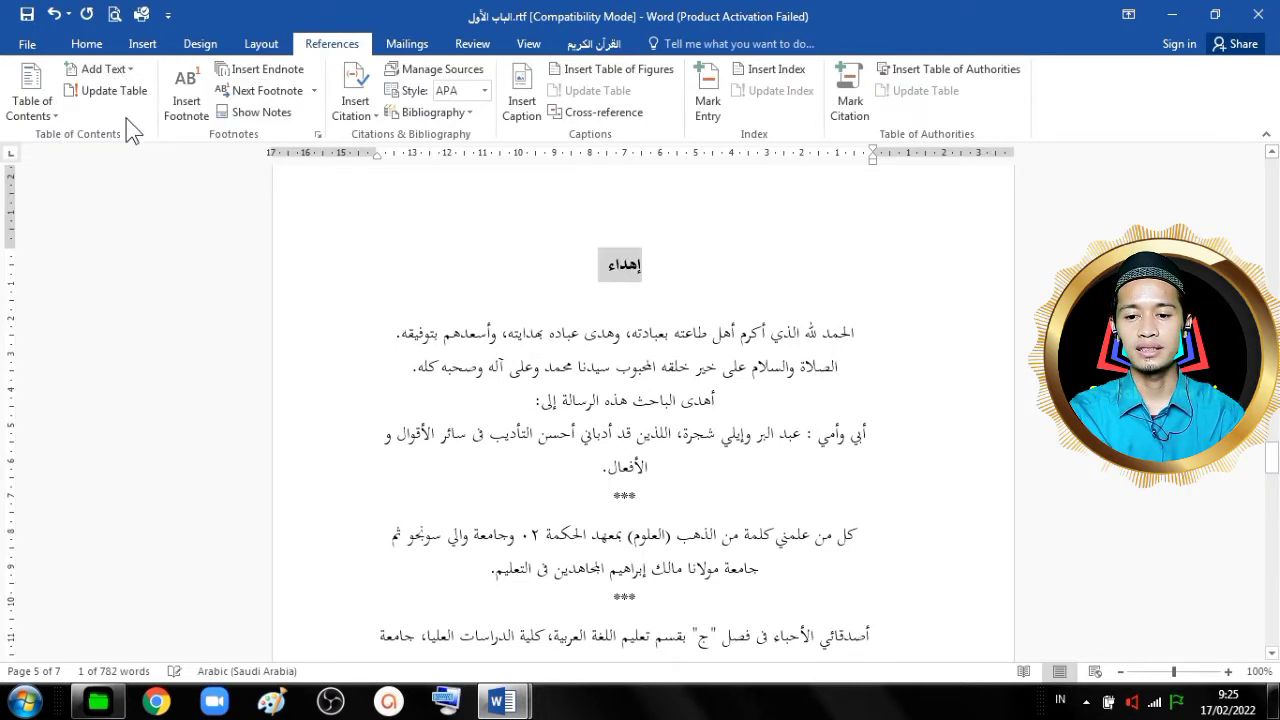
Add the two-line chapter heading الفصل الأول / الإطار العام on page 6 to the table of contents as Level 1.
left_click_drag(1272, 462, 1274, 520)
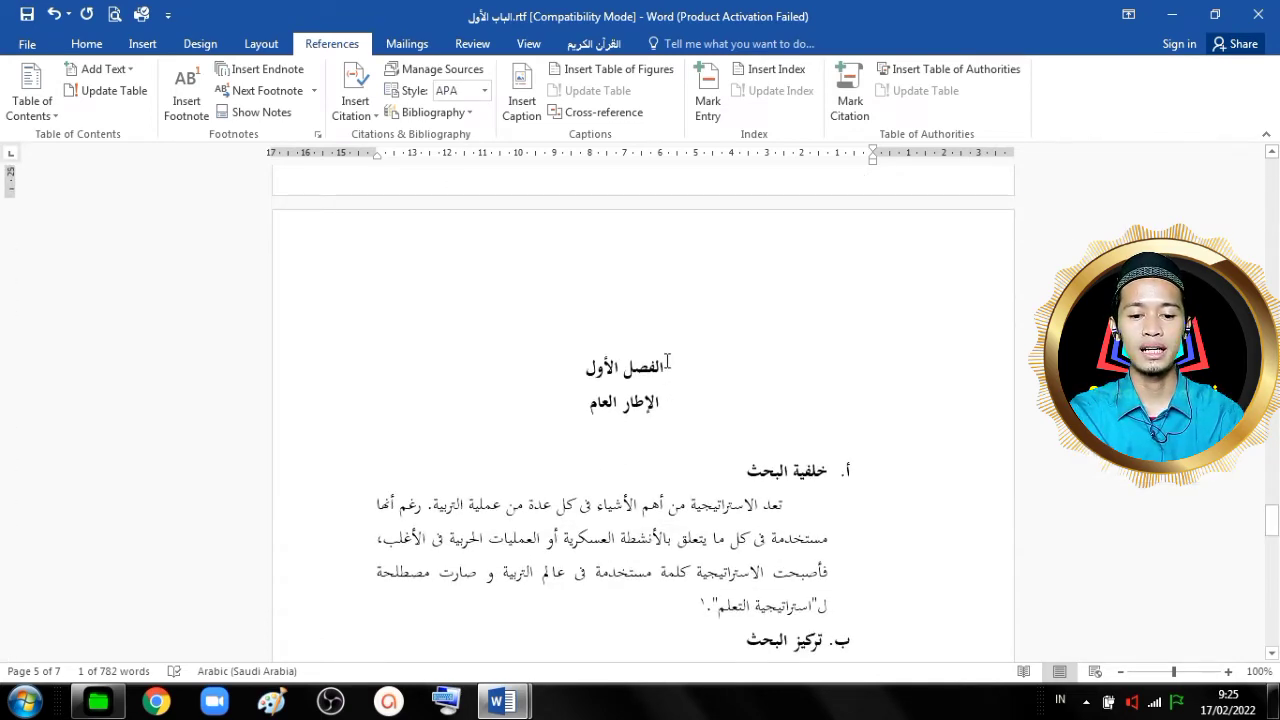
left_click_drag(667, 362, 590, 408)
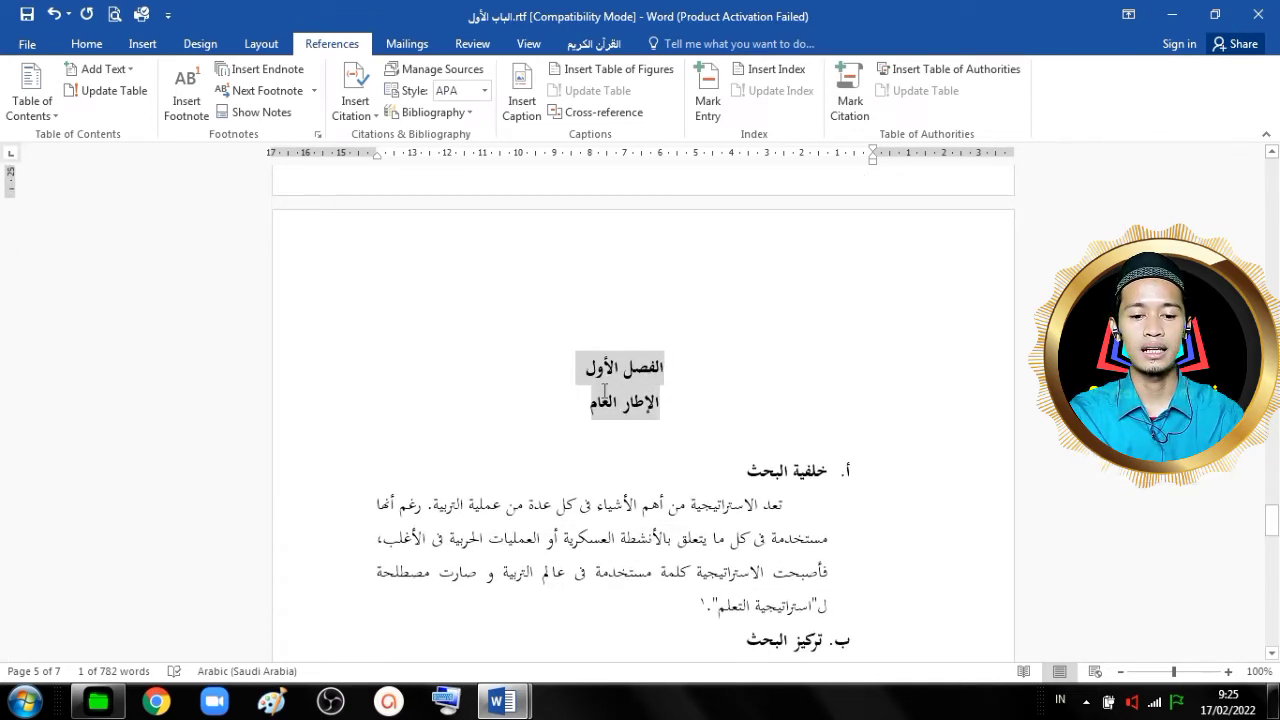
left_click(128, 70)
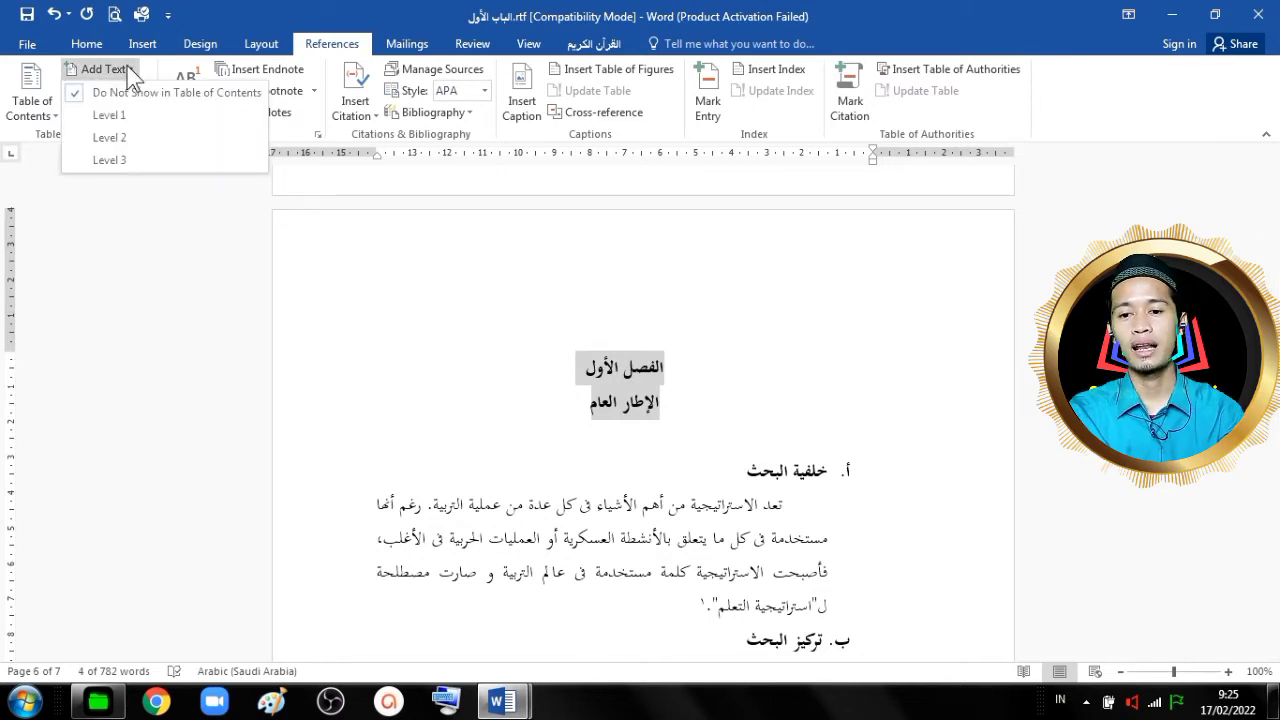
left_click(126, 114)
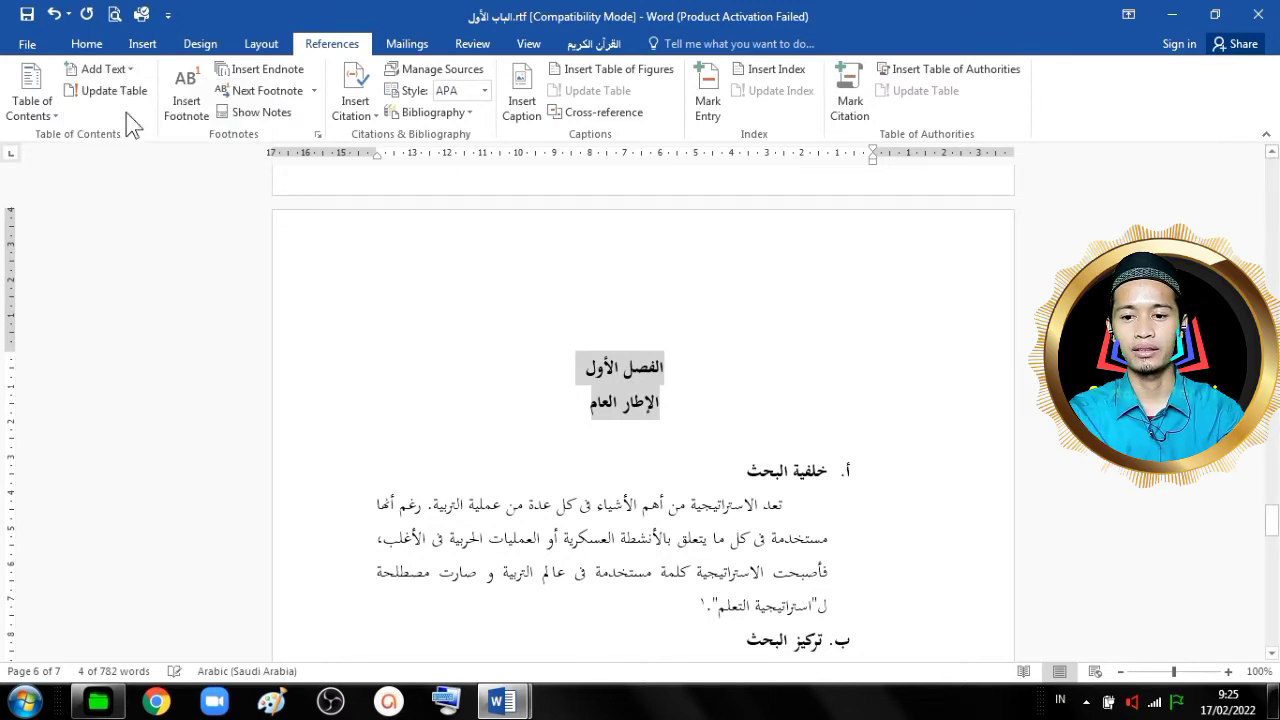
left_click(119, 70)
left_click(116, 108)
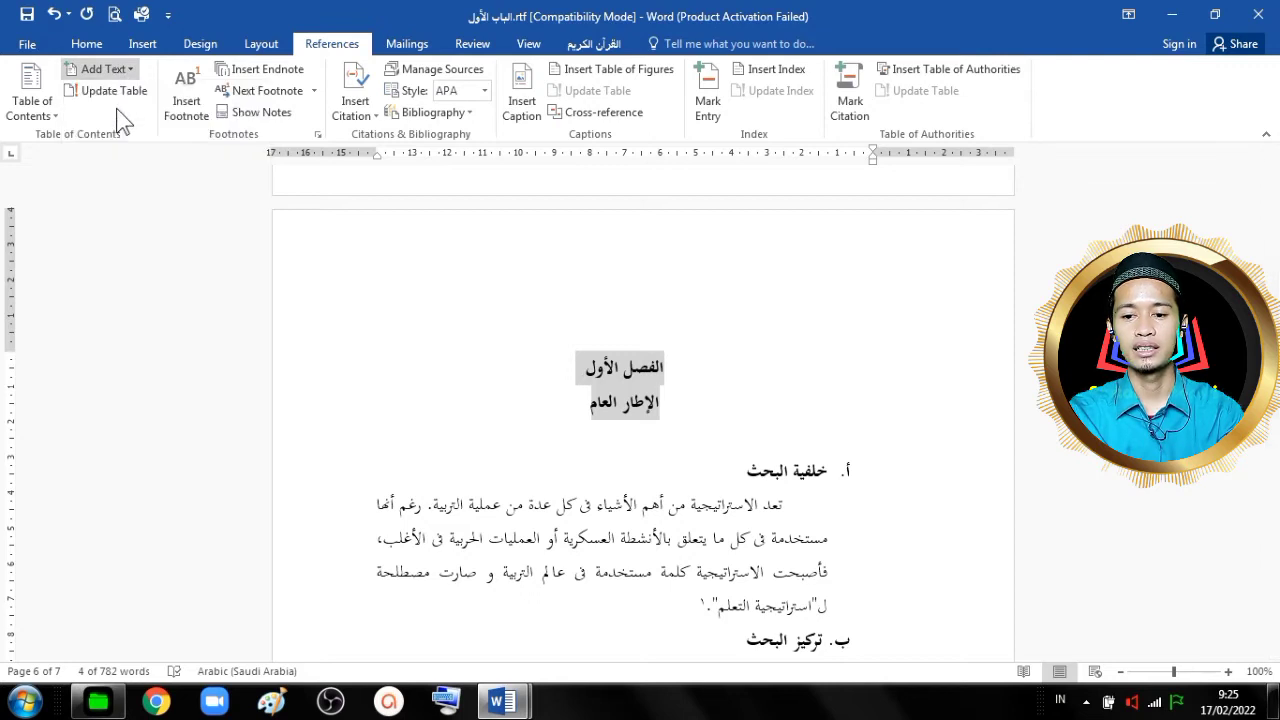
left_click(119, 72)
left_click(500, 348)
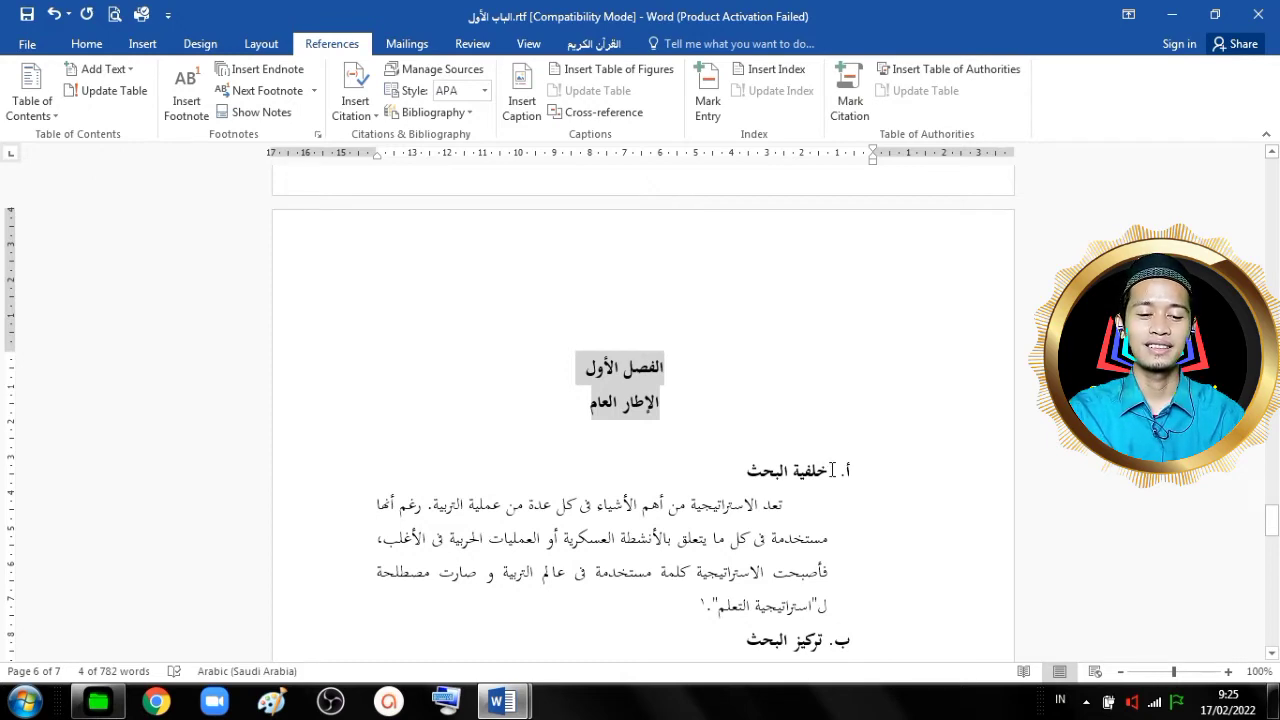
Add the sub-chapter headings خلفية البحث and تركيز البحث on page 6 to the table of contents as Level 2.
left_click_drag(831, 470, 748, 470)
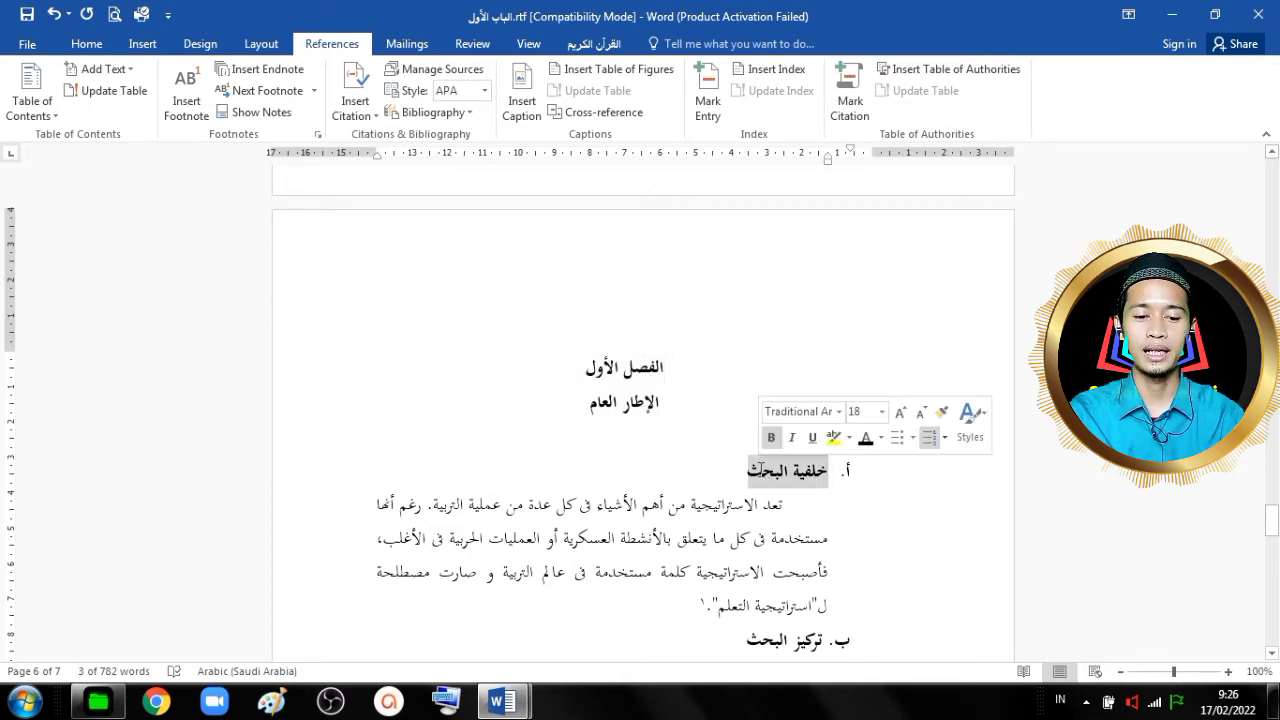
left_click(117, 66)
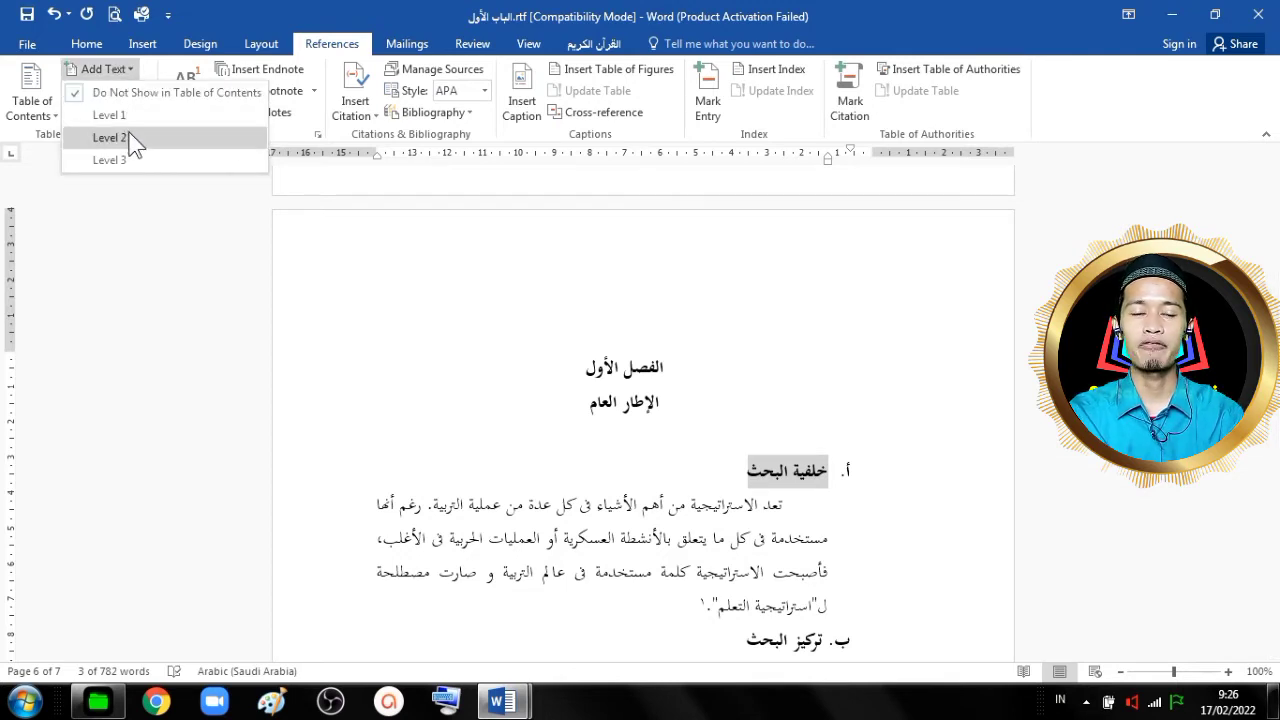
left_click(130, 137)
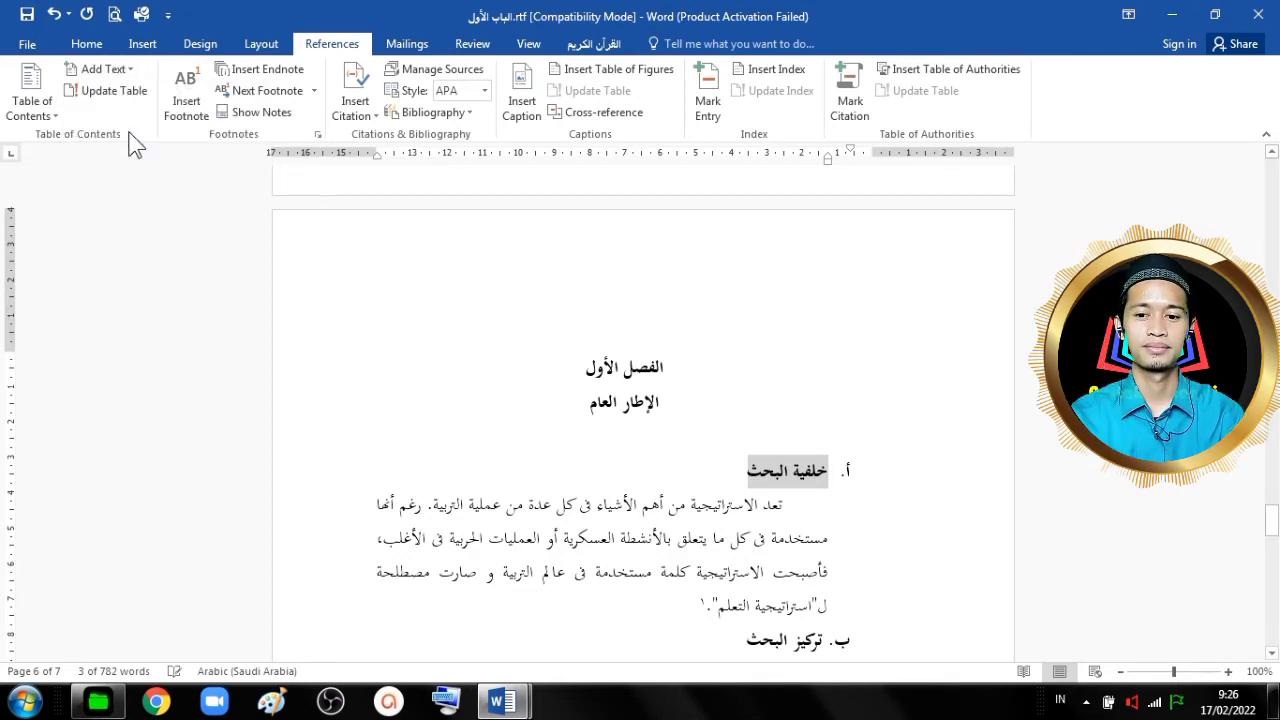
left_click_drag(1277, 521, 1277, 534)
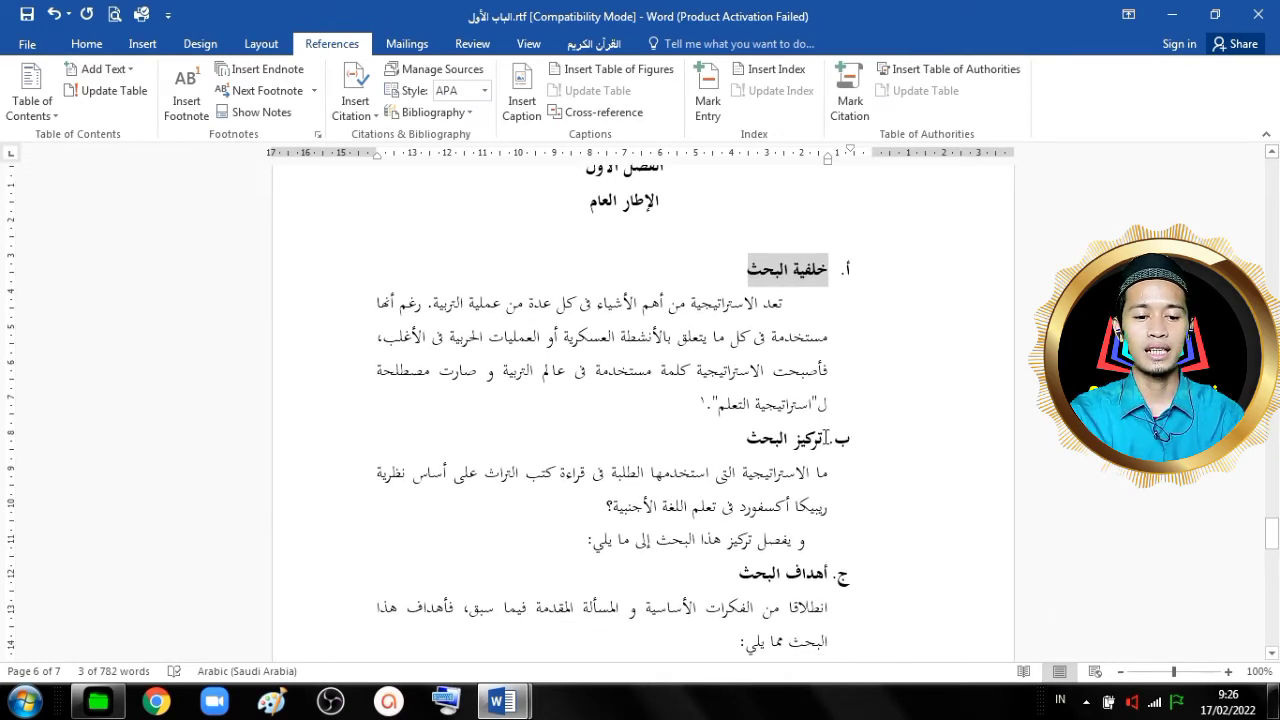
left_click_drag(826, 437, 748, 440)
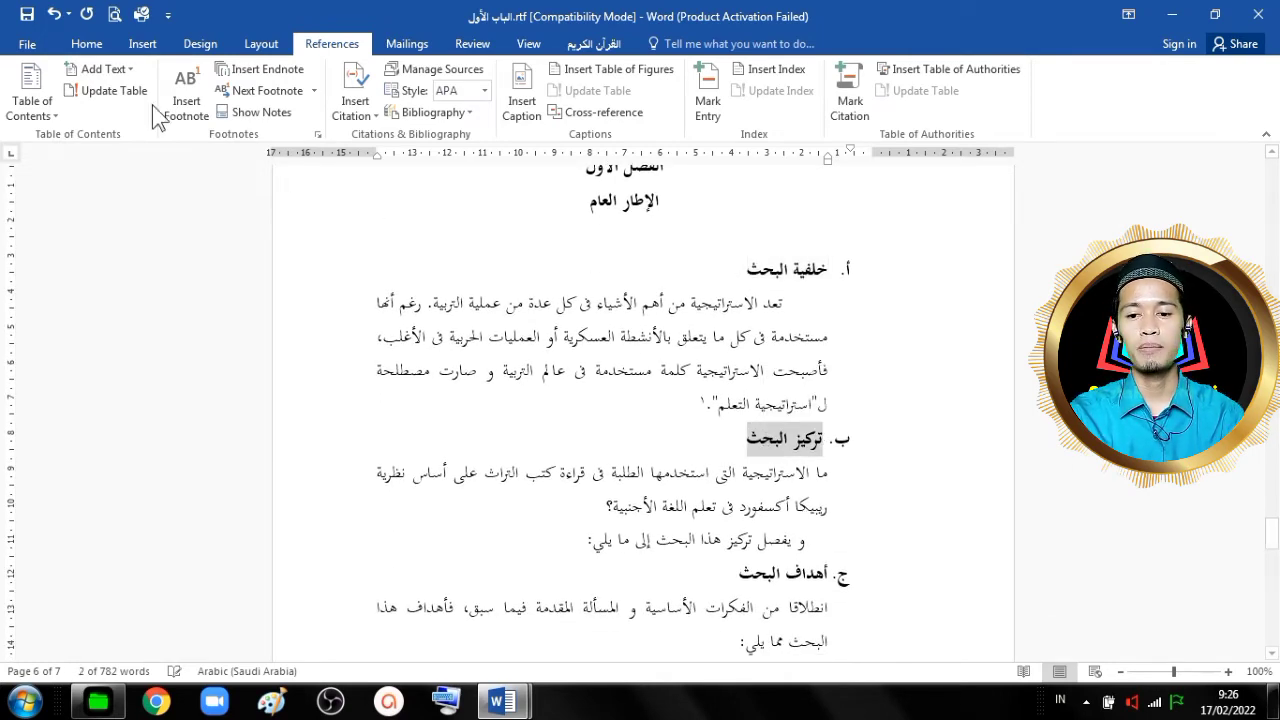
left_click(120, 71)
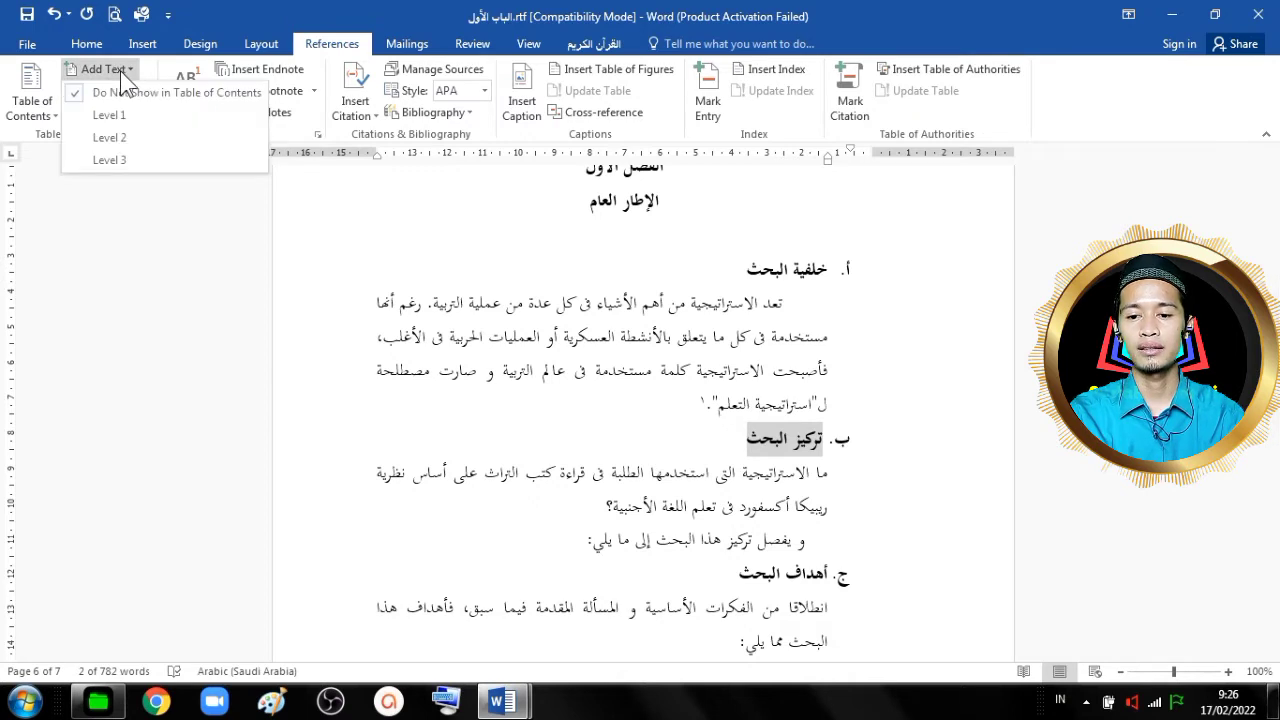
left_click(110, 137)
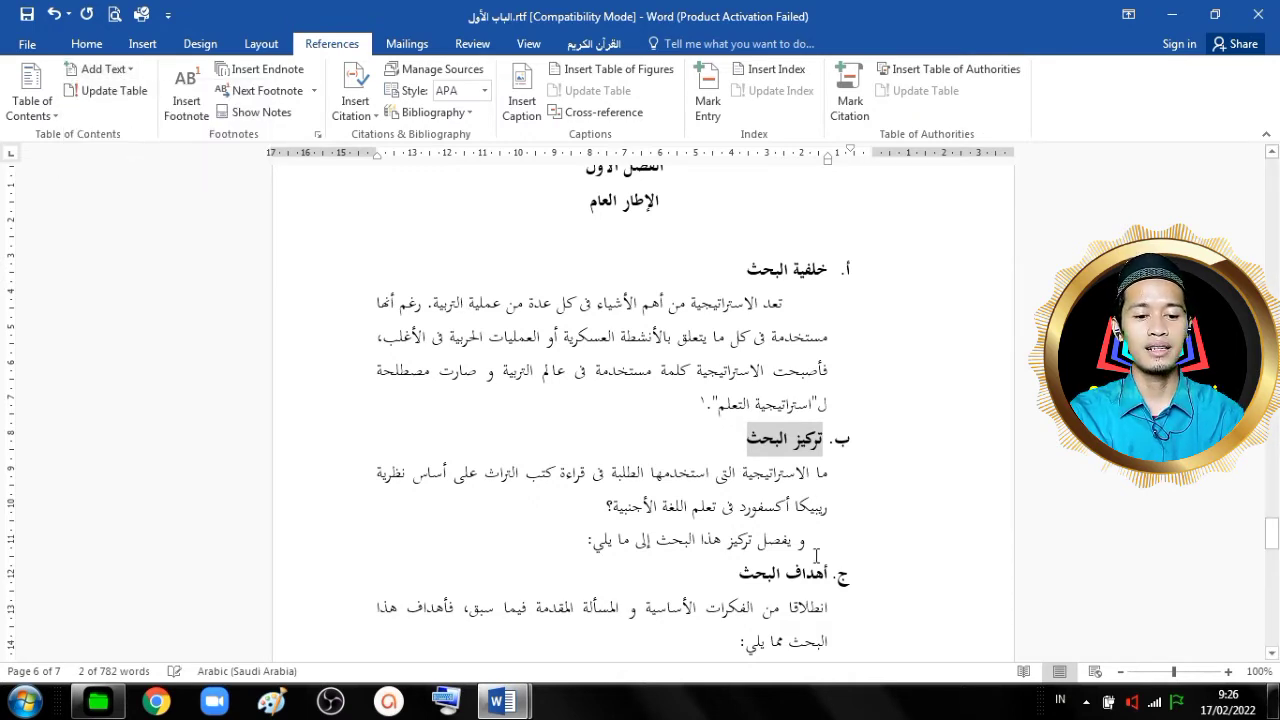
Add the sub-chapter headings أهداف البحث and فوائد البحث on page 6 to the table of contents as Level 2.
left_click_drag(829, 572, 740, 574)
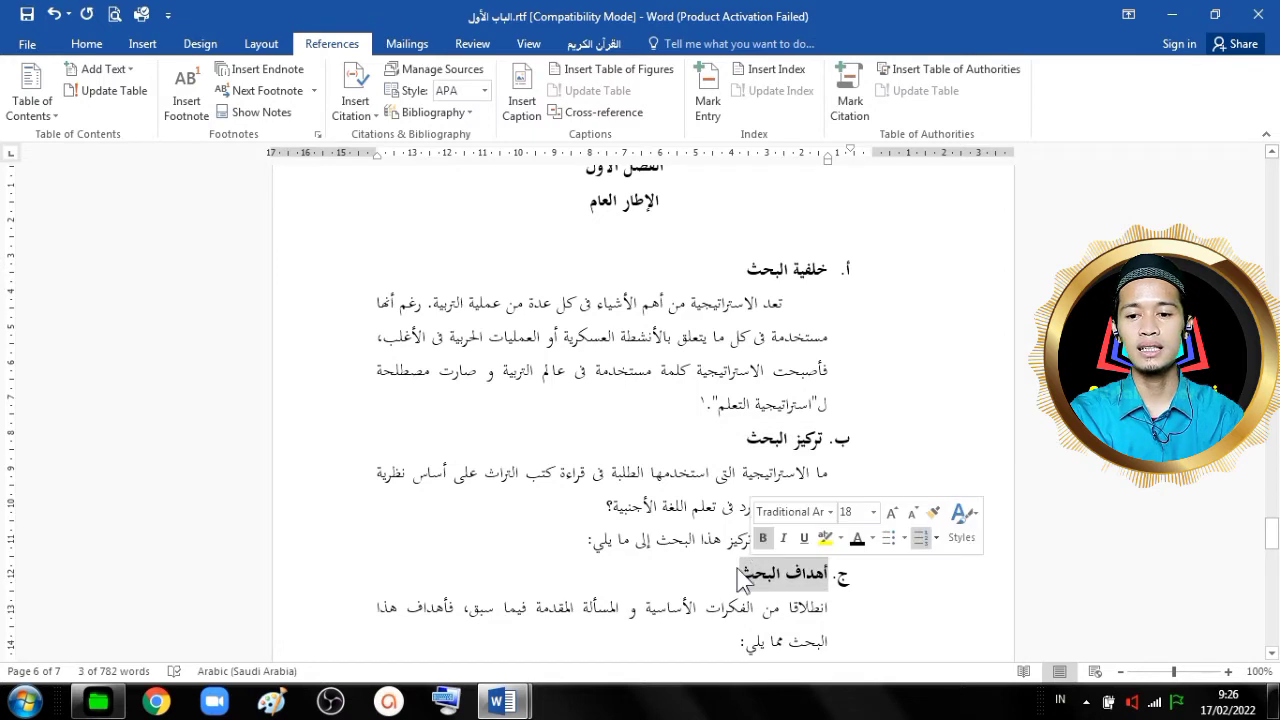
left_click(121, 74)
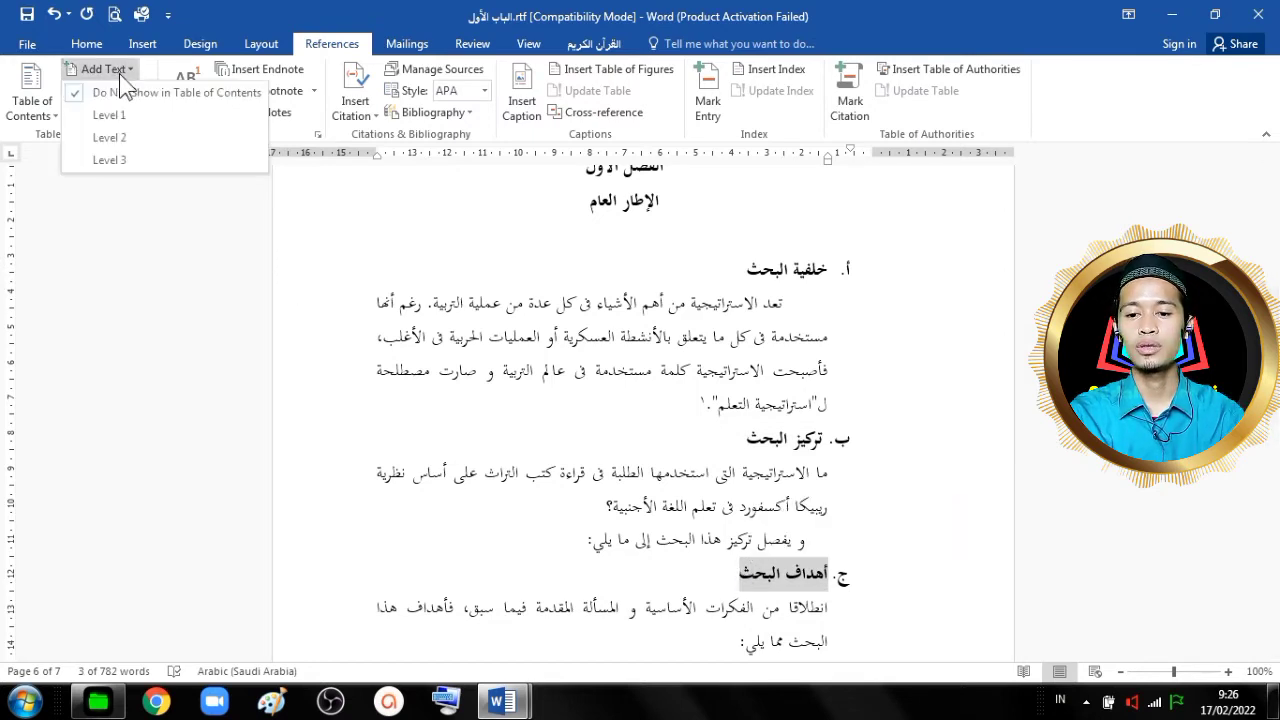
left_click(118, 137)
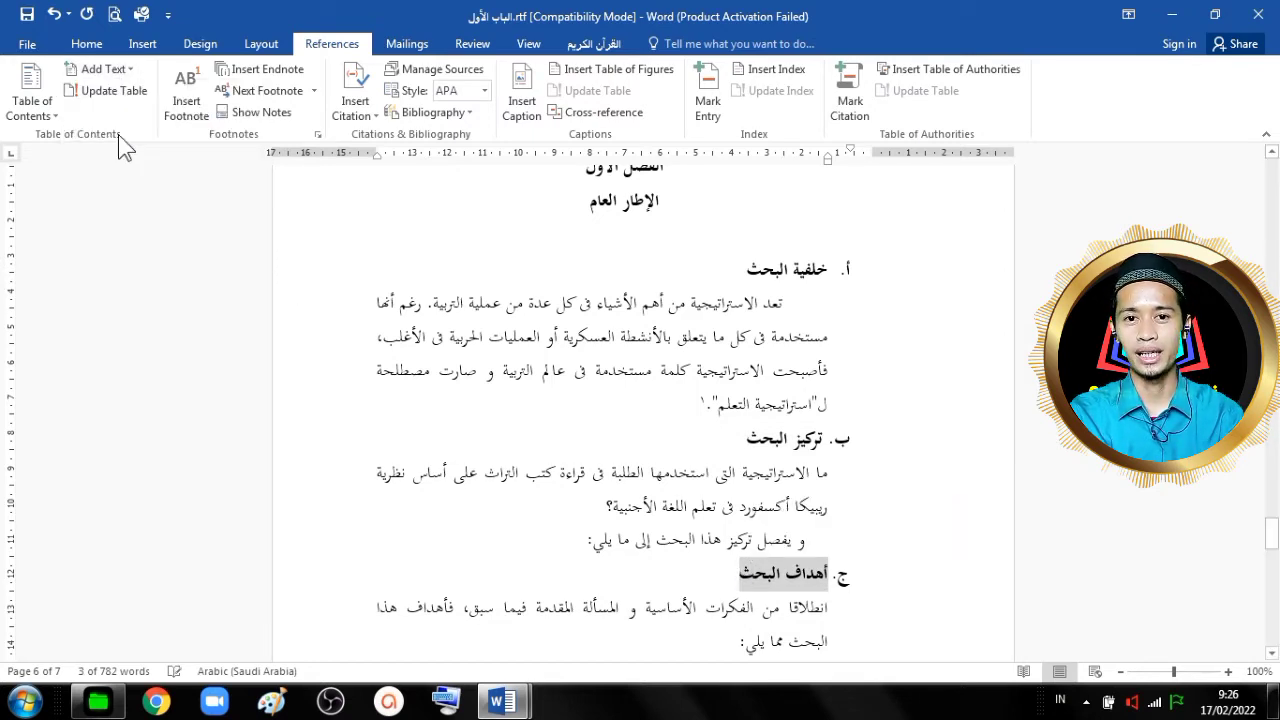
left_click_drag(1274, 541, 1274, 564)
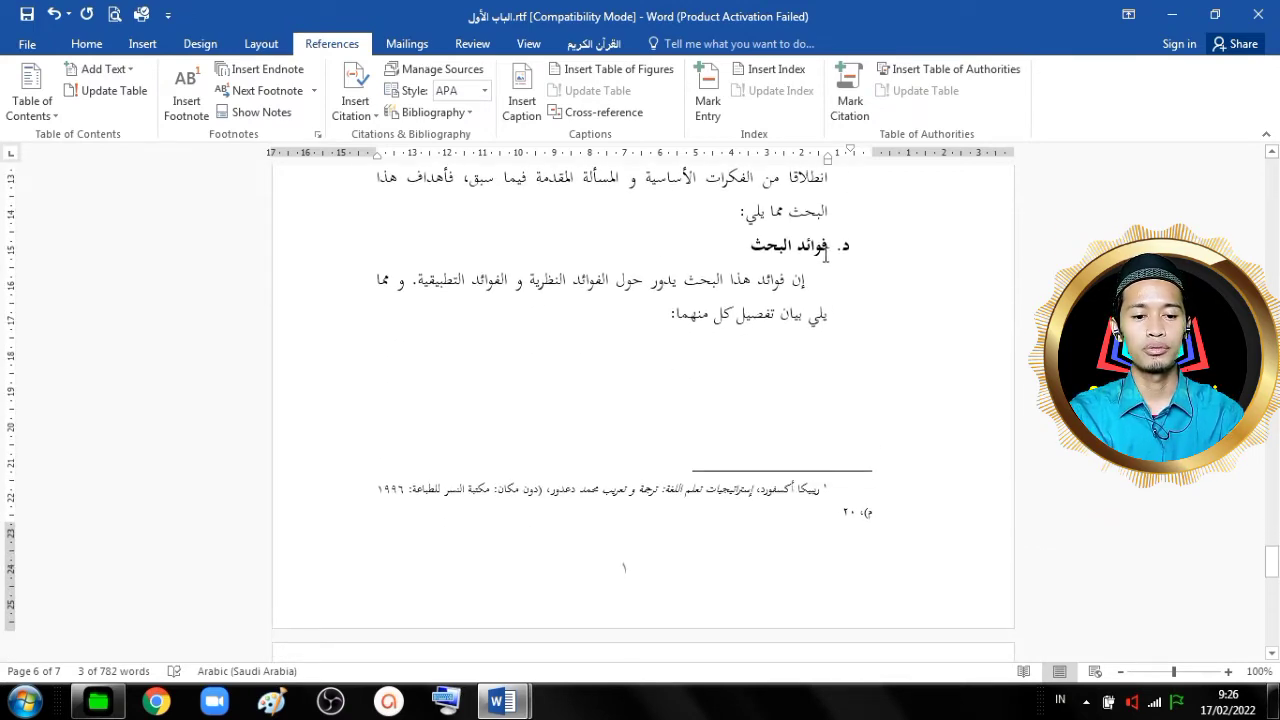
left_click_drag(826, 240, 752, 244)
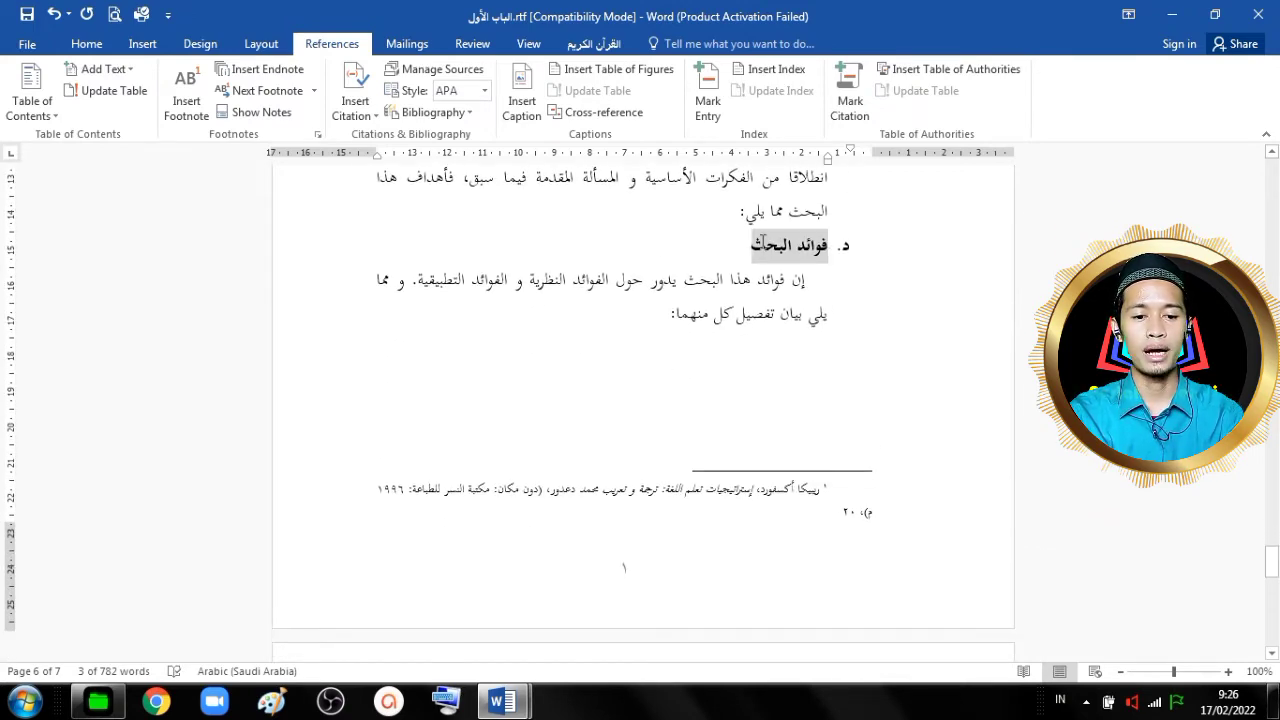
left_click(131, 70)
left_click(125, 147)
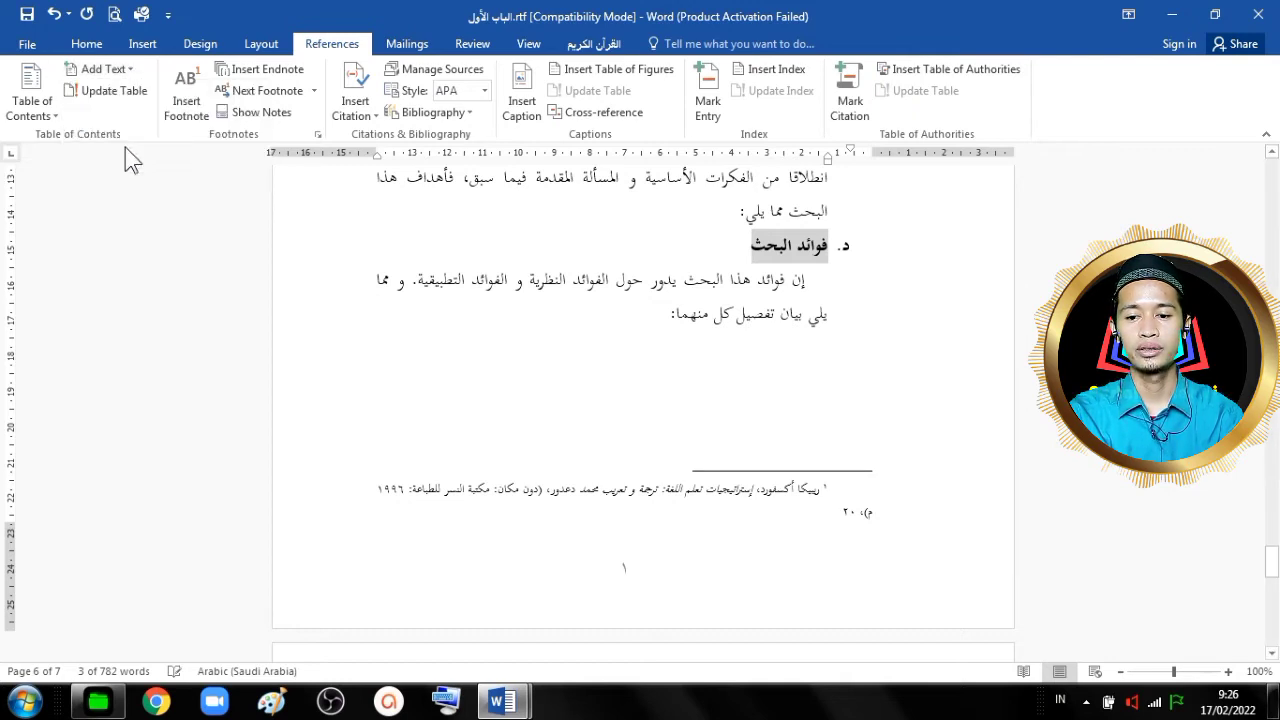
Add the sub-chapter heading حدود البحث on page 7 to the table of contents as Level 2.
left_click_drag(1277, 558, 1277, 583)
left_click_drag(826, 455, 738, 457)
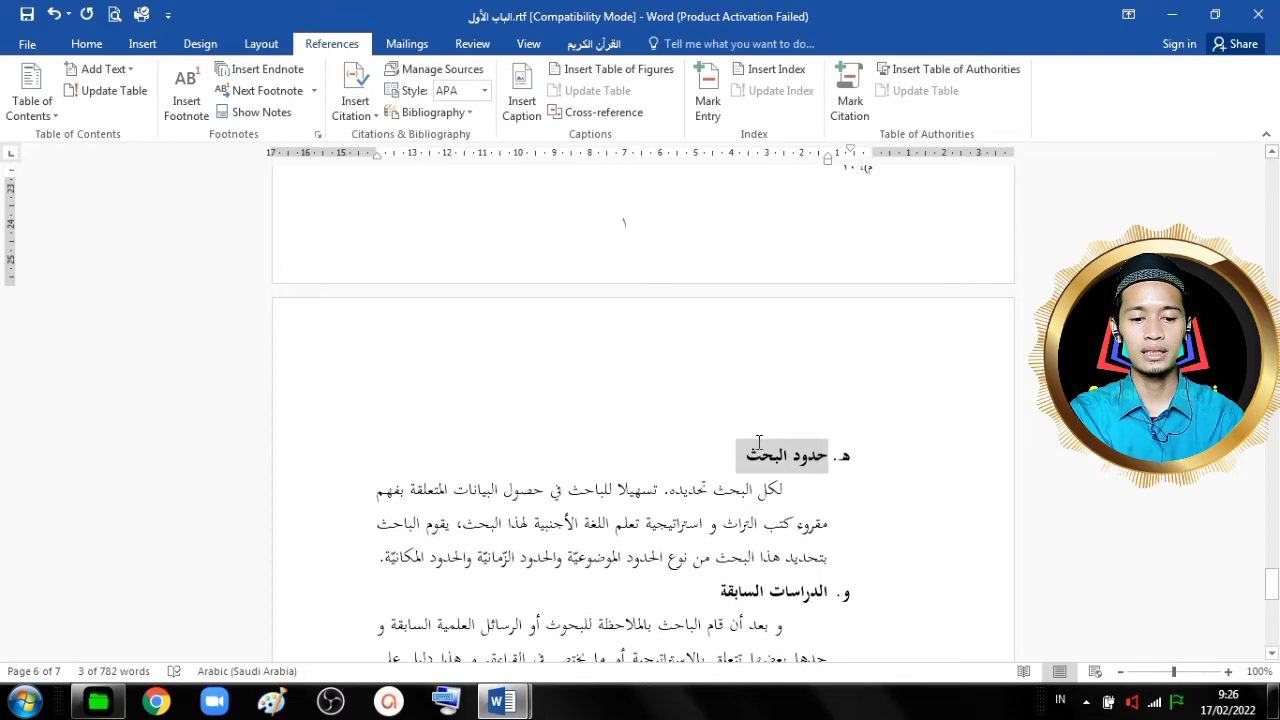
left_click(133, 72)
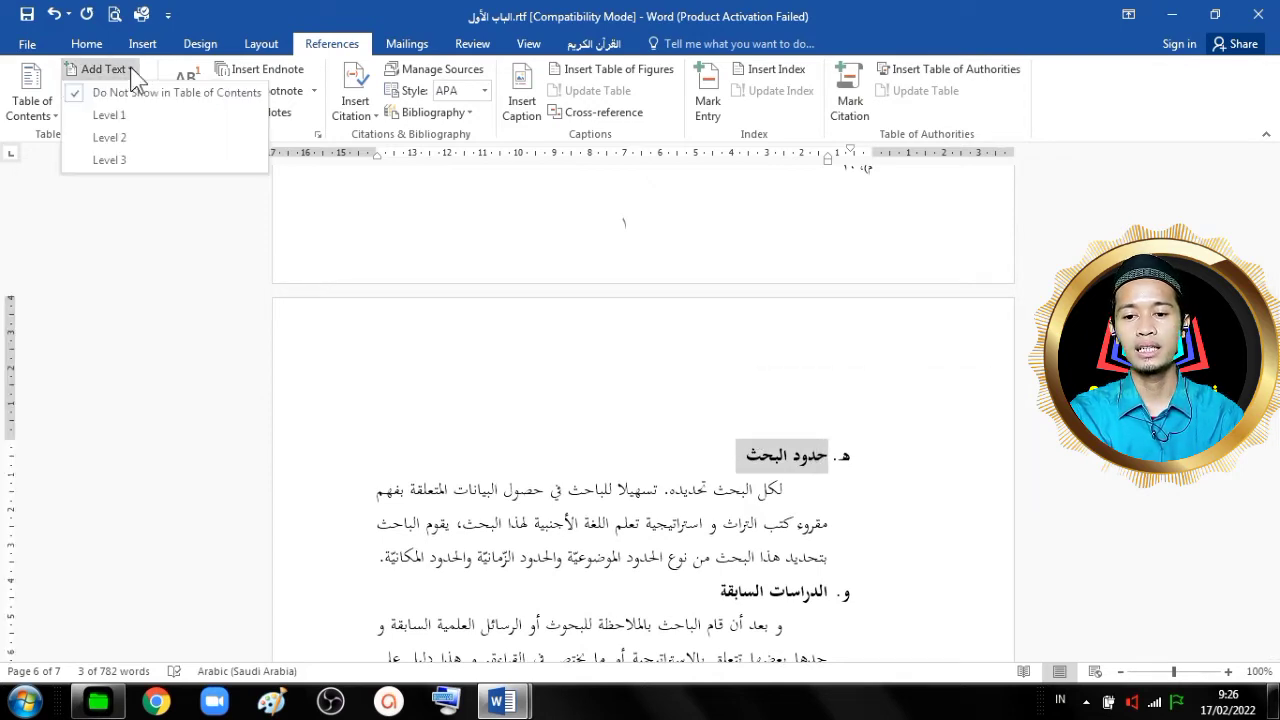
left_click(133, 138)
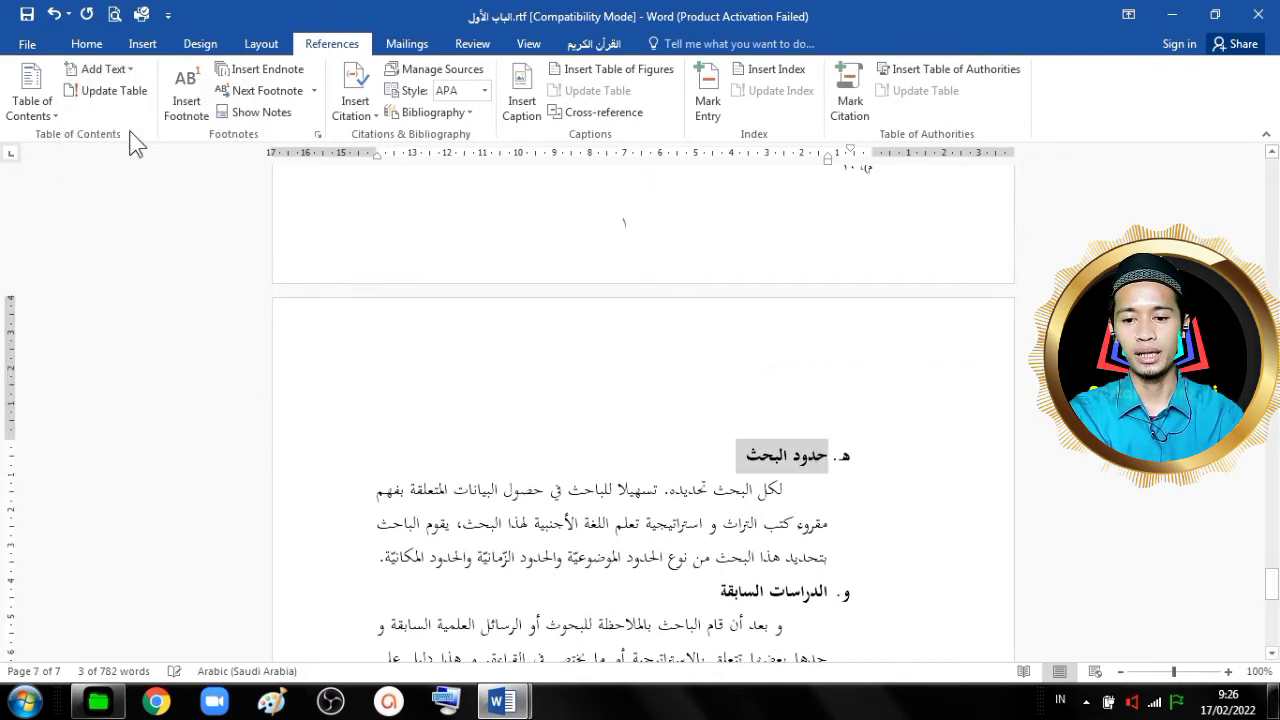
Add the sub-chapter headings الدراسات السابقة and تحديد المصطلحات on page 7 to the table of contents as Level 2.
left_click_drag(831, 593, 738, 588)
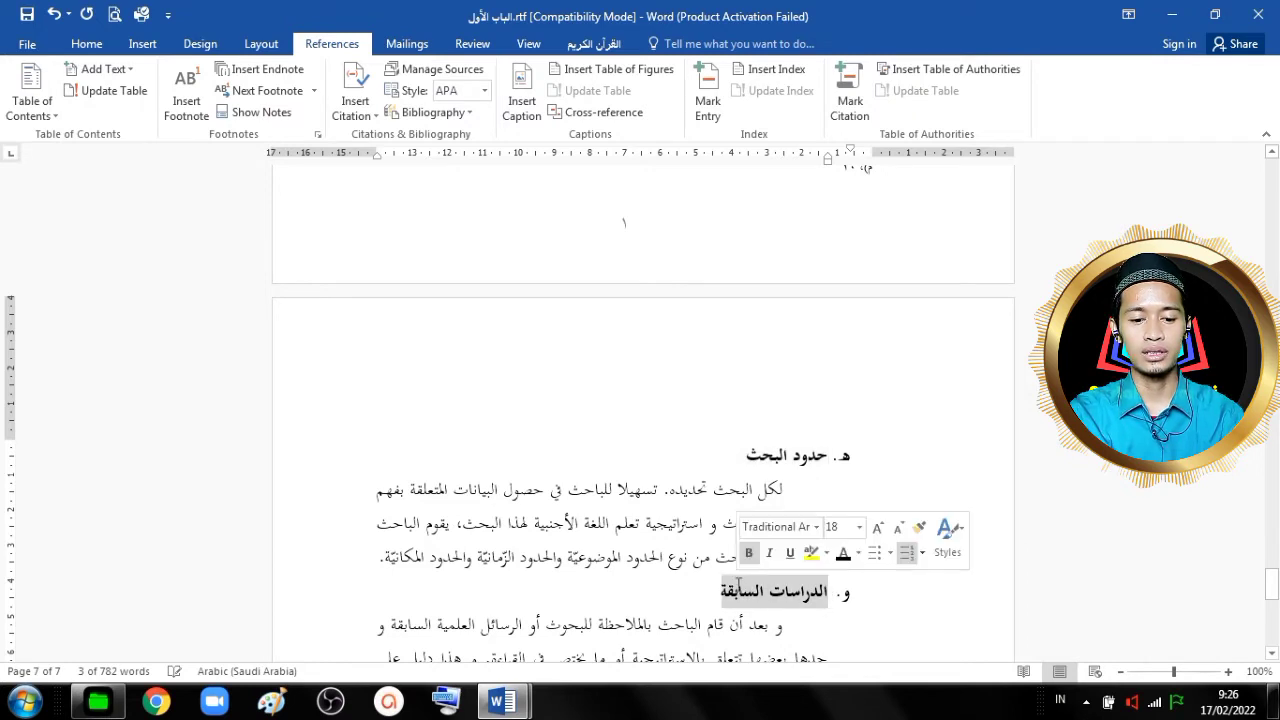
left_click(97, 72)
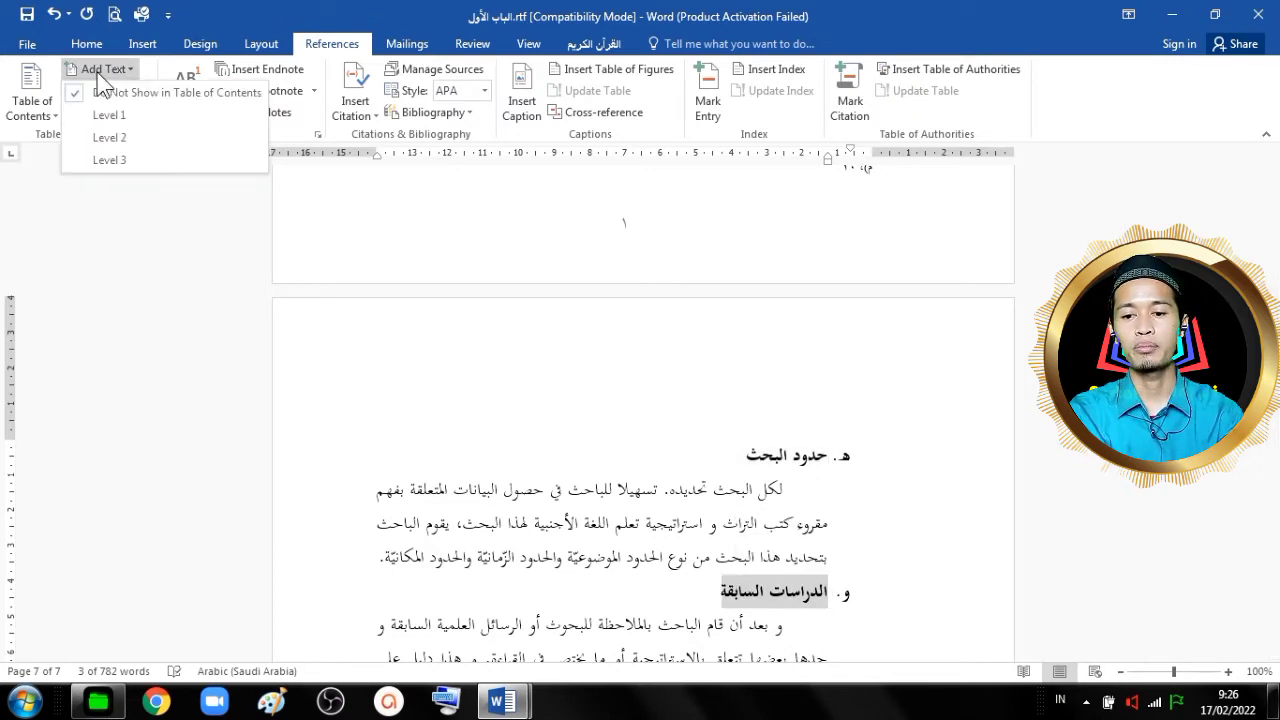
left_click(108, 139)
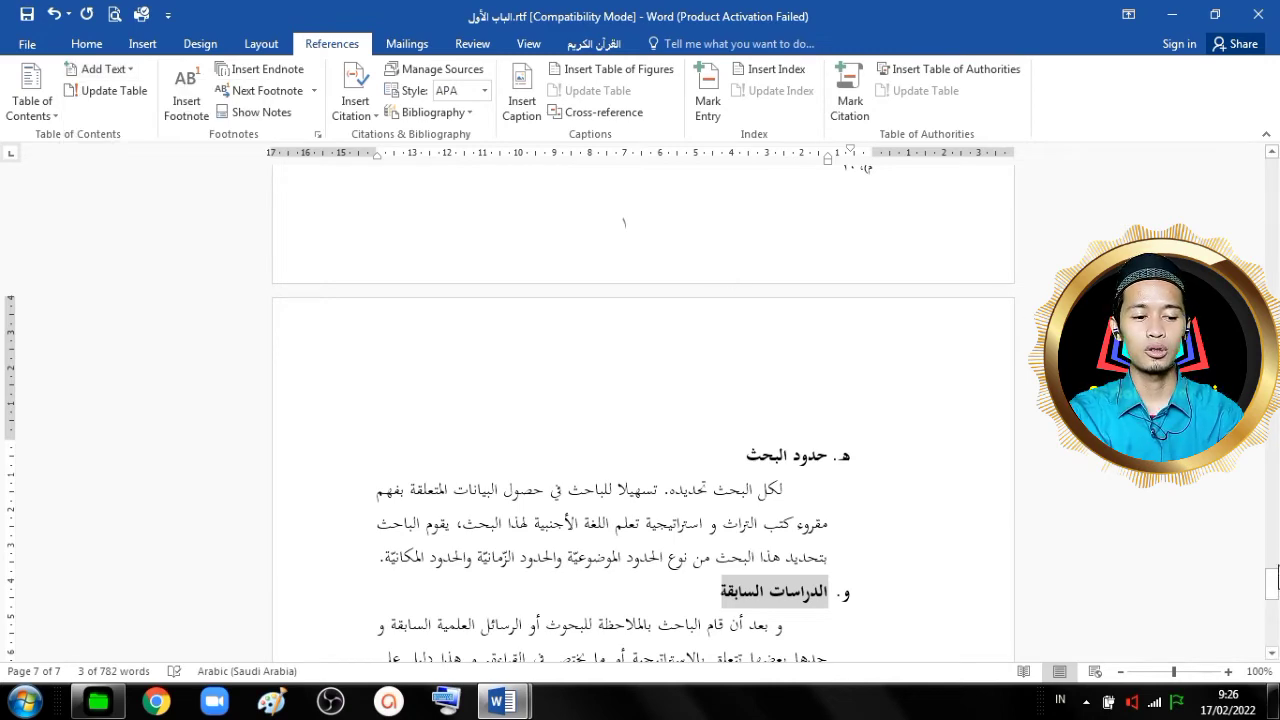
left_click_drag(1274, 578, 1274, 607)
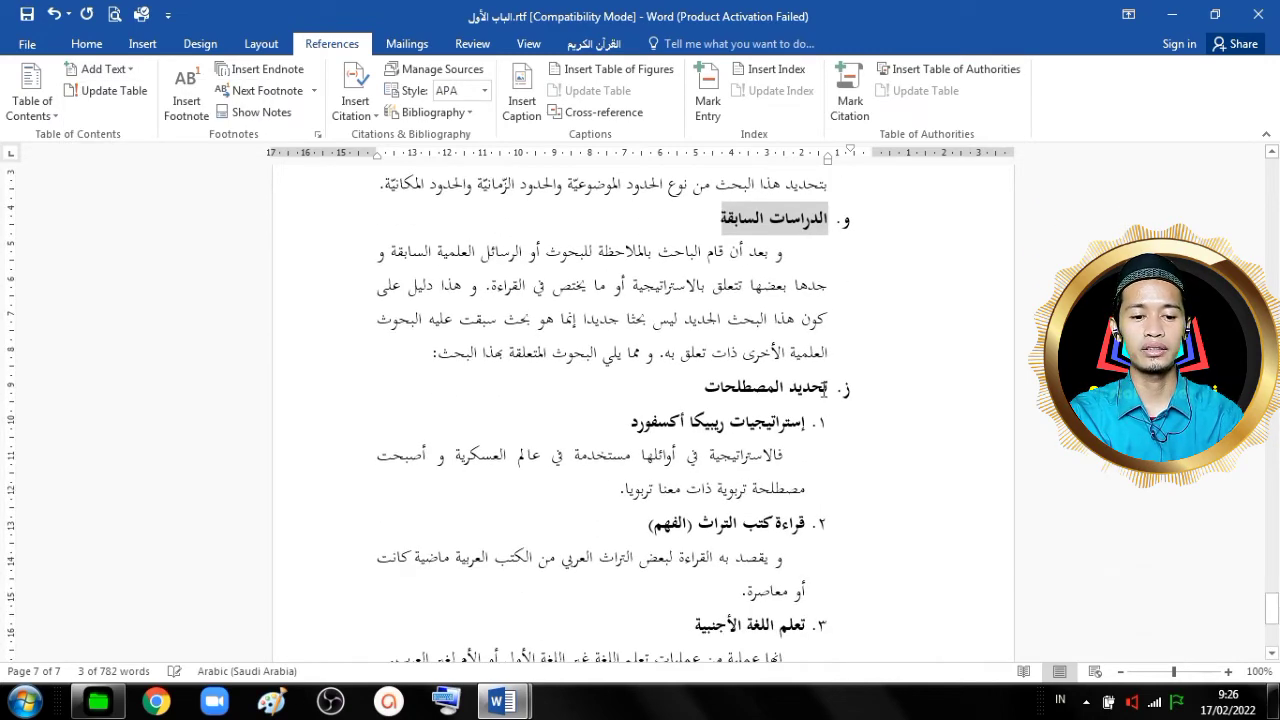
left_click_drag(826, 386, 694, 388)
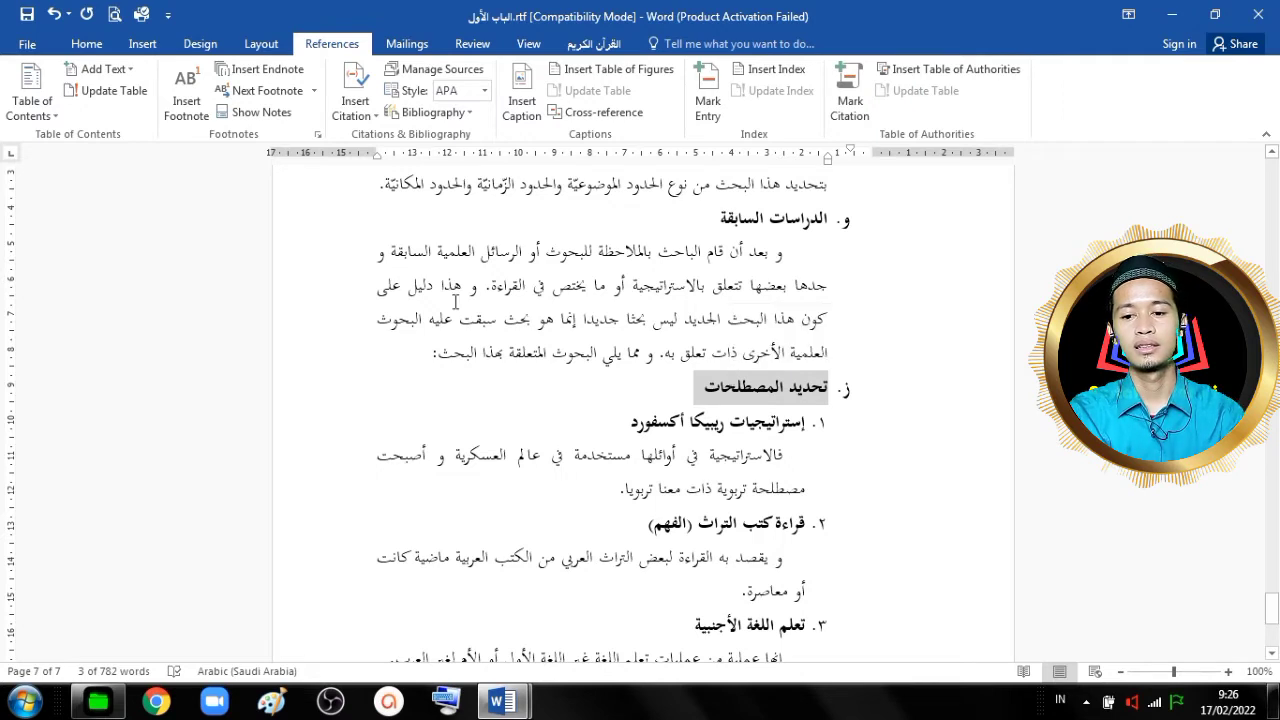
left_click(105, 69)
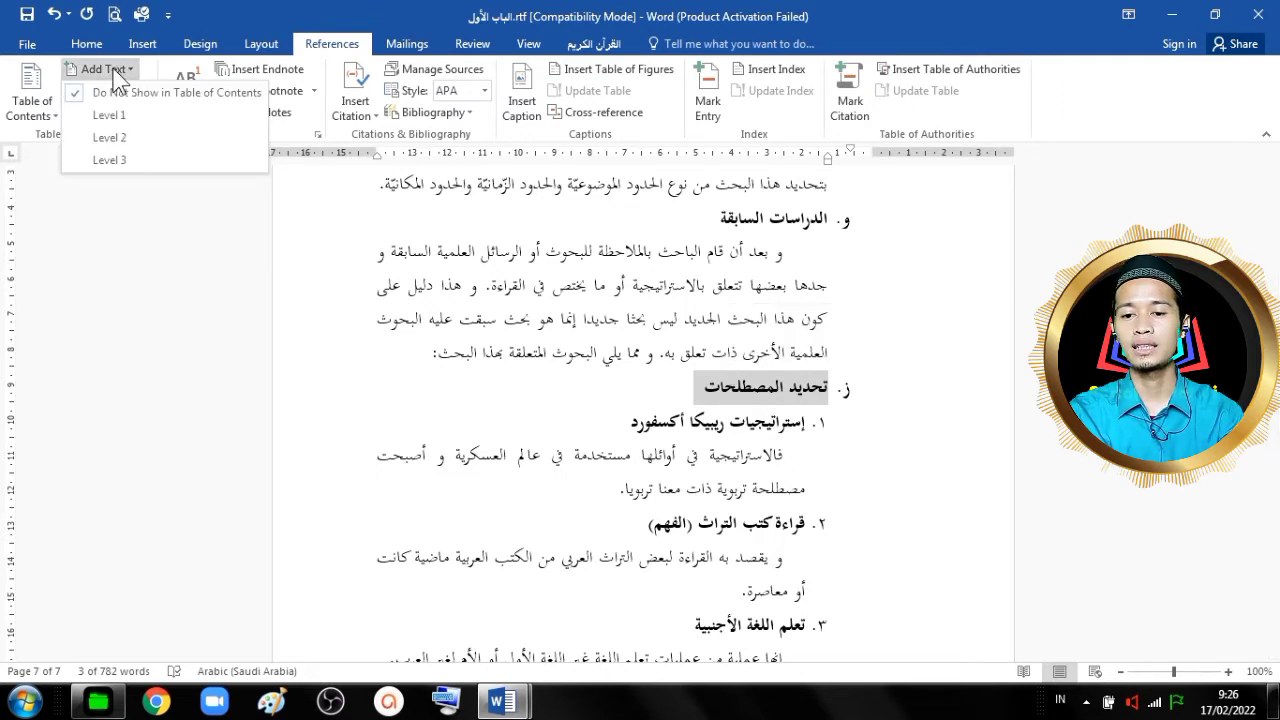
left_click(123, 141)
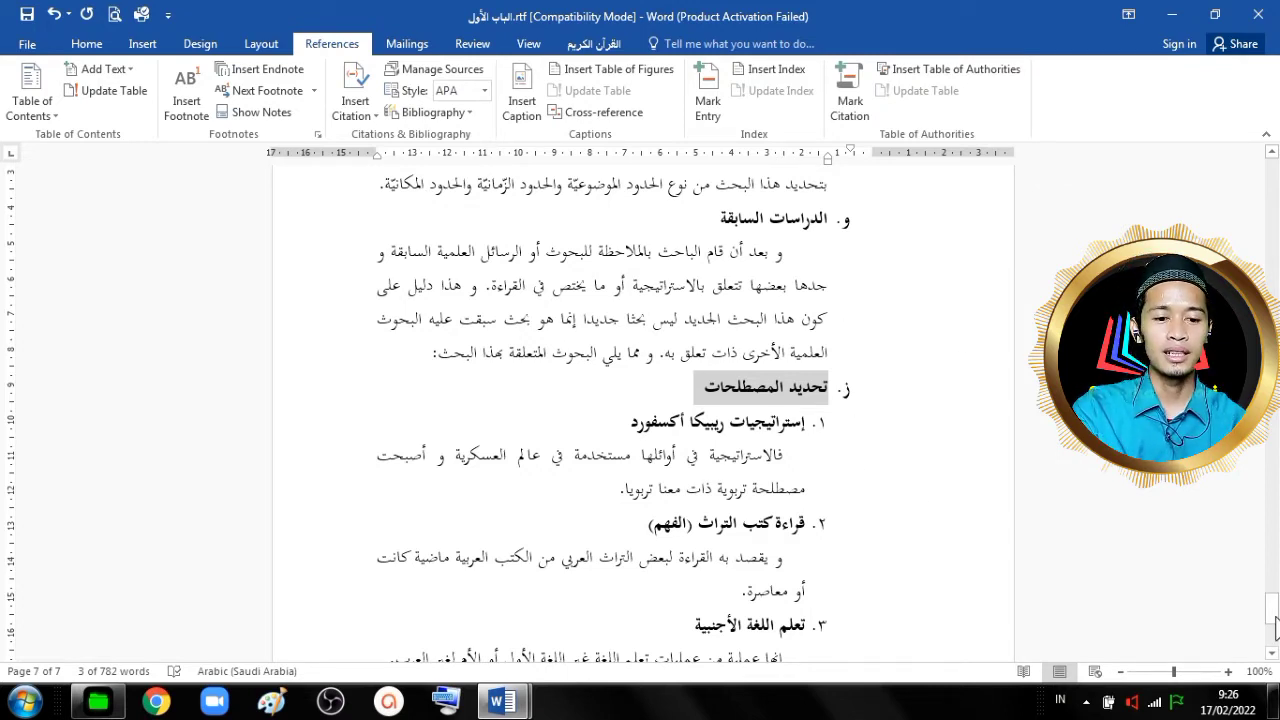
Start a new page after the last paragraph of page 7 and enter the heading المراجع with the Arabic (Saudi Arabia) keyboard layout.
mouse_move(1275, 625)
left_mouse_down()
mouse_move(1275, 500)
mouse_move(1275, 630)
left_mouse_up()
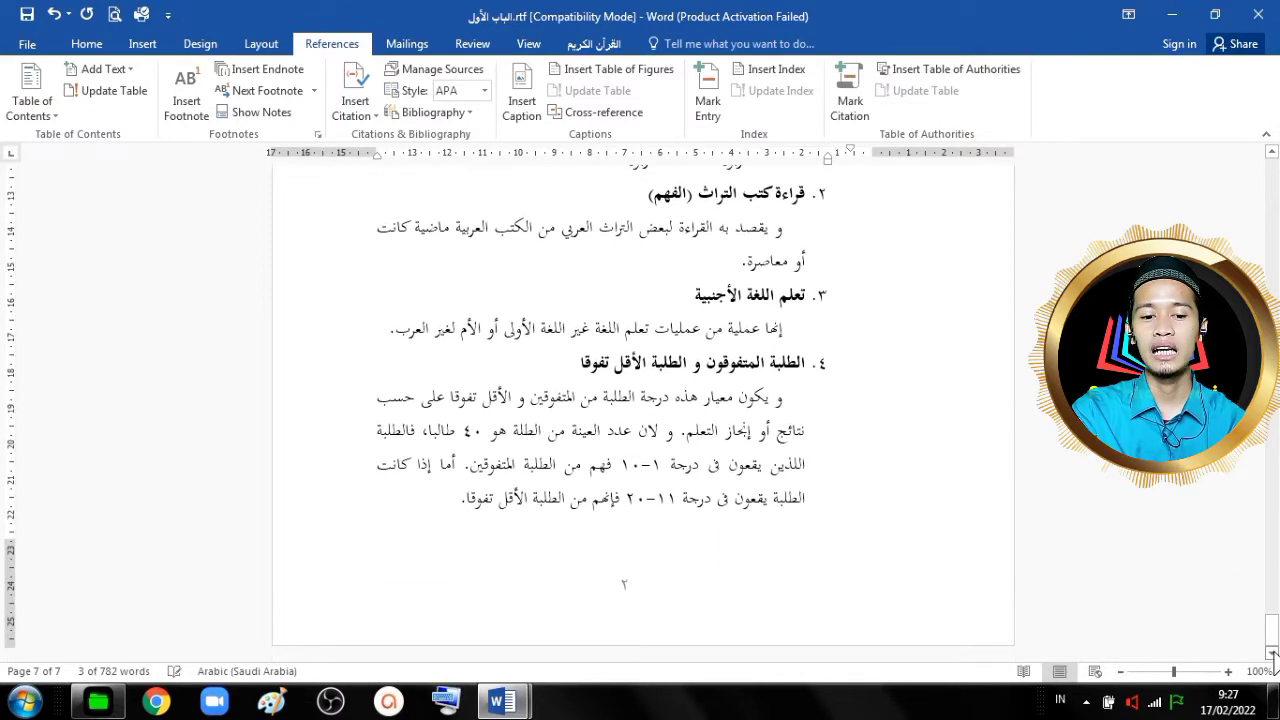
left_click(432, 515)
key("ctrl+Return")
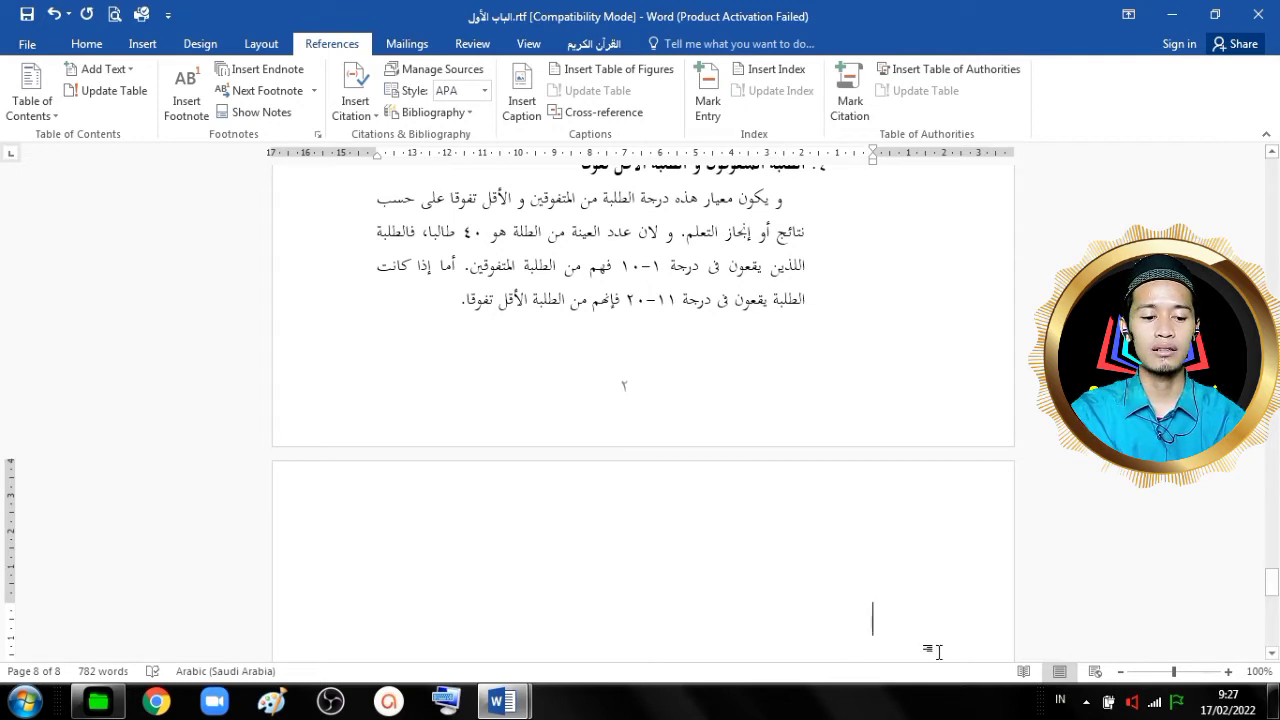
left_click(1062, 702)
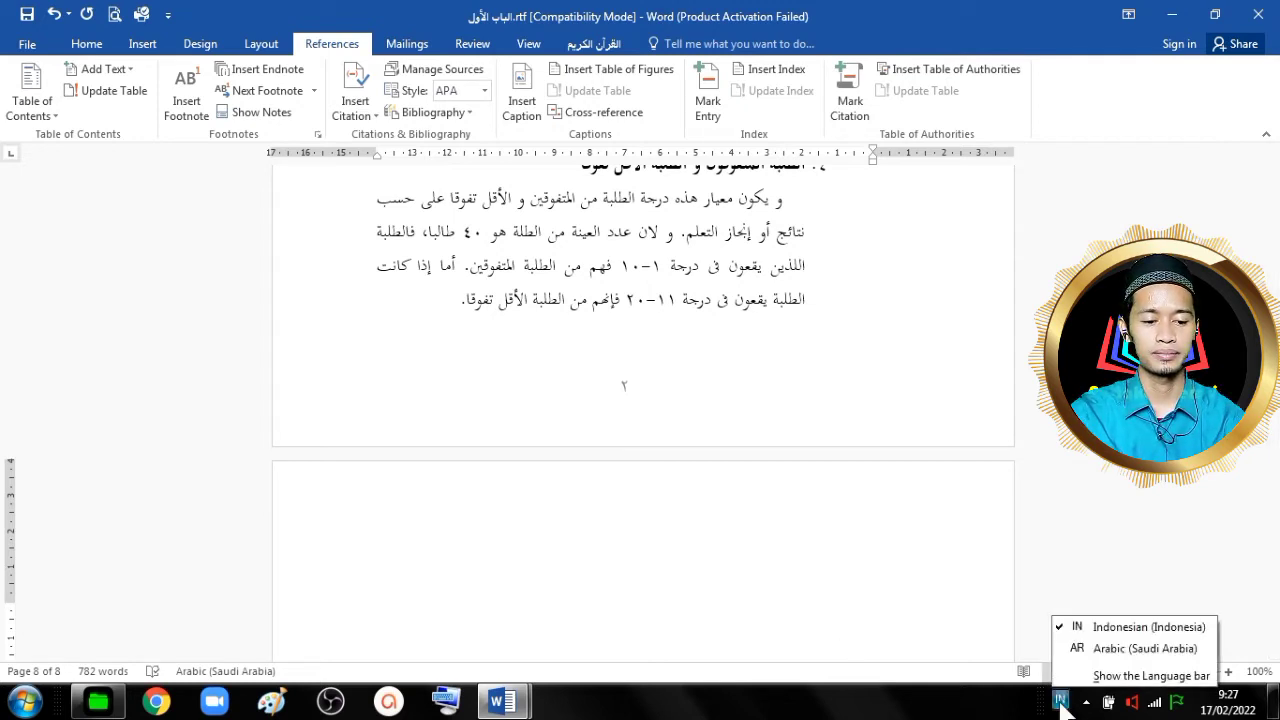
left_click(1077, 650)
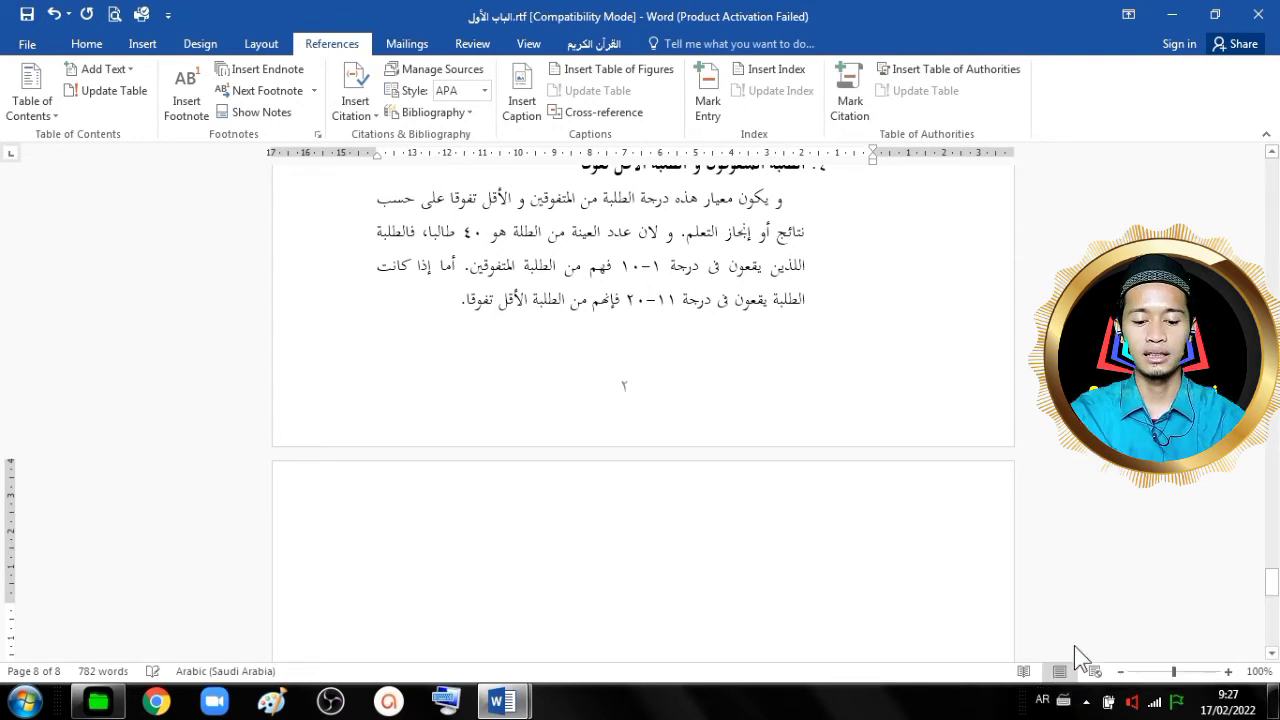
type("المراج")
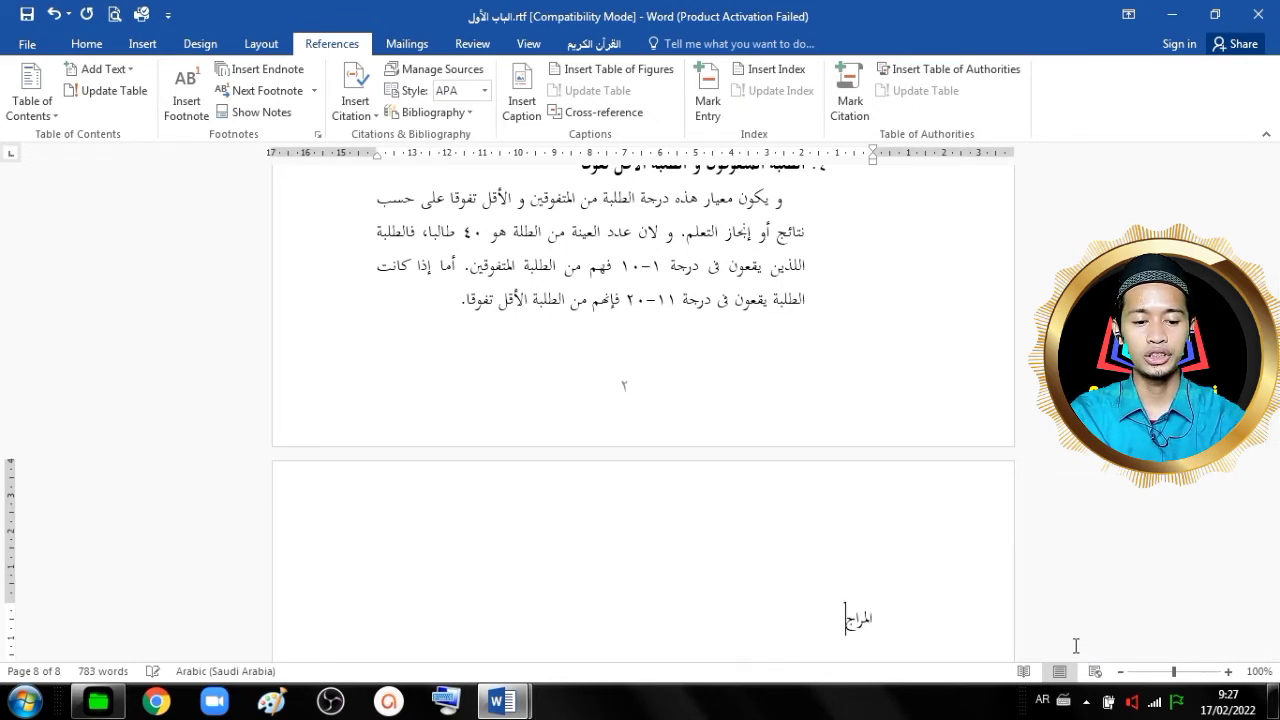
type("ع")
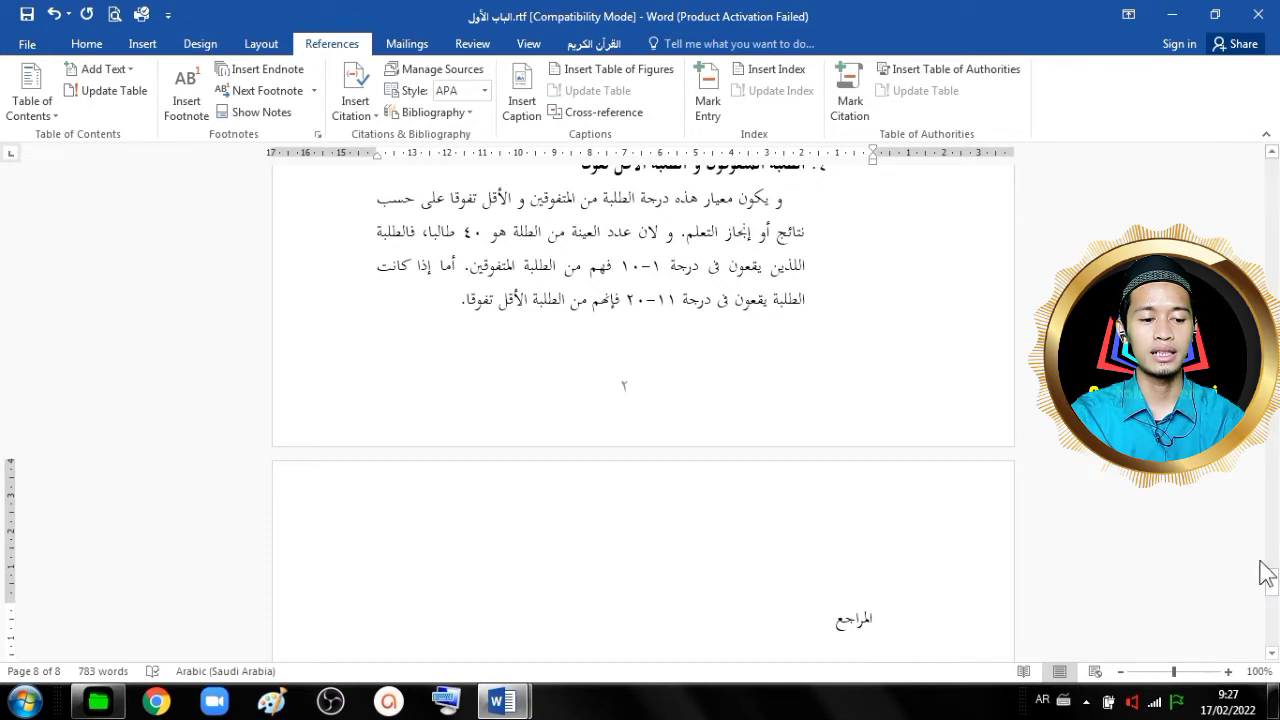
Make the المراجع heading on page 8 bold and centre it.
left_click_drag(1271, 580, 1272, 598)
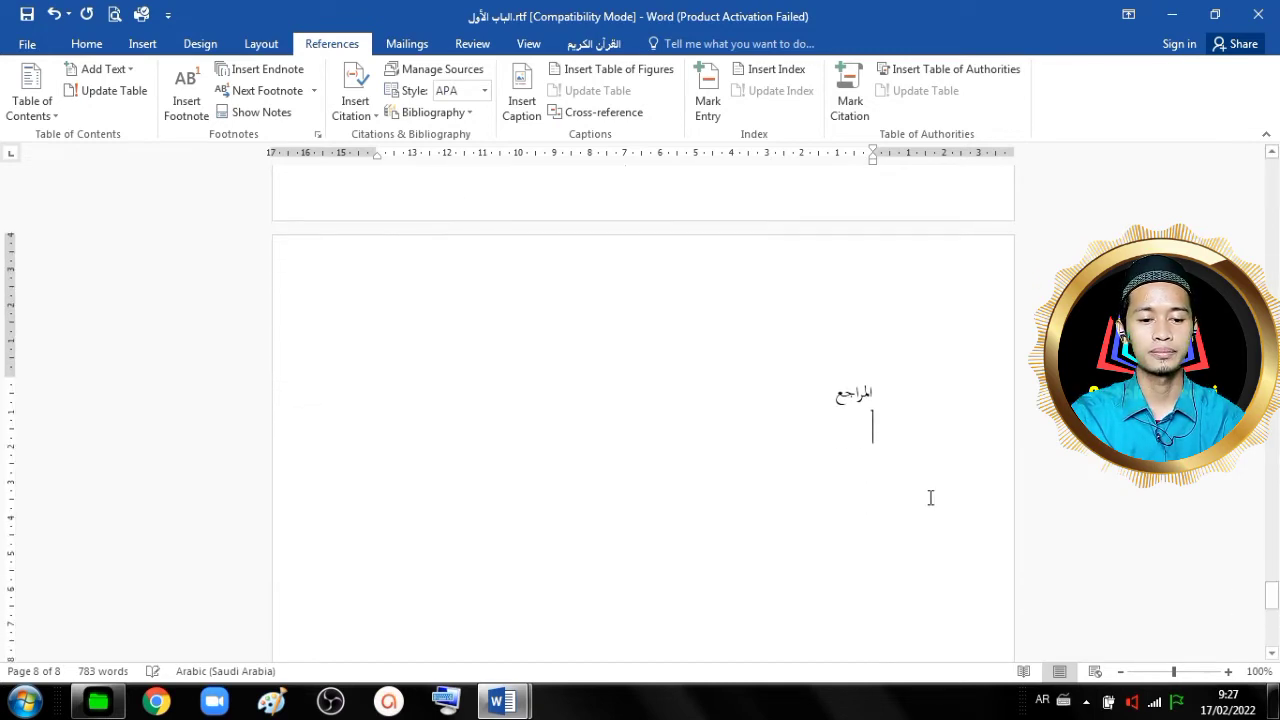
double_click(862, 393)
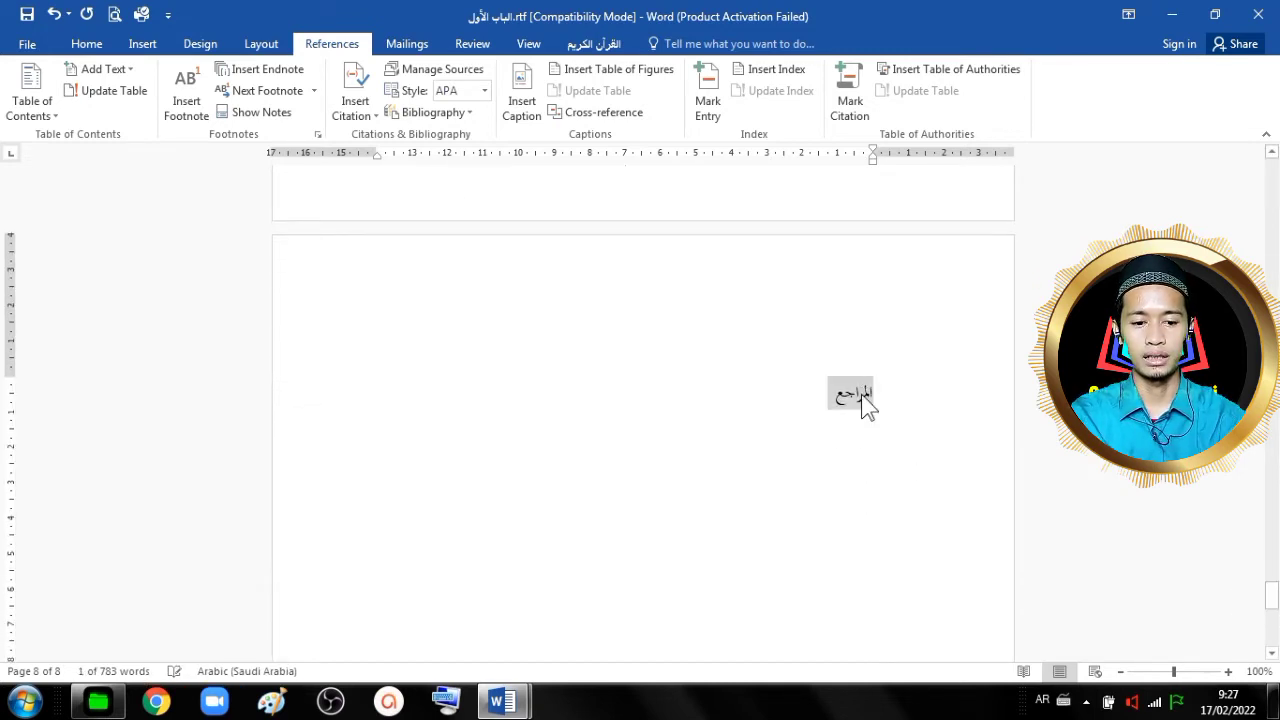
left_click(98, 44)
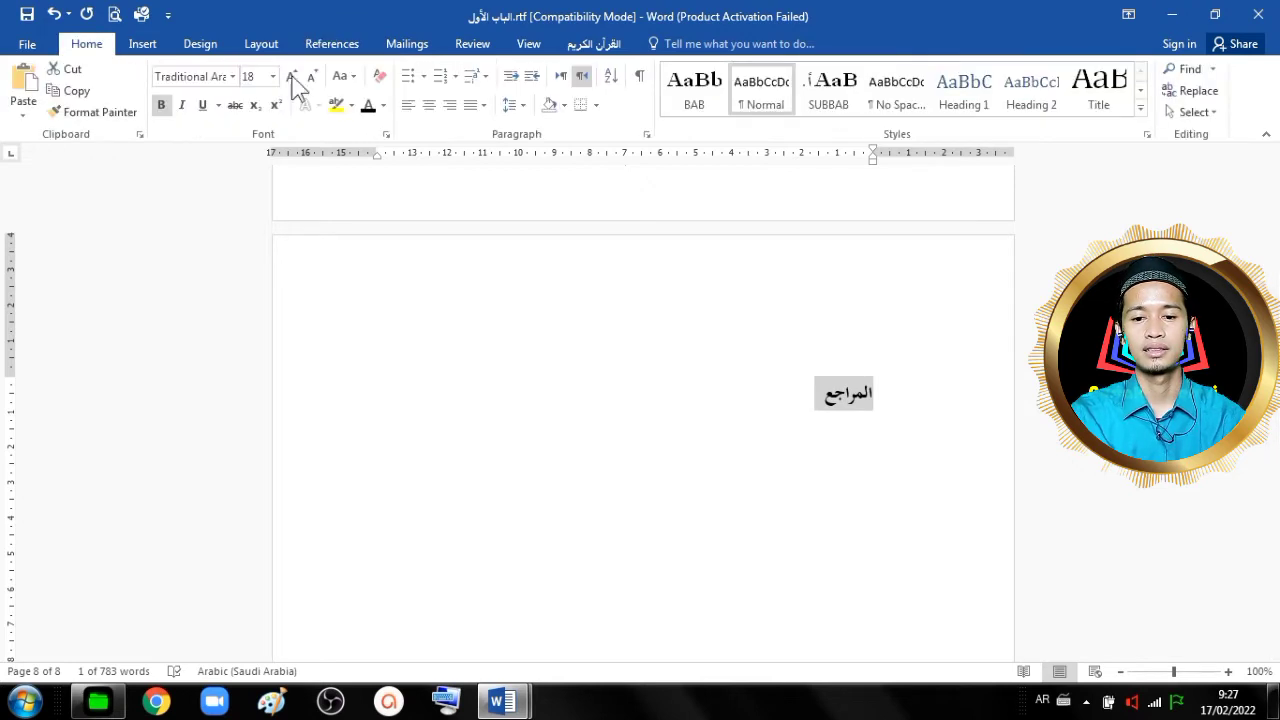
left_click(428, 104)
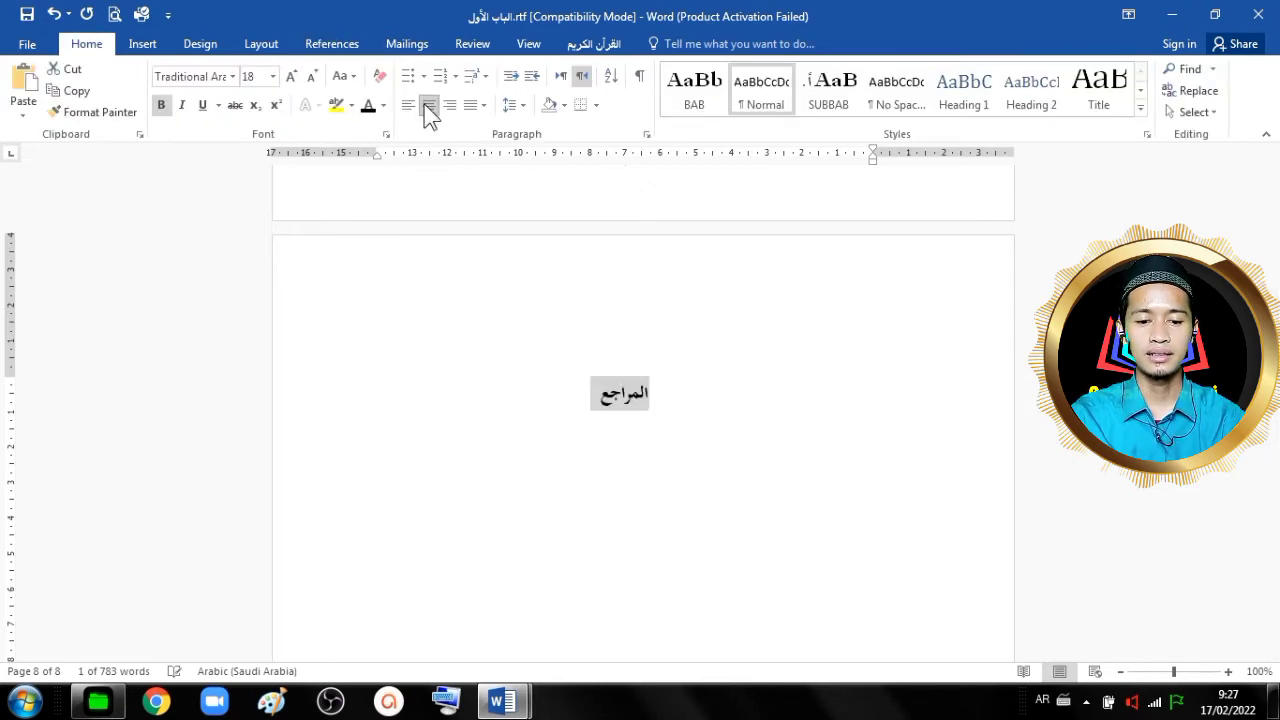
left_click(555, 418)
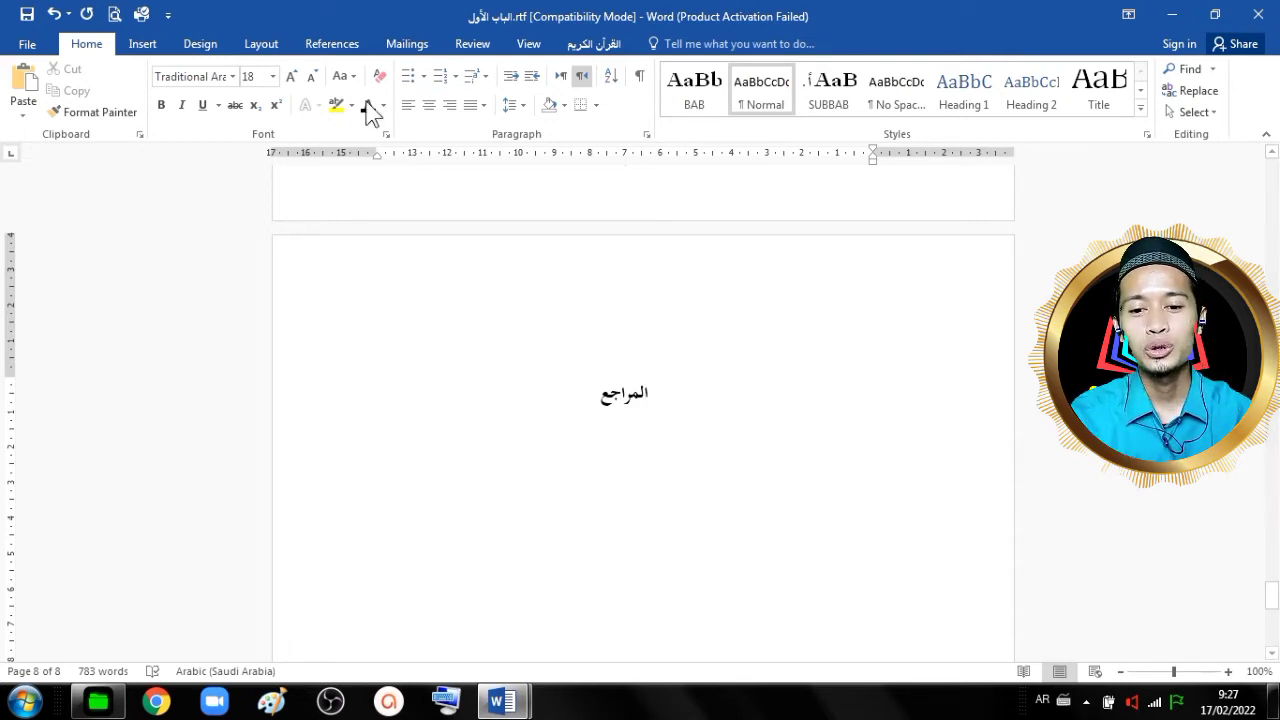
Insert a table of contents in the Automatic Table 1 format below the المراجع heading.
left_click(318, 50)
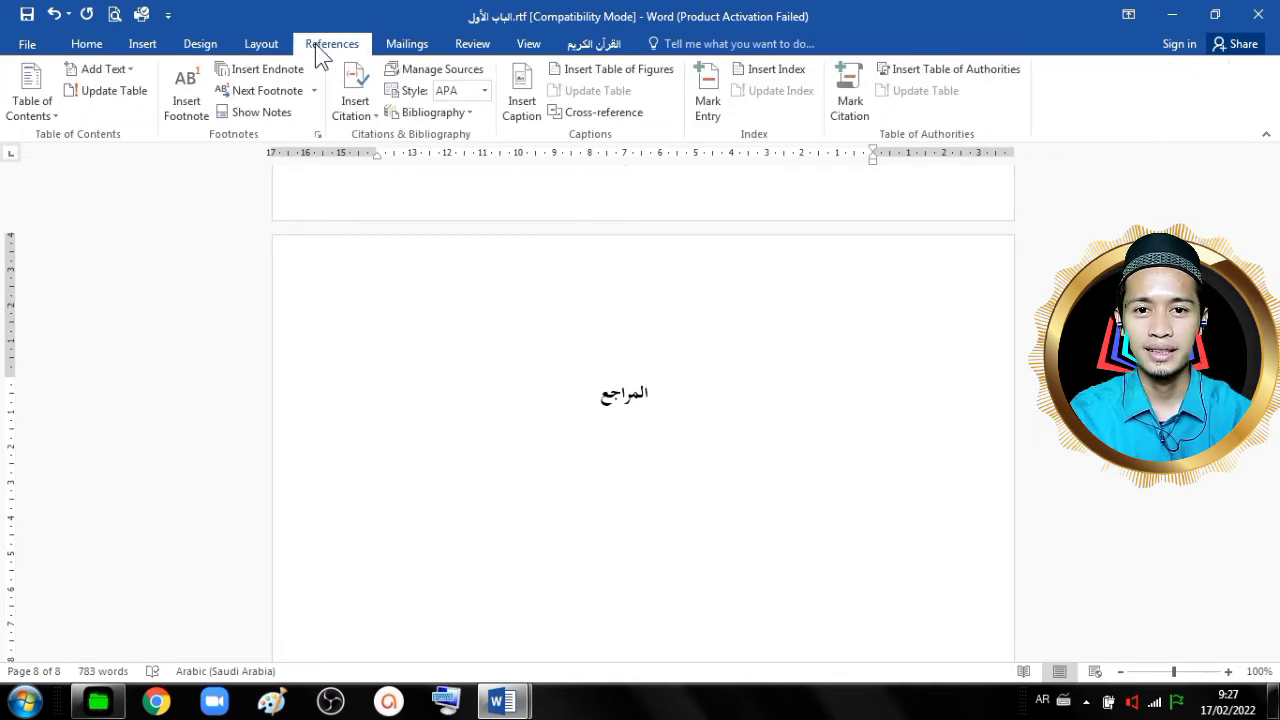
left_click(47, 127)
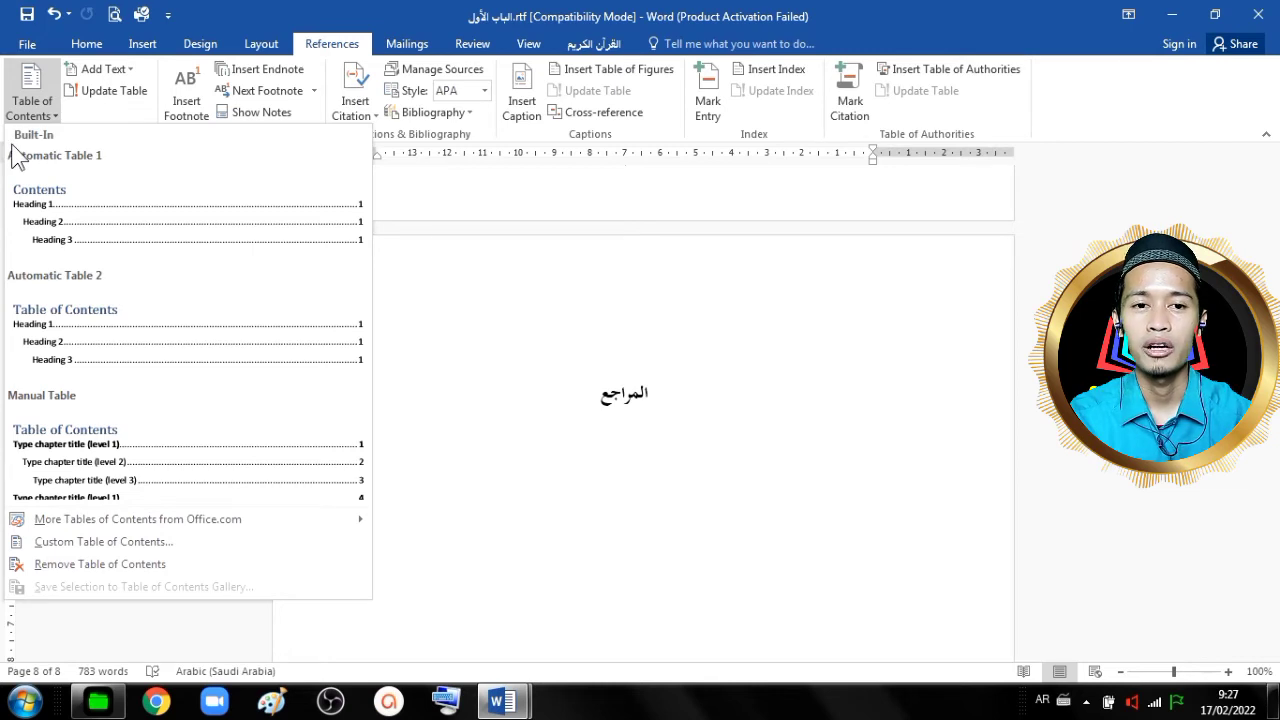
left_click(88, 197)
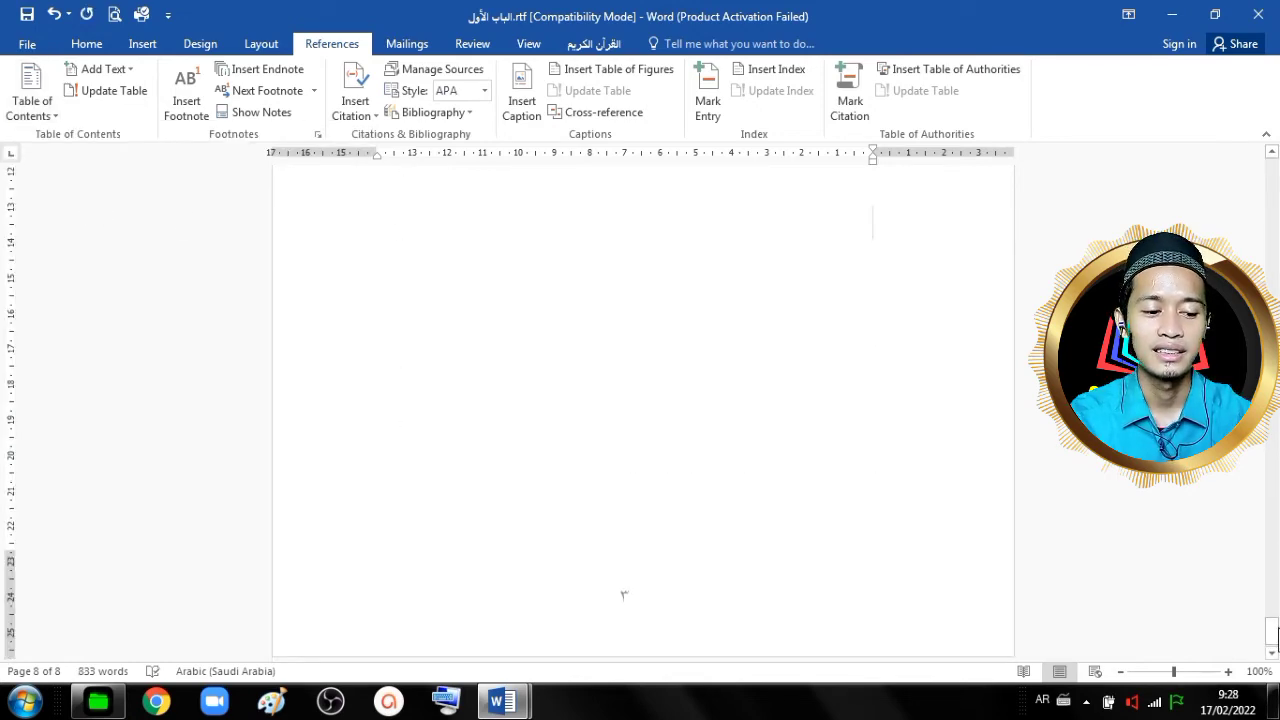
left_click_drag(1271, 626, 1276, 610)
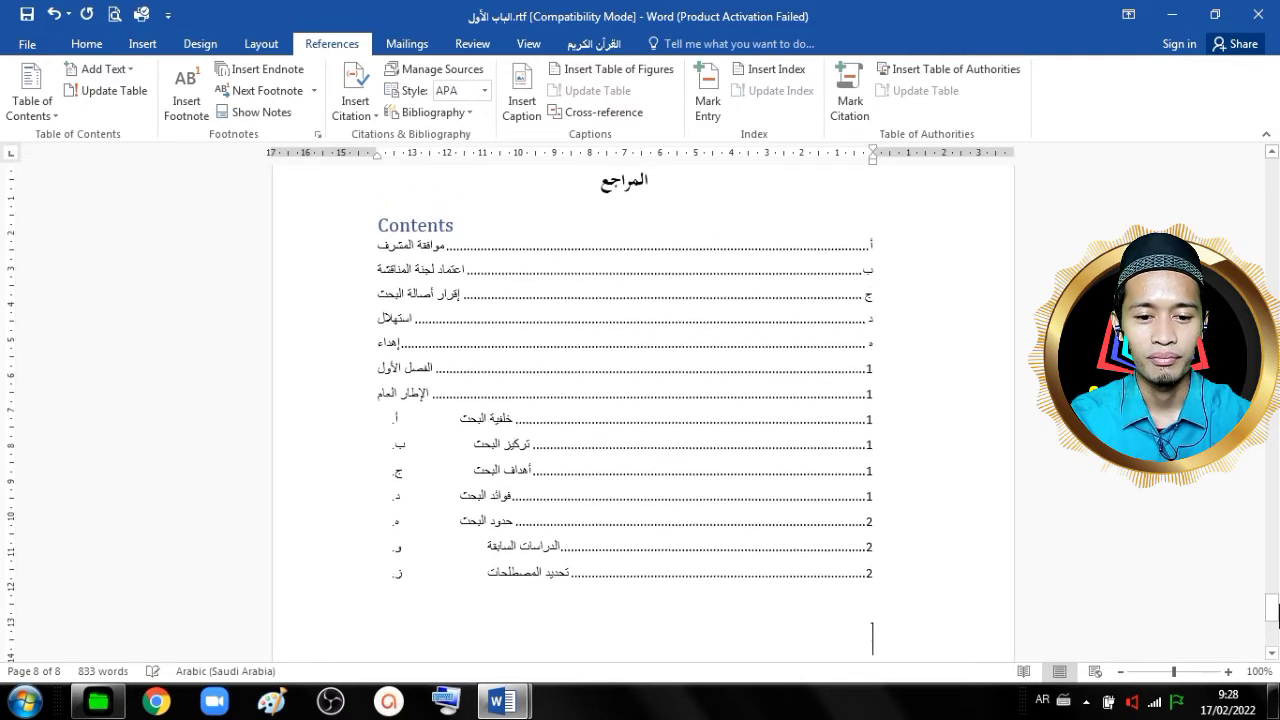
Delete the Contents title above the table of contents and select all of the table's entries.
double_click(408, 226)
key("Delete")
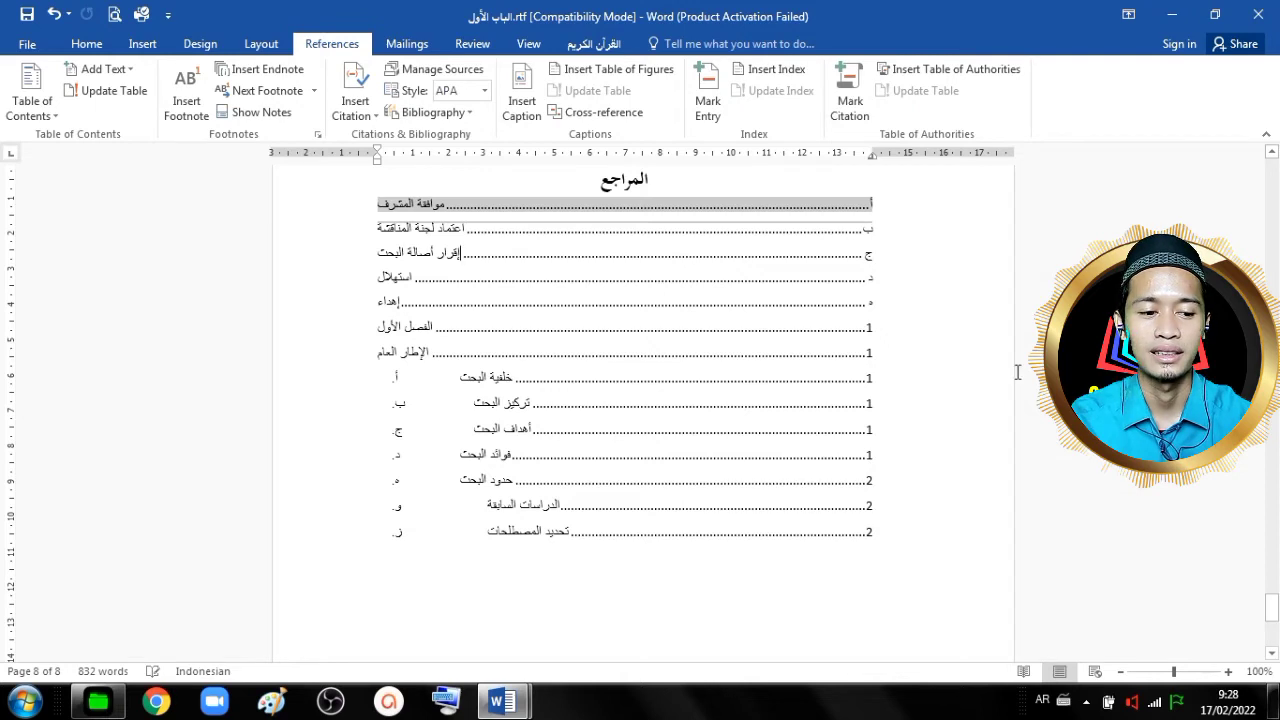
left_click_drag(1271, 609, 1271, 603)
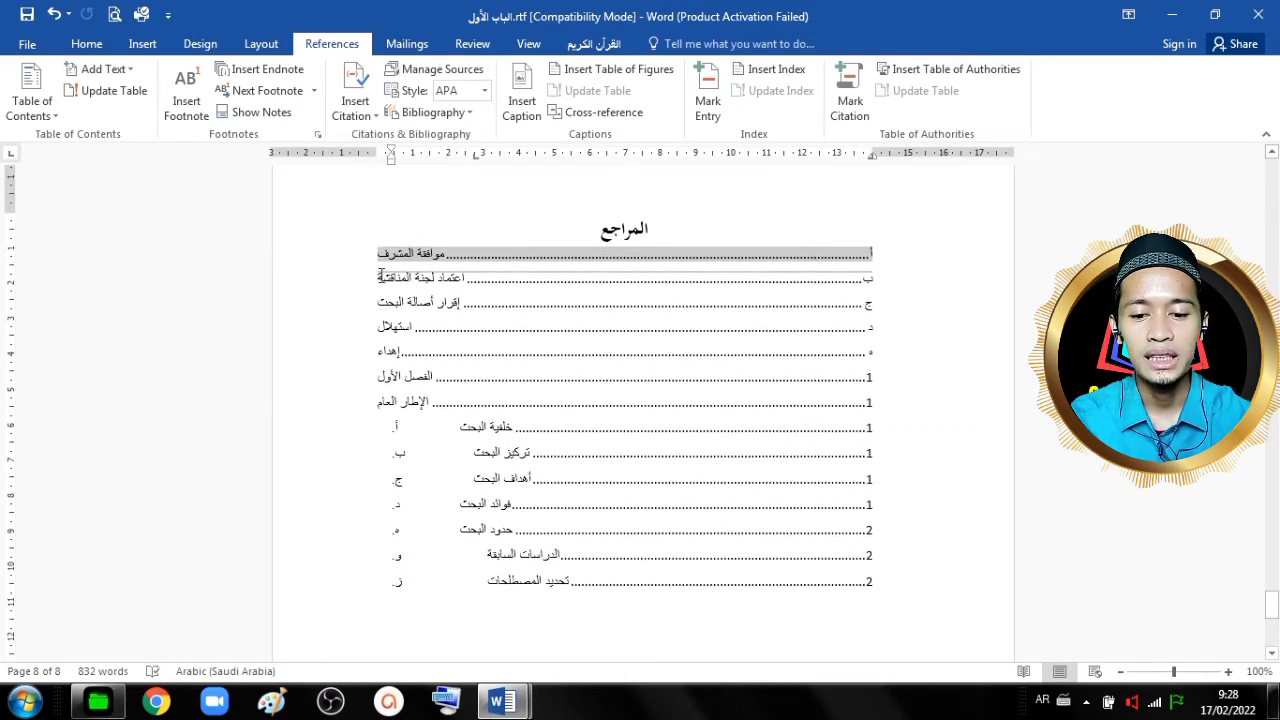
left_click_drag(415, 262, 1093, 596)
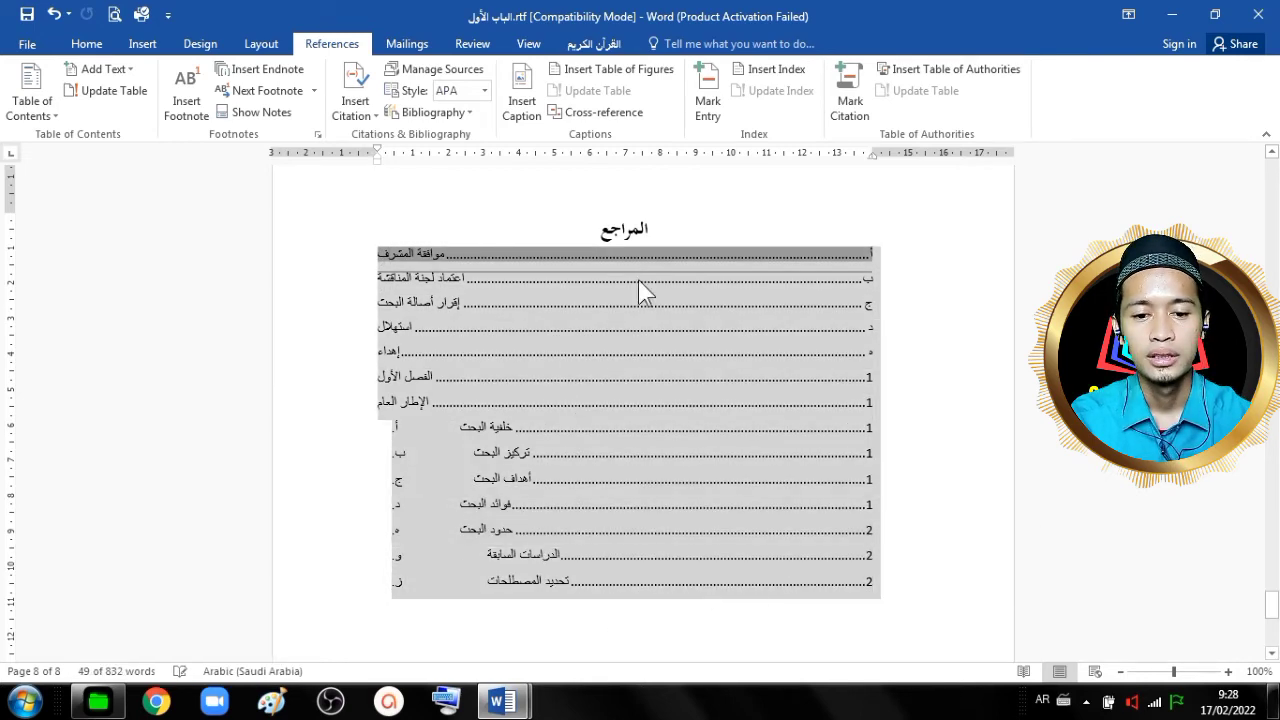
left_click(92, 46)
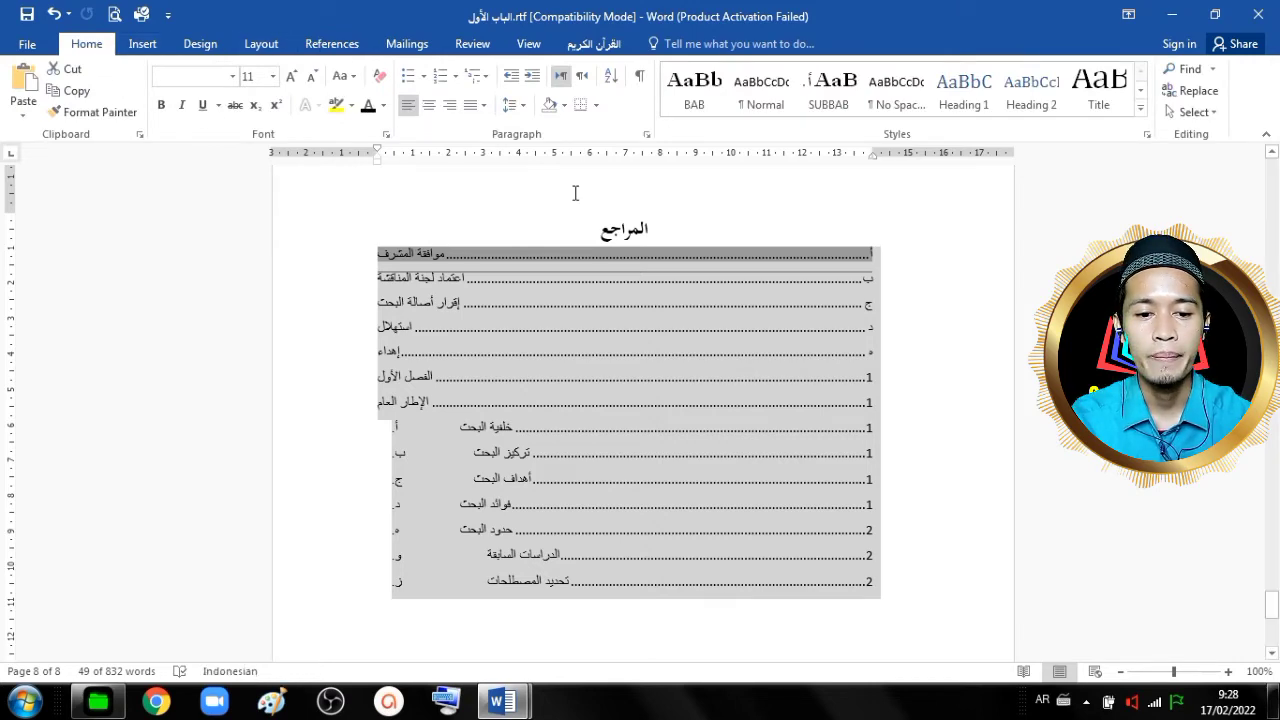
left_click(647, 135)
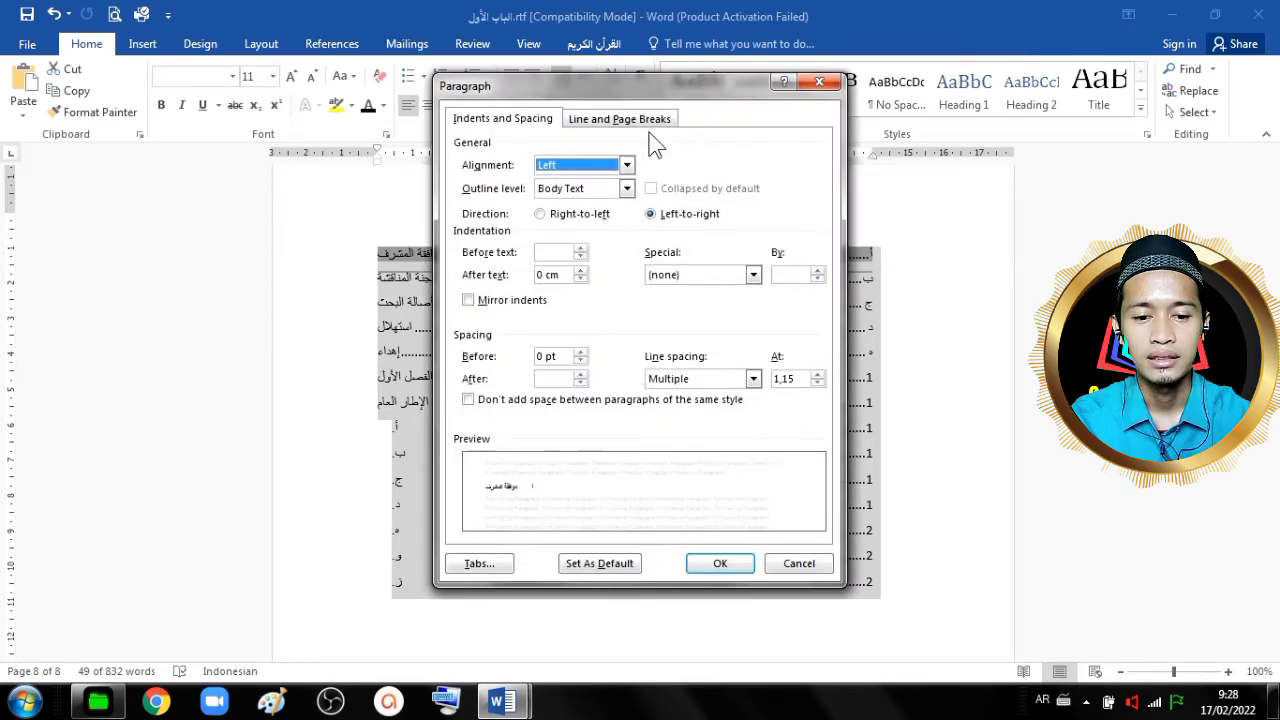
left_click(818, 82)
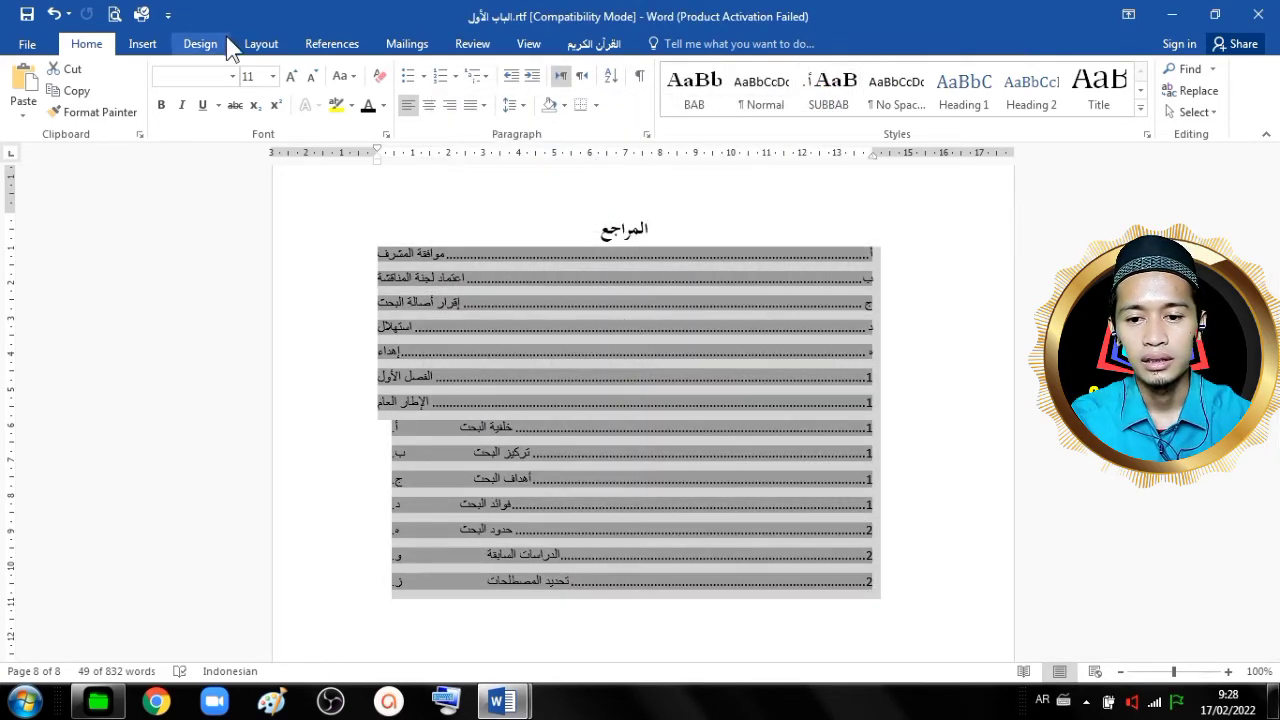
left_click(262, 45)
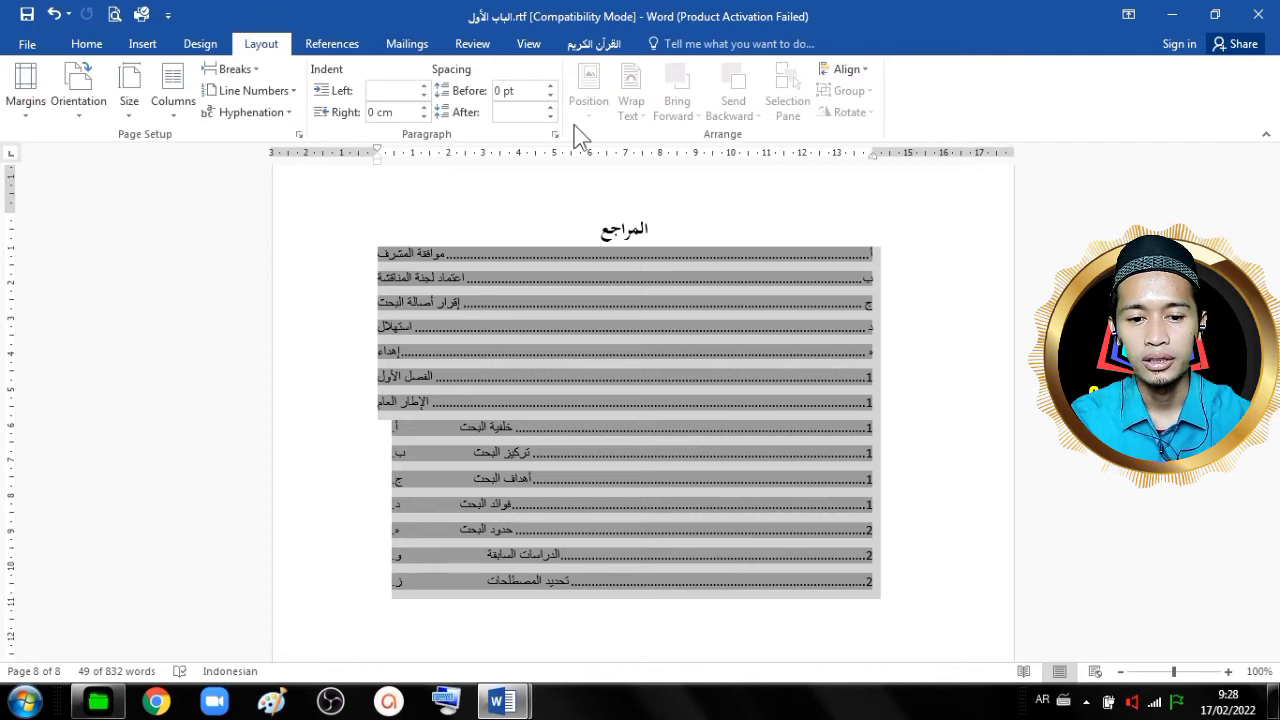
Set the selected table of contents entries to single line spacing with 0 pt spacing after each paragraph.
right_click(557, 272)
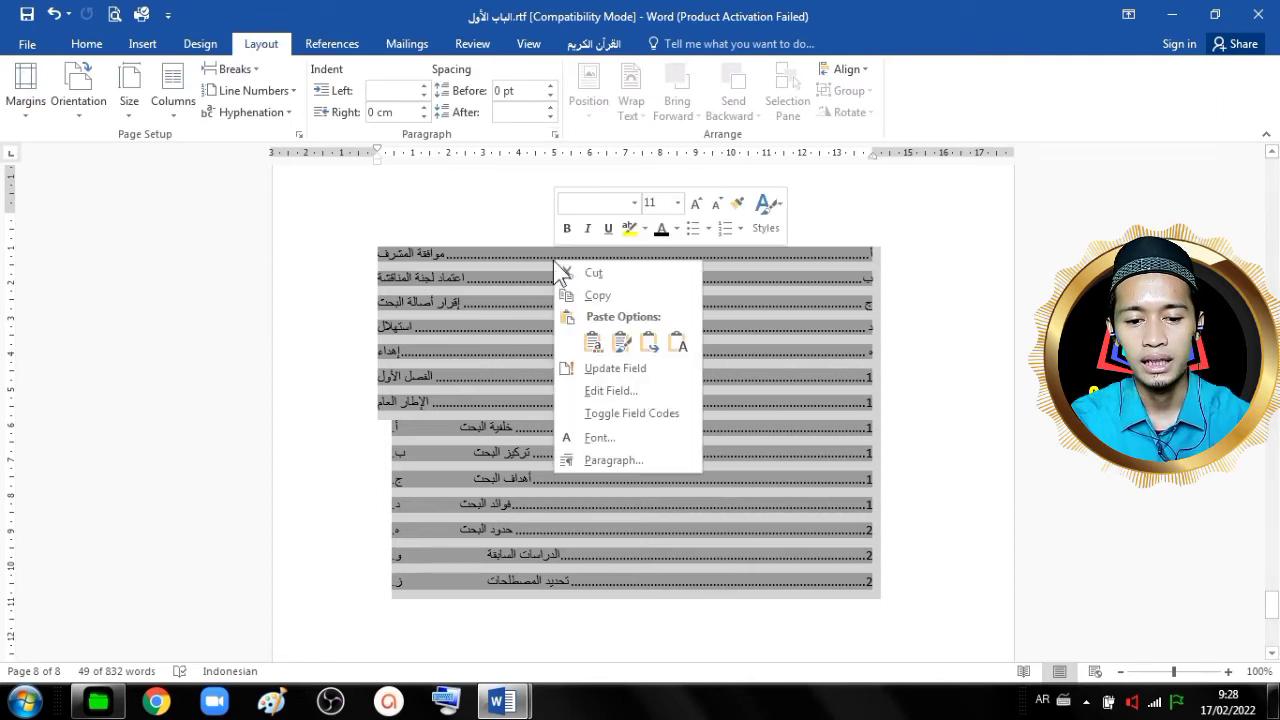
left_click(594, 461)
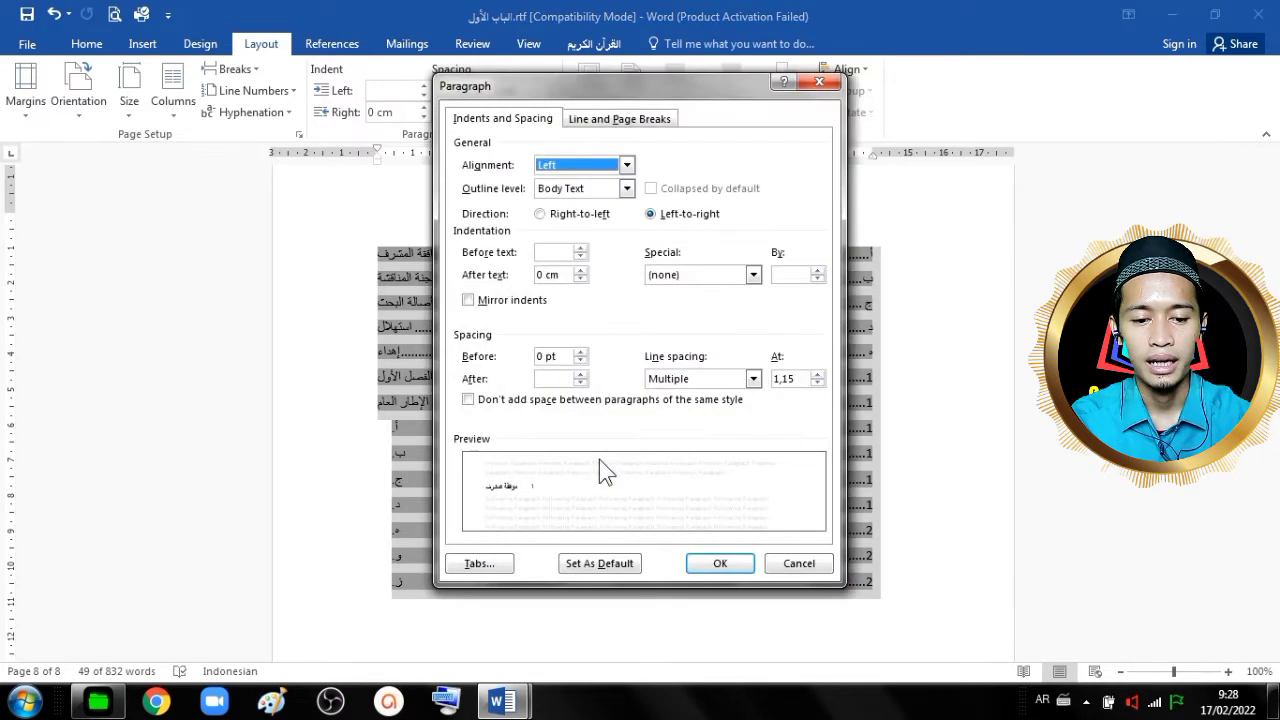
left_click(753, 379)
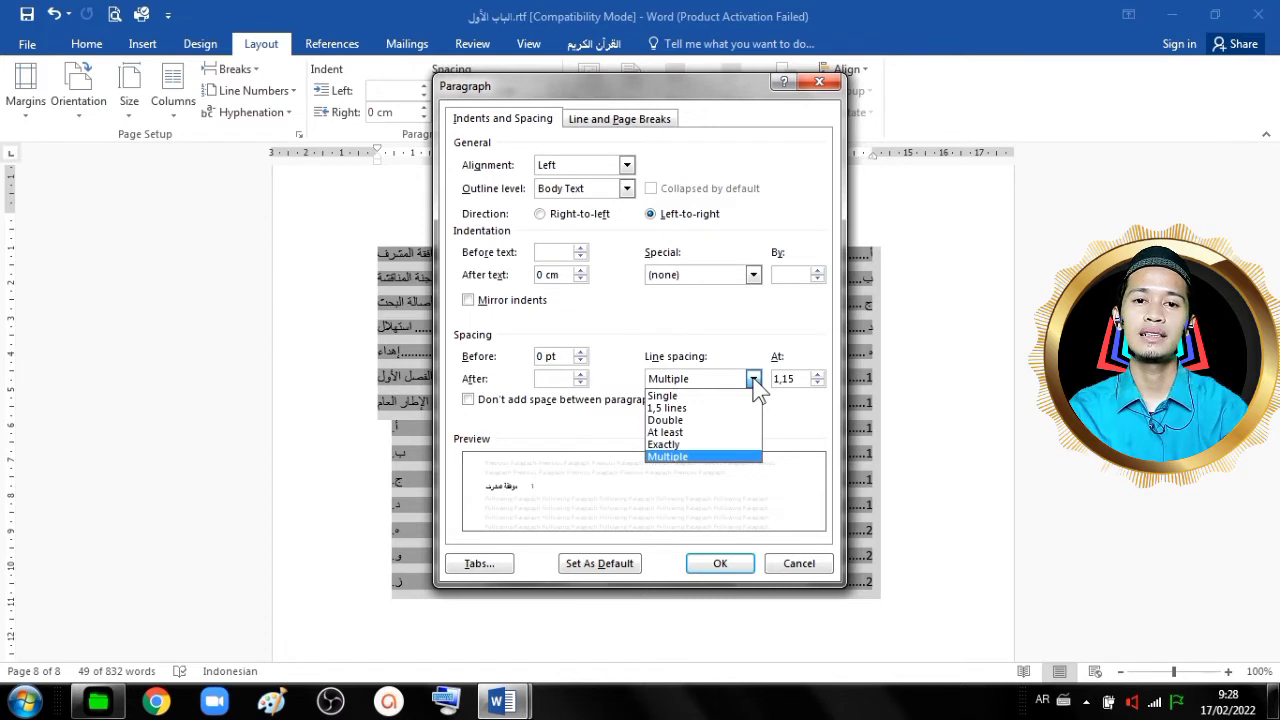
left_click(732, 395)
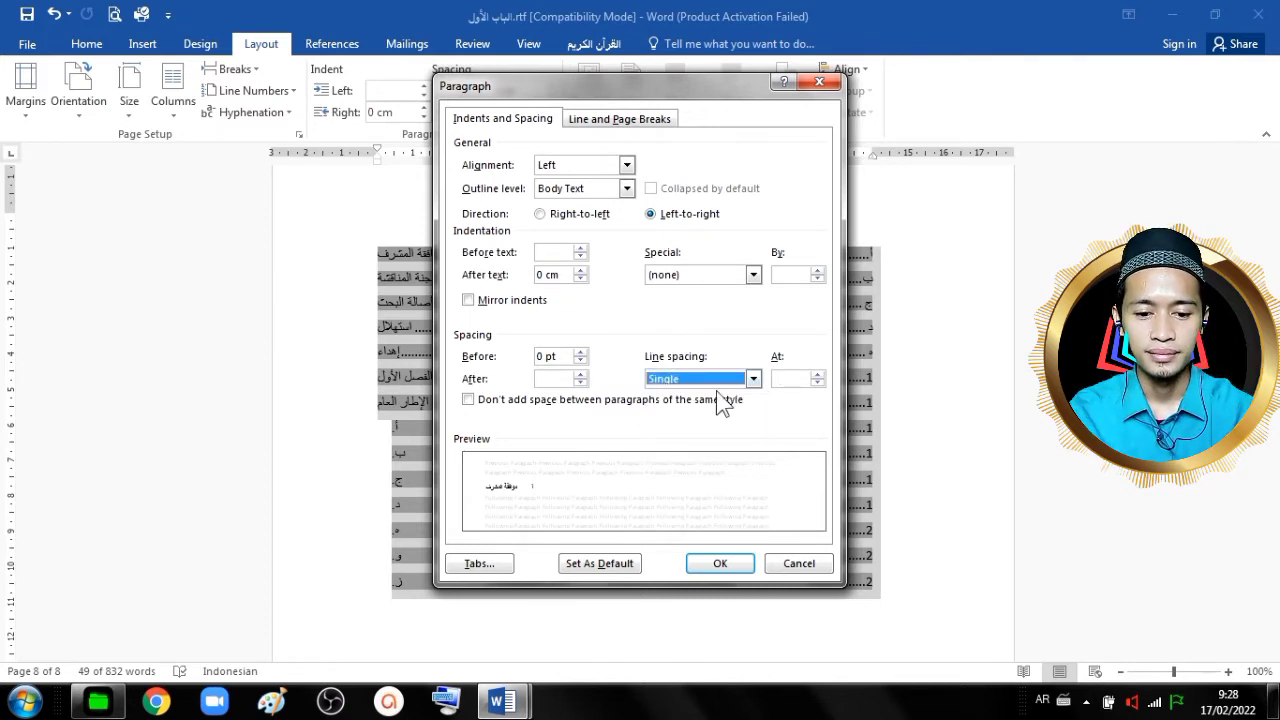
left_click(581, 382)
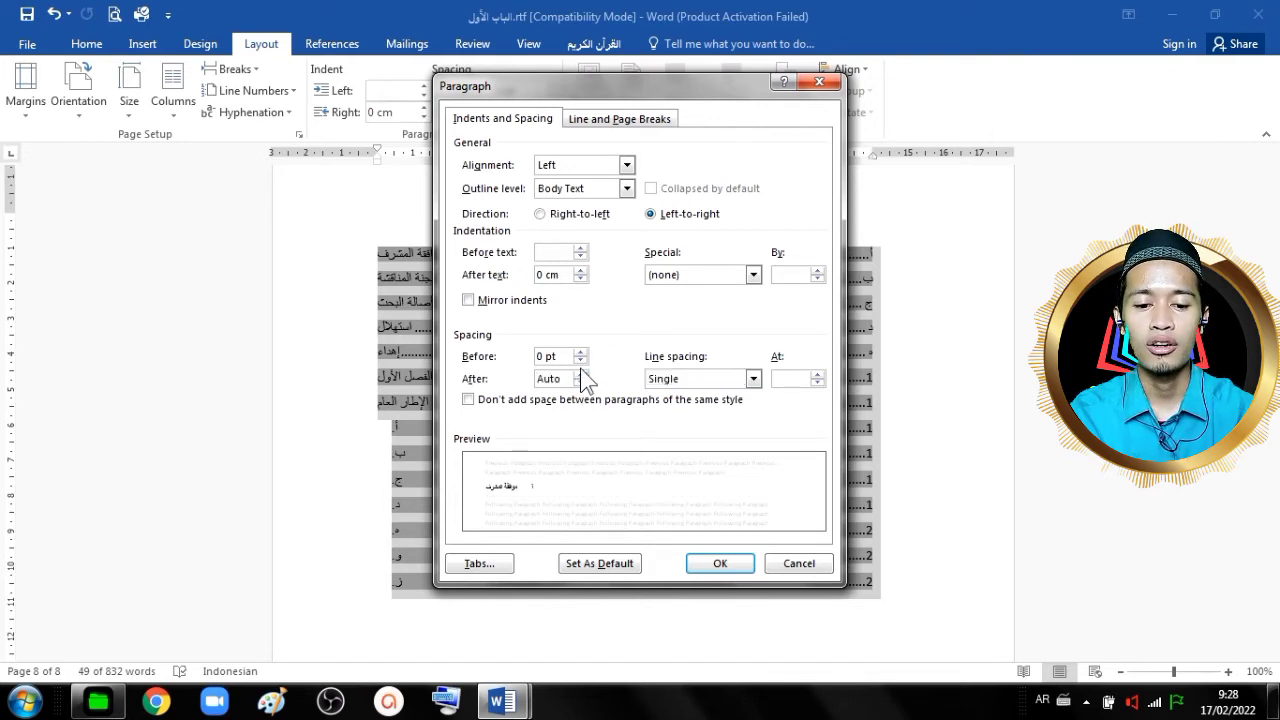
left_click(580, 373)
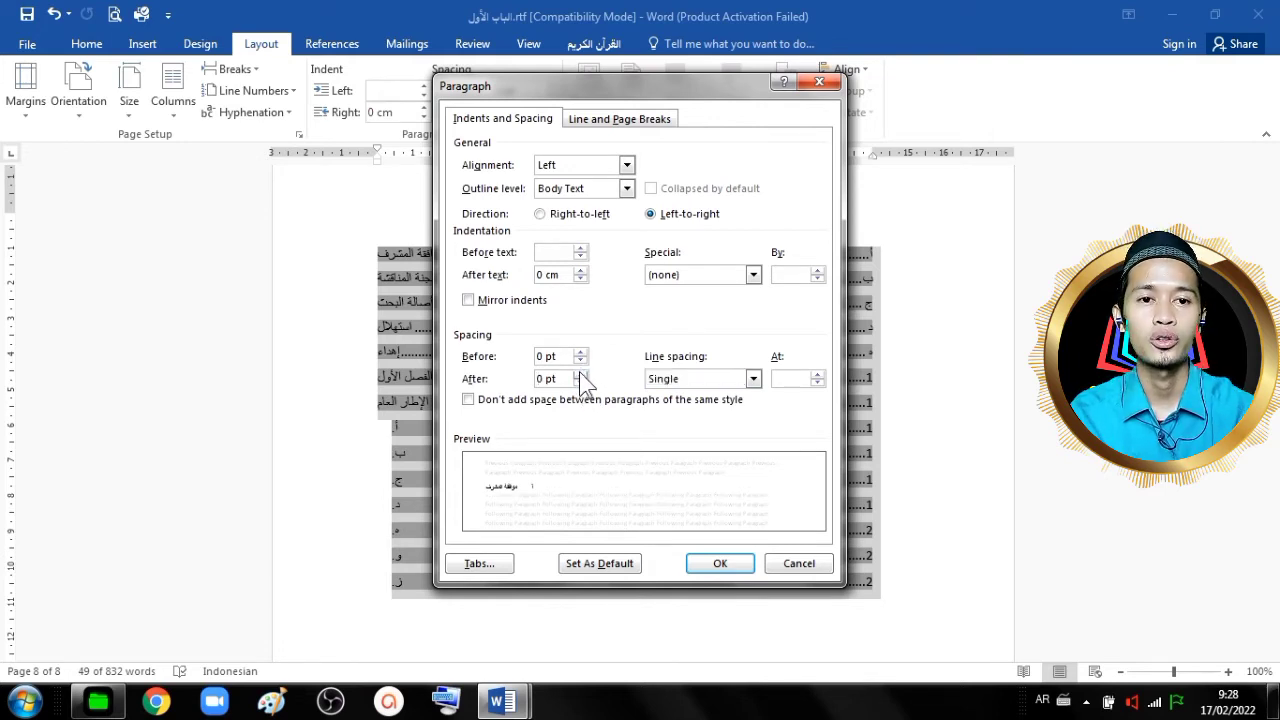
left_click(717, 565)
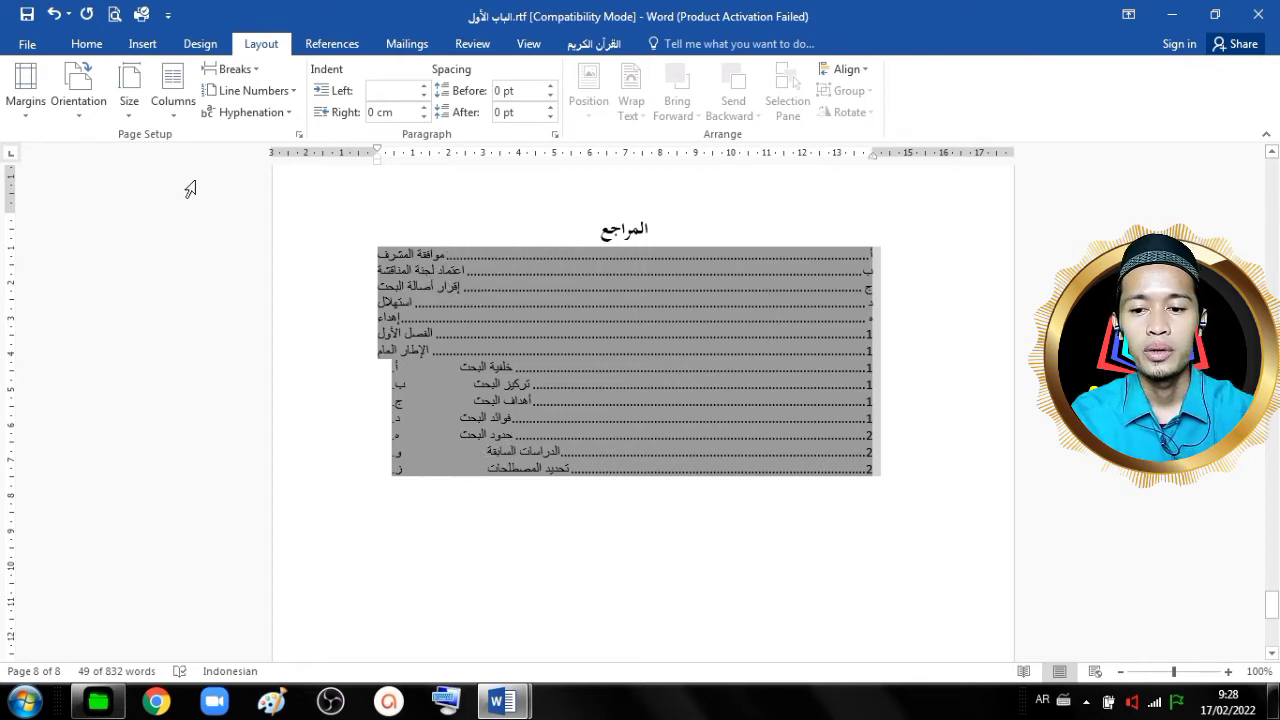
Format the selected table of contents entries in Traditional Arabic, size 18, with right-to-left text direction.
left_click(96, 44)
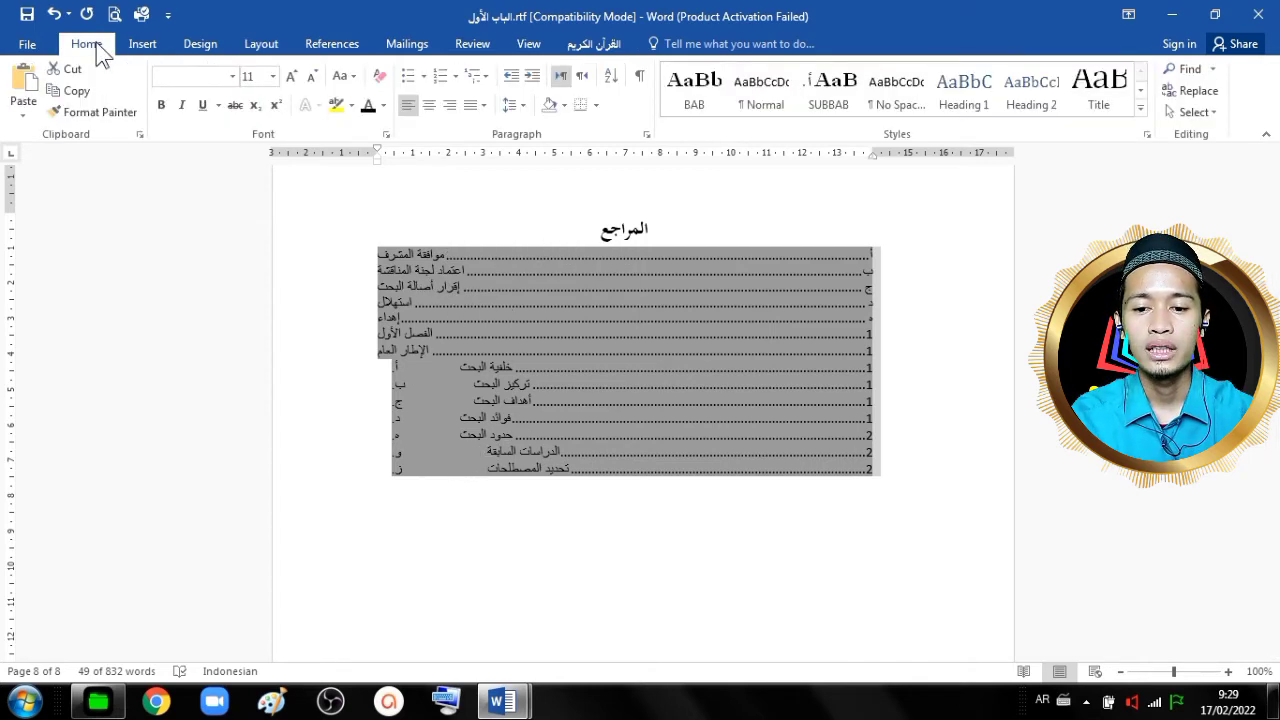
left_click(232, 76)
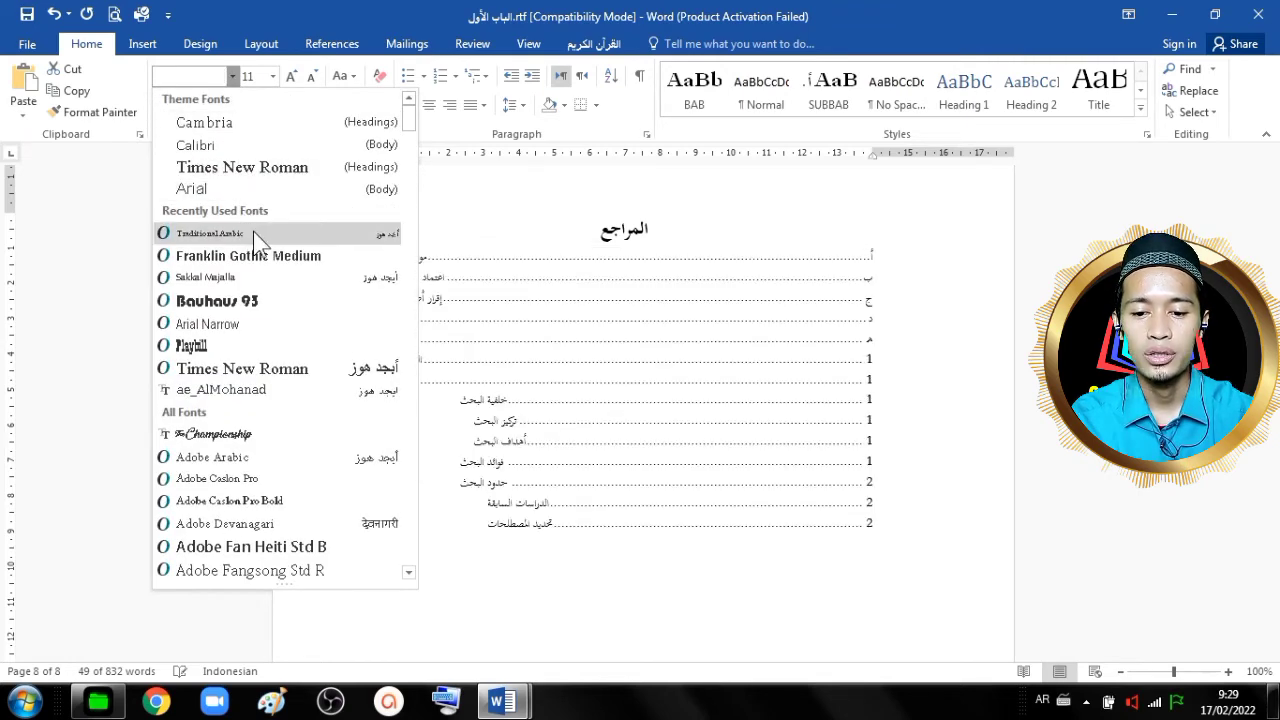
left_click(253, 231)
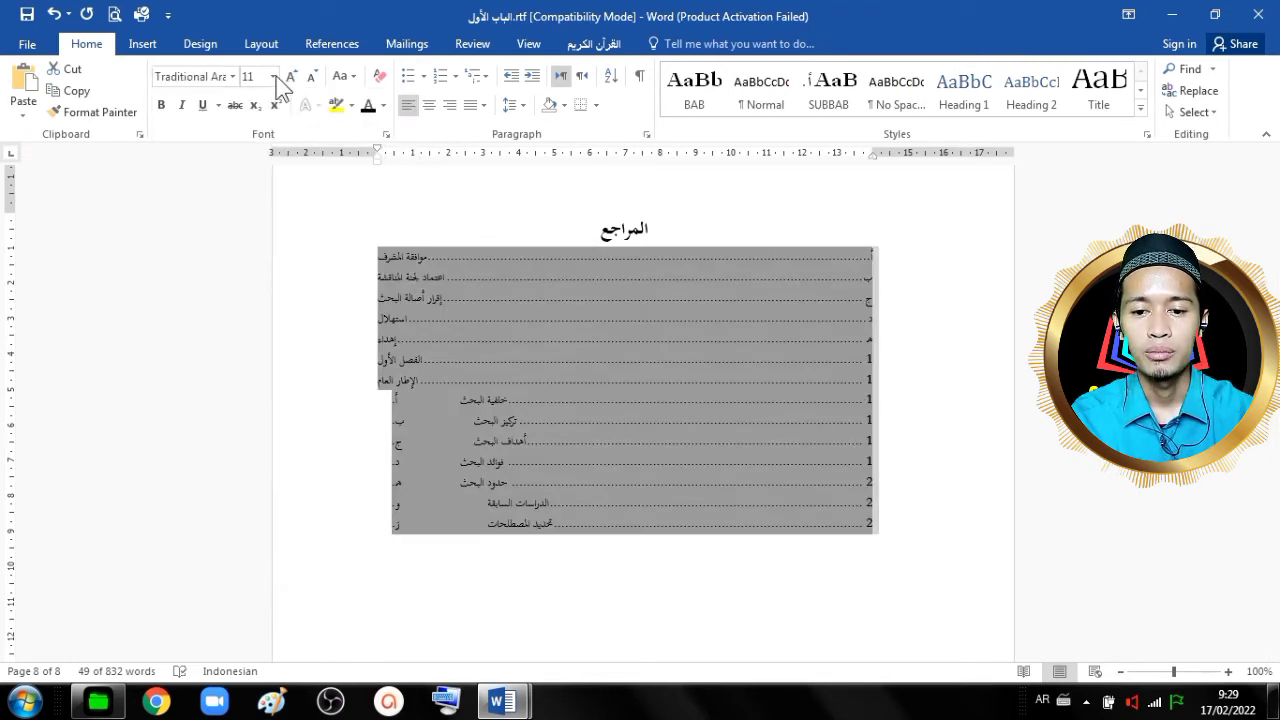
left_click(273, 76)
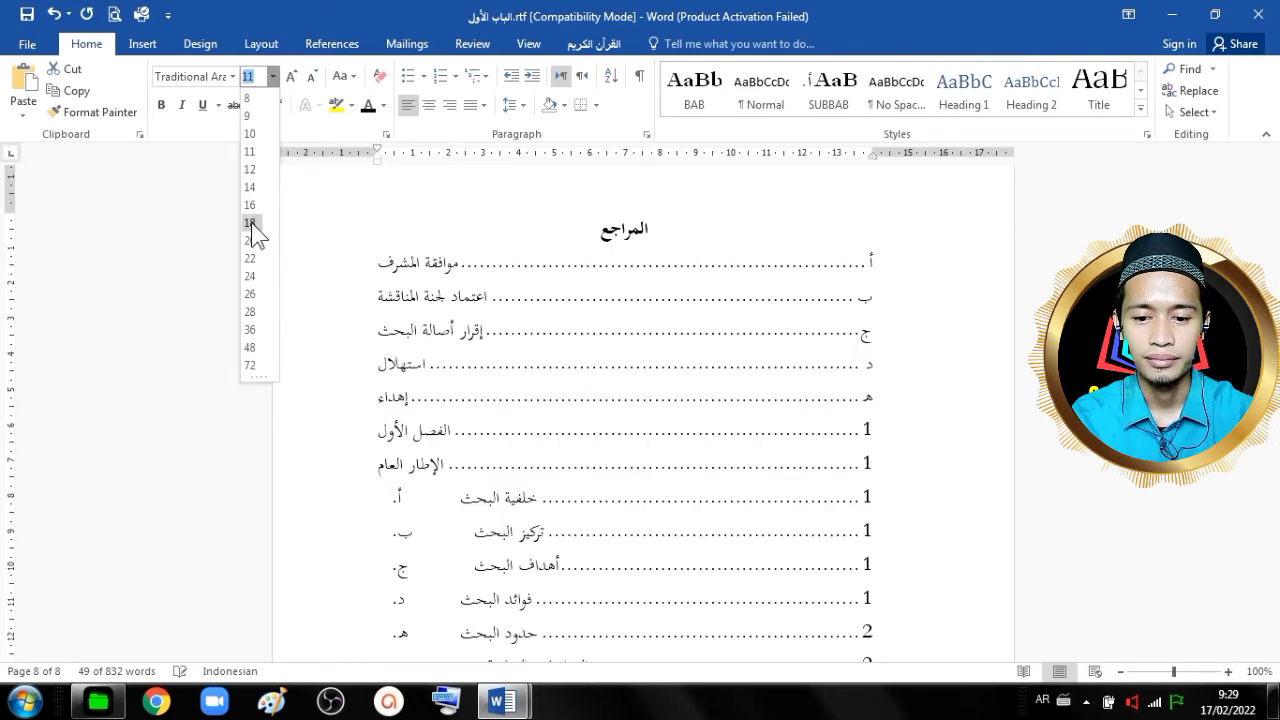
left_click(252, 228)
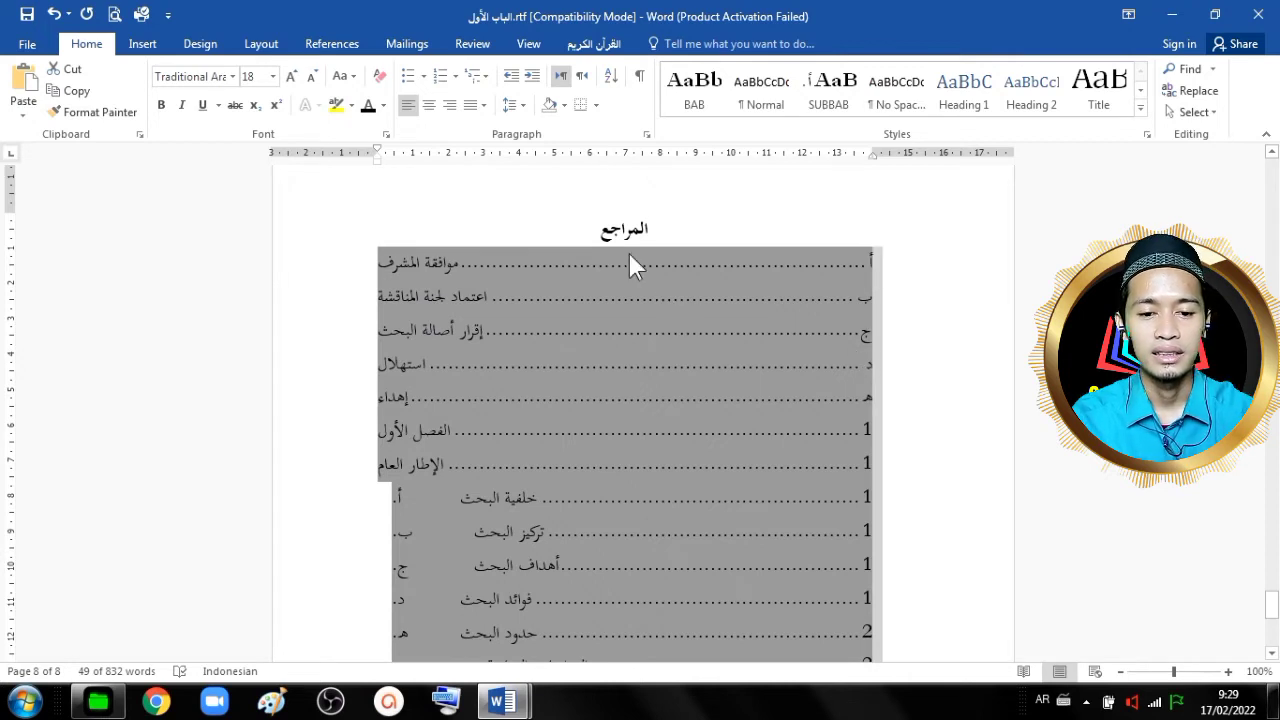
left_click(582, 77)
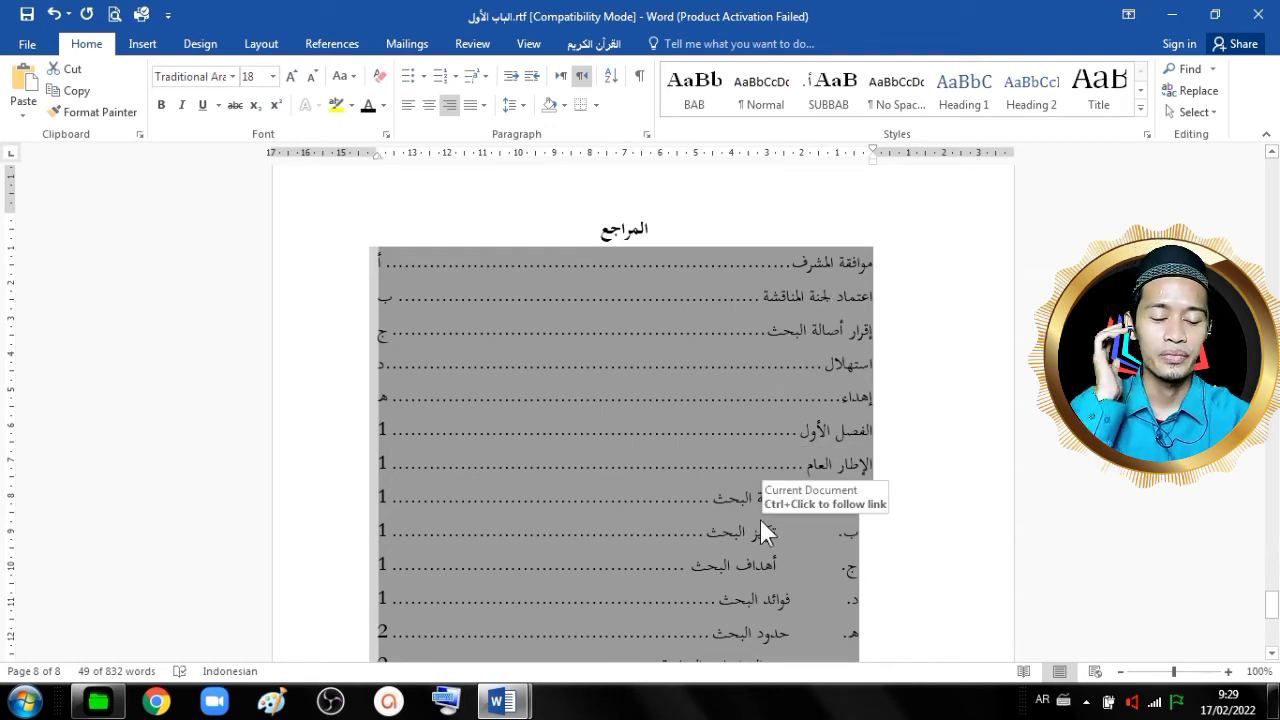
Update the table of contents with the option that refreshes page numbers only.
mouse_move(1276, 605)
left_mouse_down()
mouse_move(1276, 616)
mouse_move(1276, 604)
left_mouse_up()
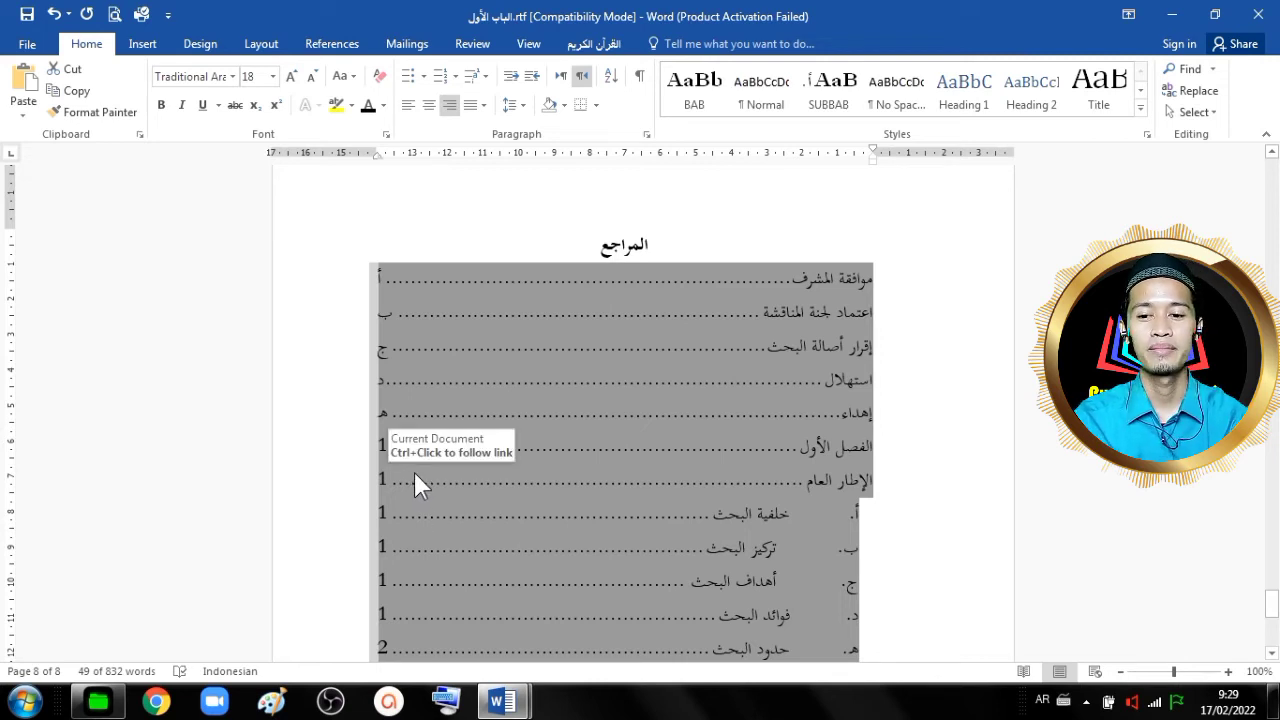
left_click(328, 44)
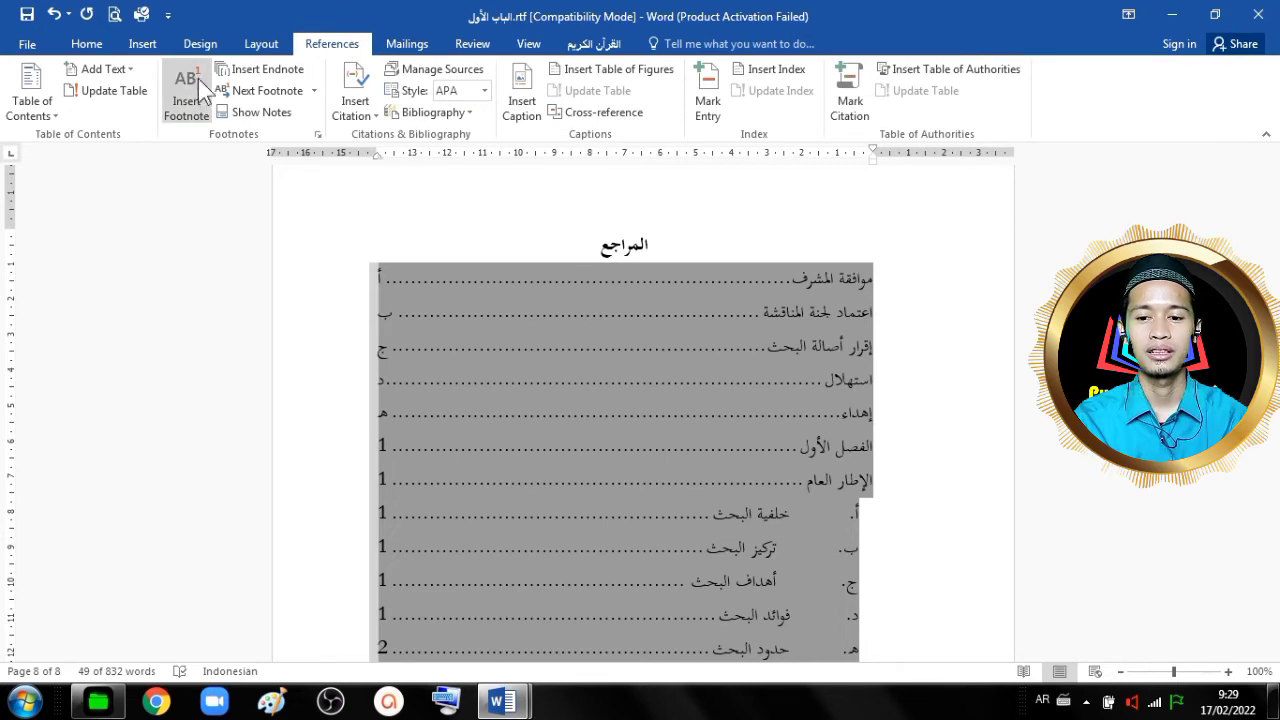
left_click(117, 92)
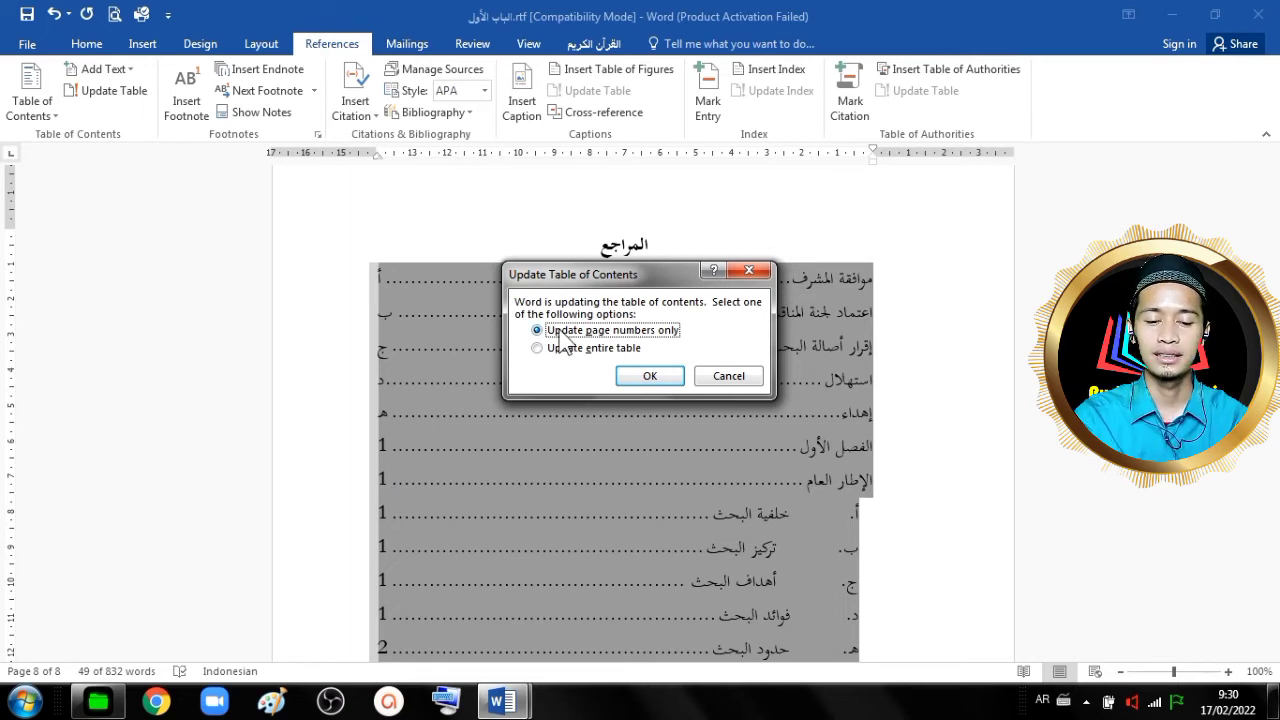
left_click(648, 376)
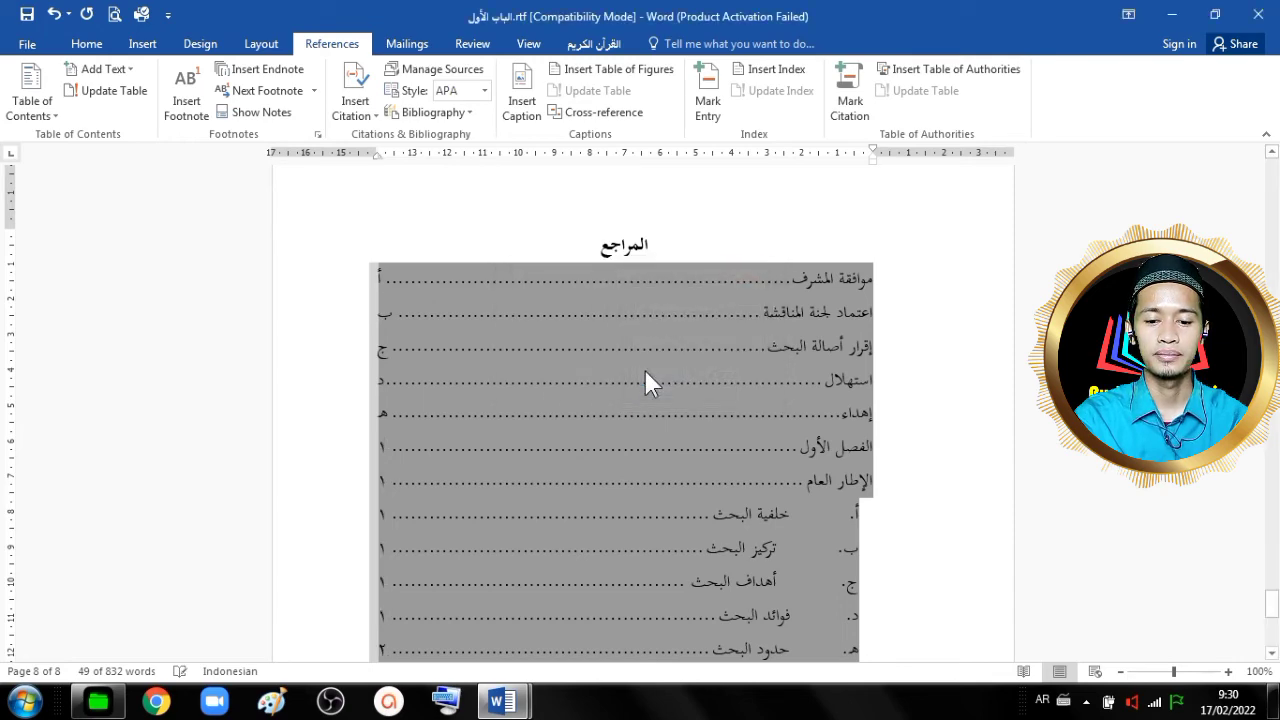
left_click(630, 486)
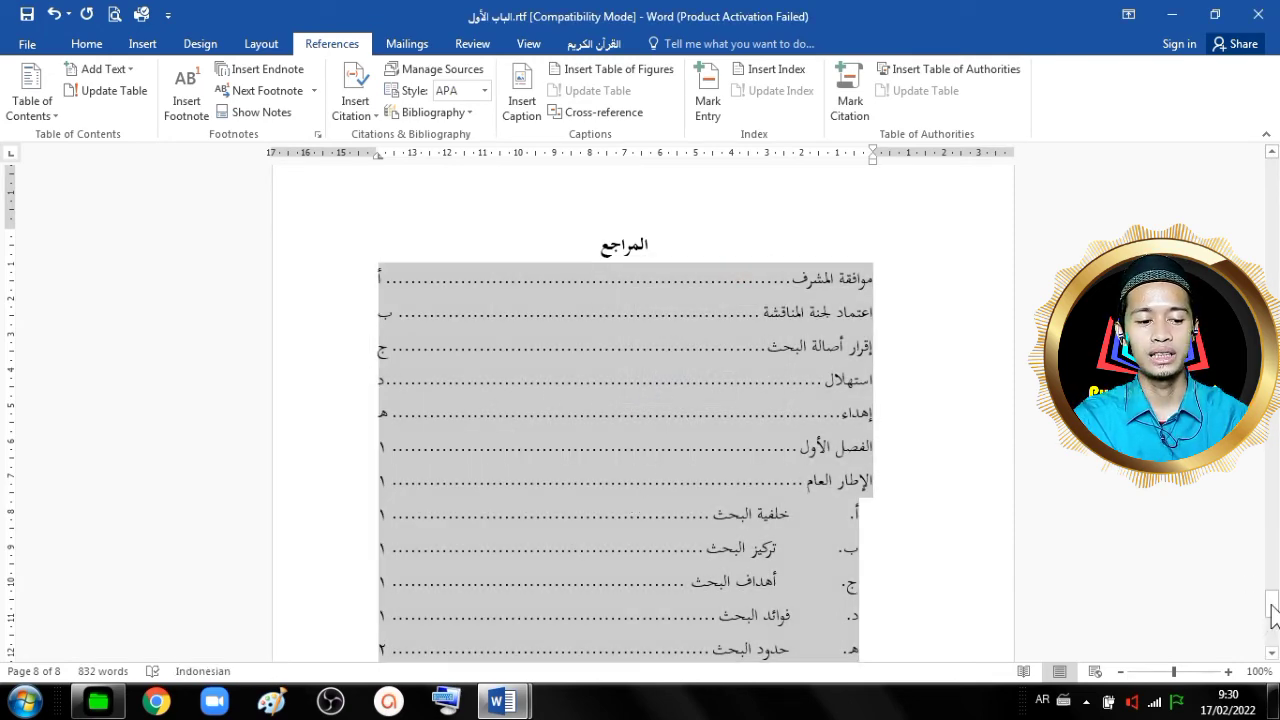
Move the tab stop after the letter in the خلفية البحث entry to about 1 cm to narrow the gap in the lettered entries.
left_click_drag(1272, 606, 1272, 601)
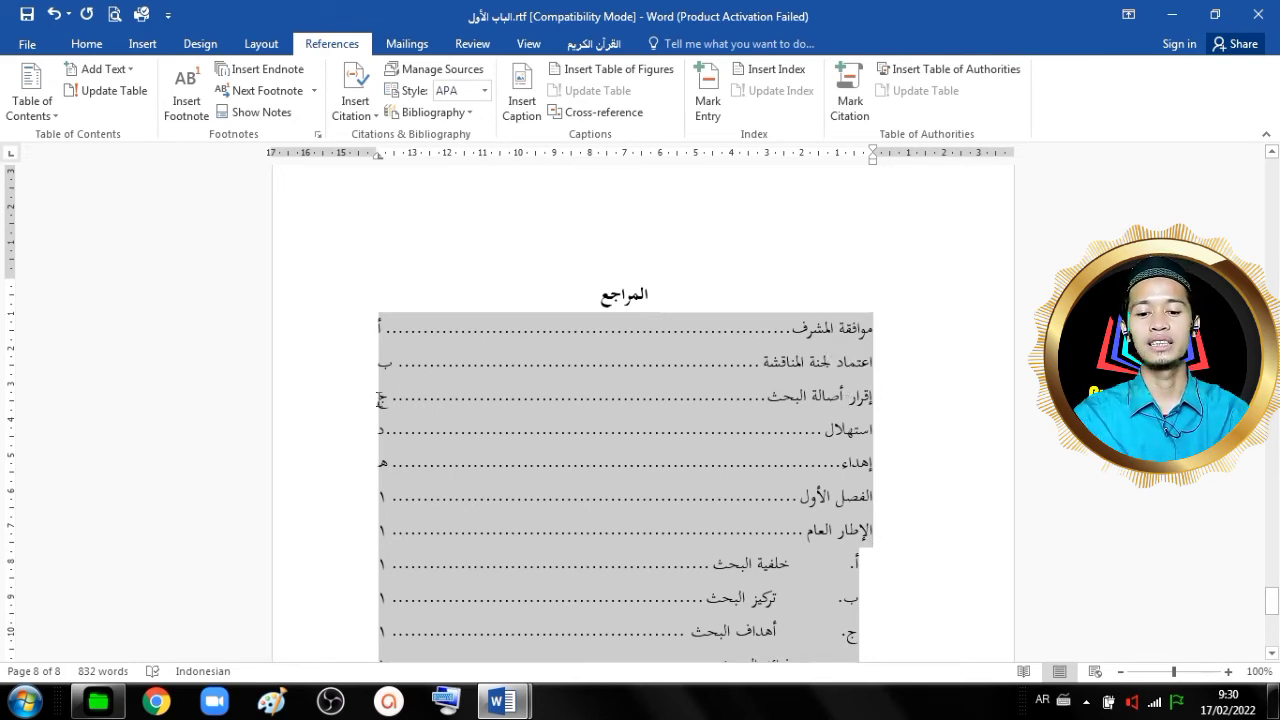
left_click(967, 575)
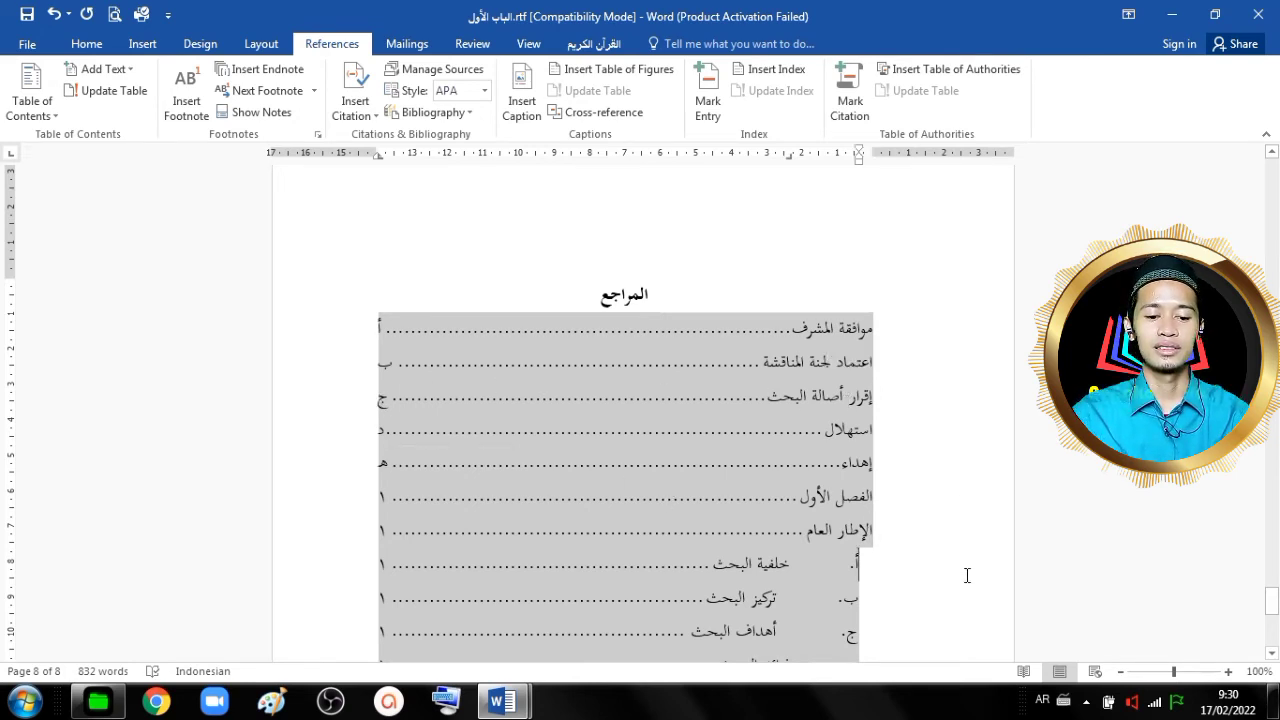
left_click_drag(1276, 597, 1276, 609)
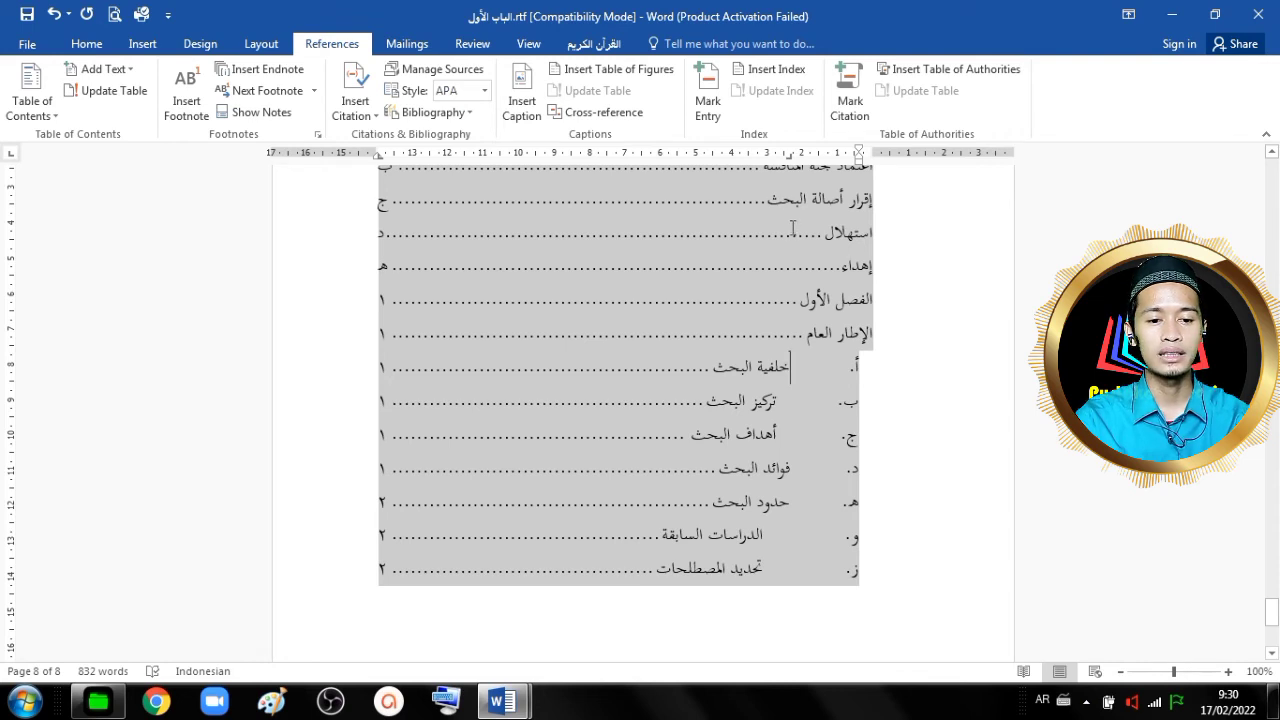
left_click_drag(791, 157, 834, 164)
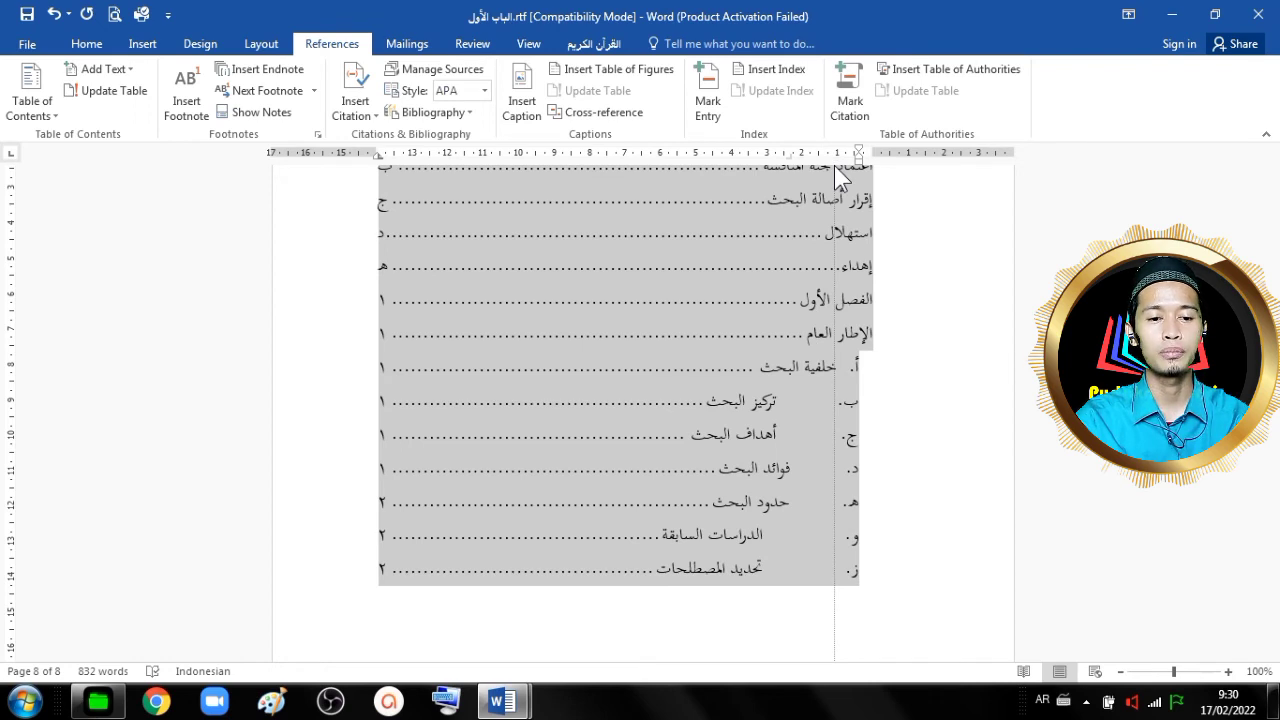
left_click_drag(834, 156, 834, 159)
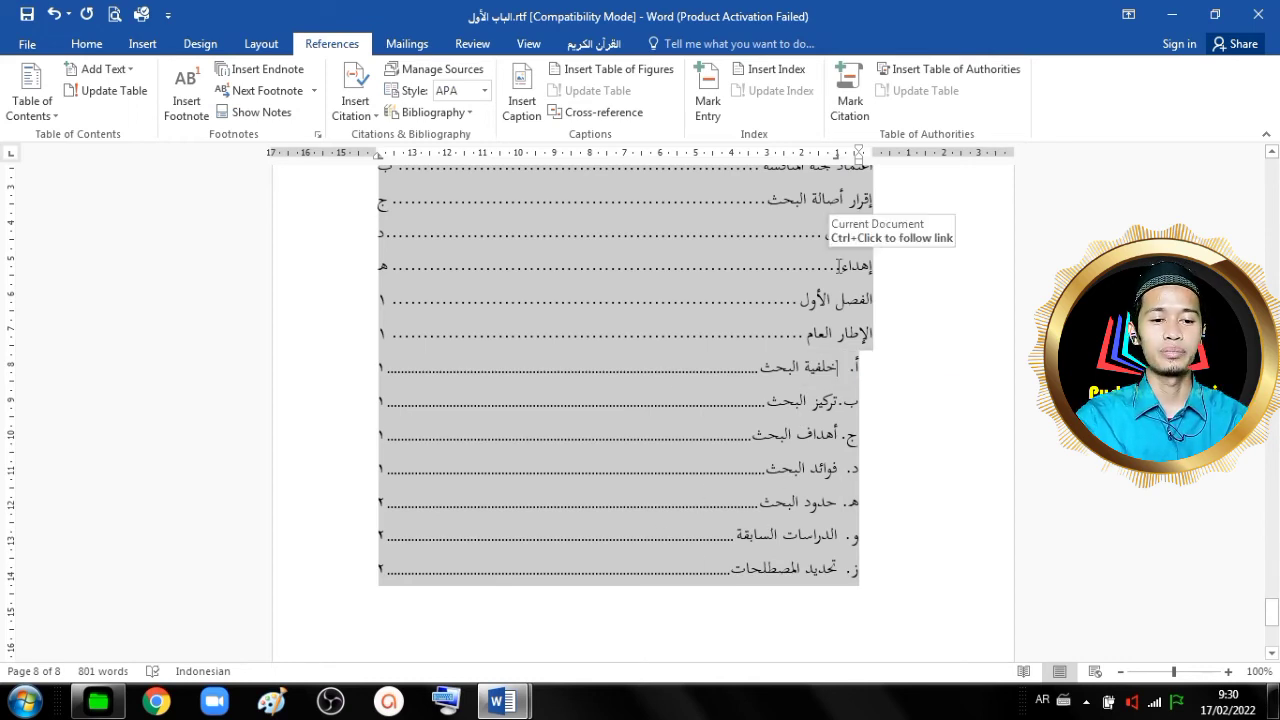
Try bold formatting on all the table of contents entries and remove it again.
scroll(840, 266, "up", 1)
scroll(839, 266, "up", 1)
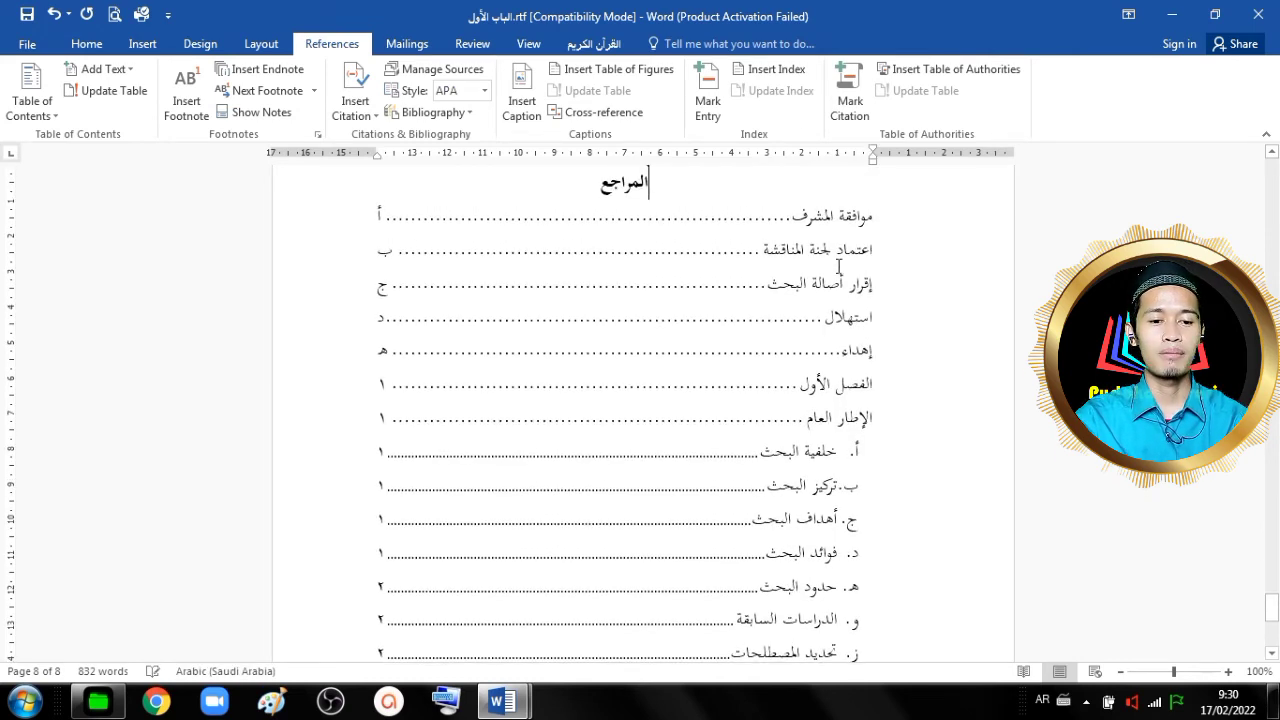
left_click(872, 212)
left_click_drag(872, 212, 695, 613)
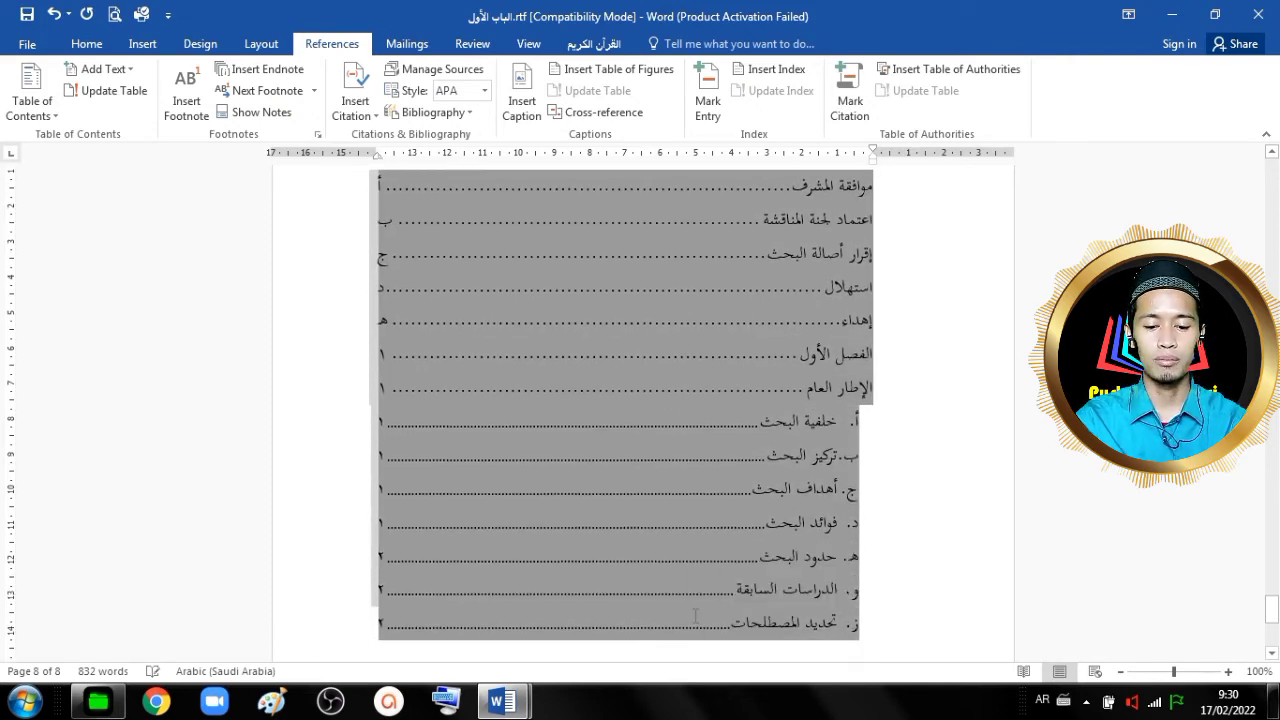
left_click(87, 44)
left_click(161, 105)
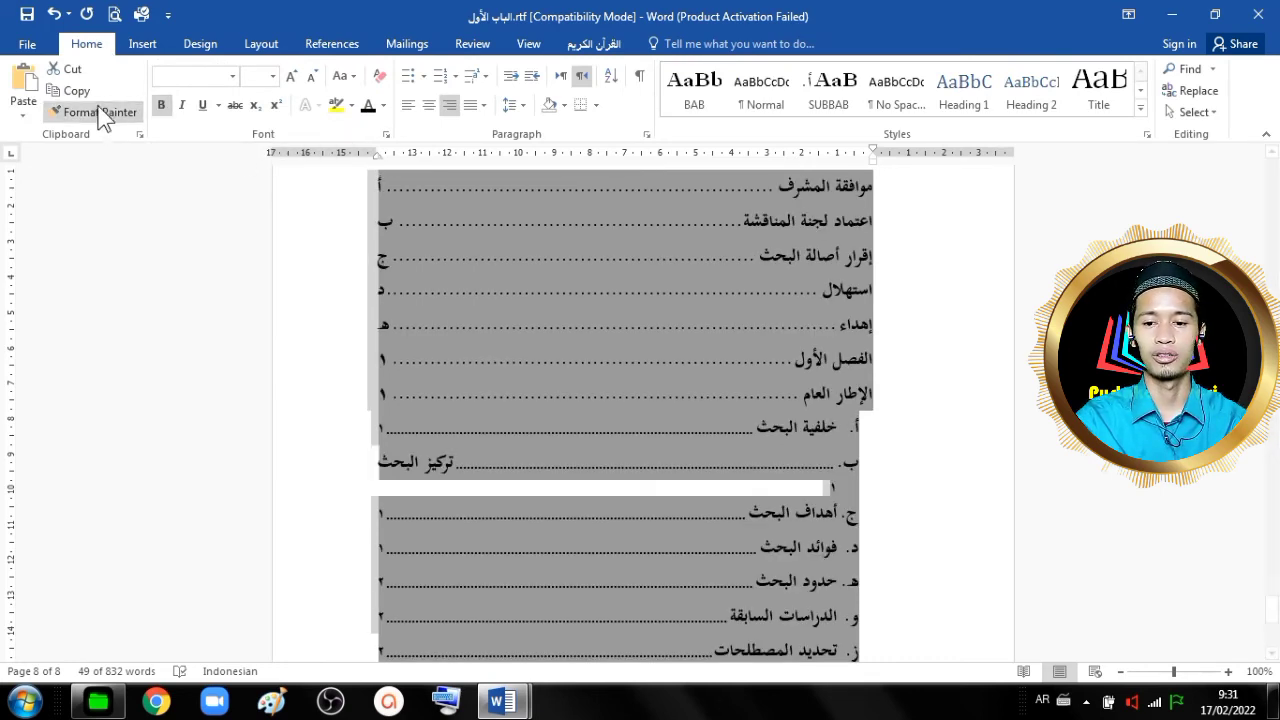
left_click(161, 106)
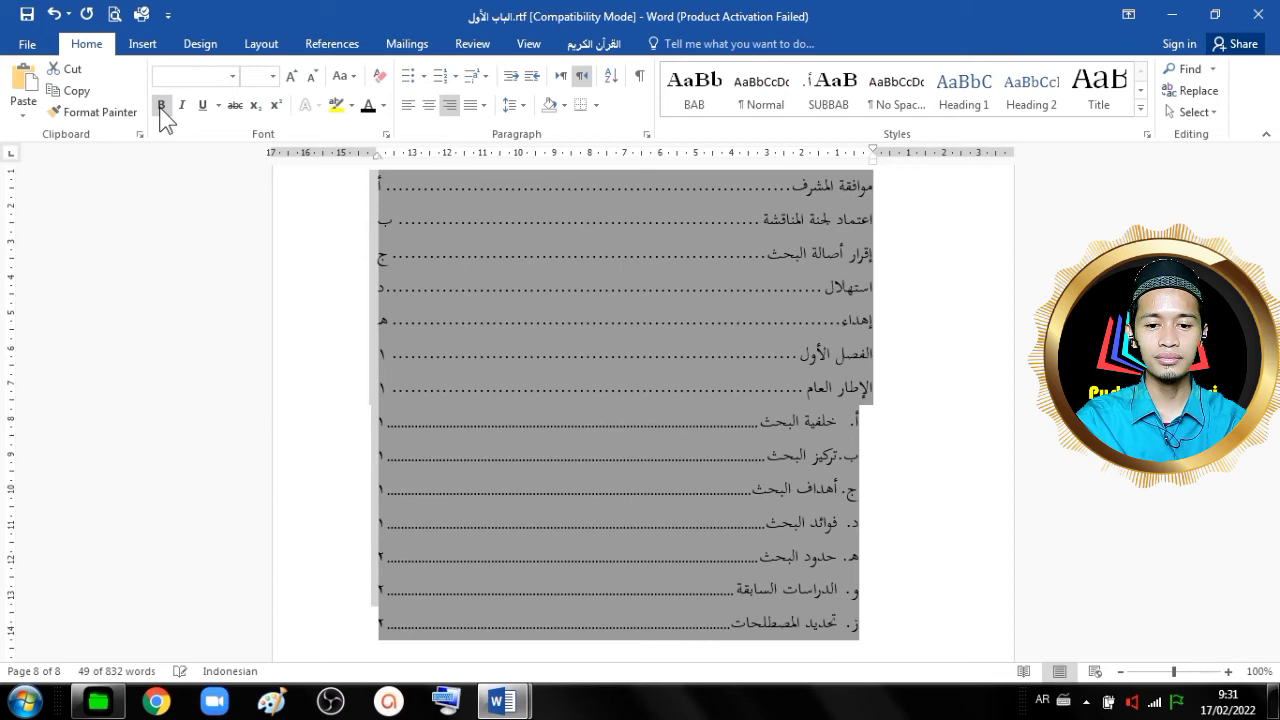
left_click(590, 459)
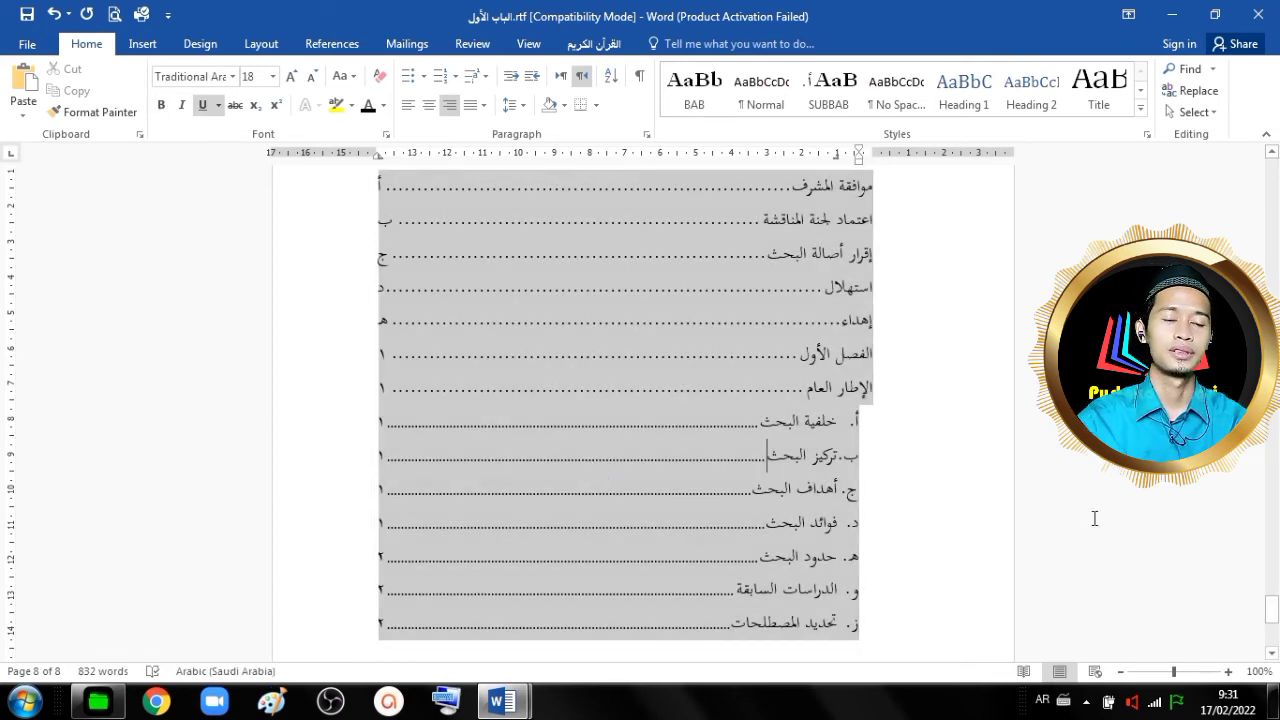
Look over the end of page 7 and the formatted table of contents on page 8.
left_click(1000, 380)
key("Up")
key("Up")
key("Up")
key("Up")
key("Up")
key("Up")
key("Up")
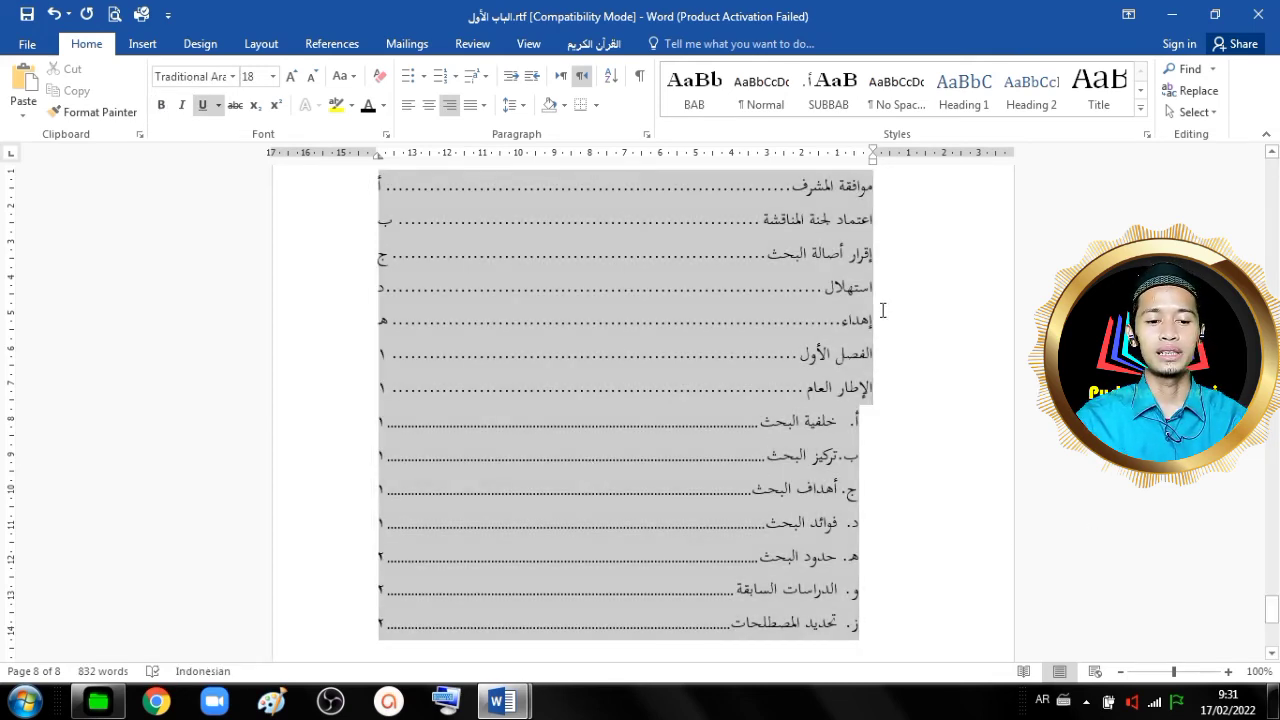
key("Up")
key("Up")
key("Up")
key("Up")
key("Up")
key("Up")
key("Up")
key("Up")
key("Up")
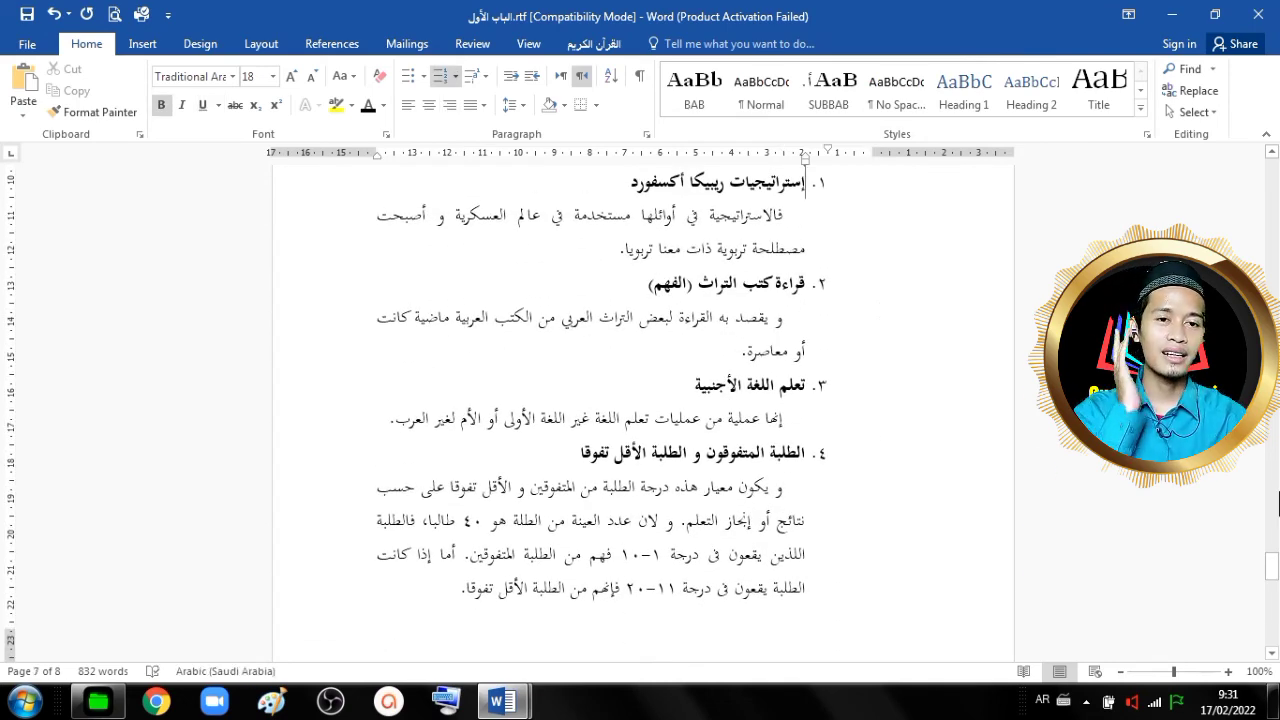
left_click_drag(1274, 572, 1276, 625)
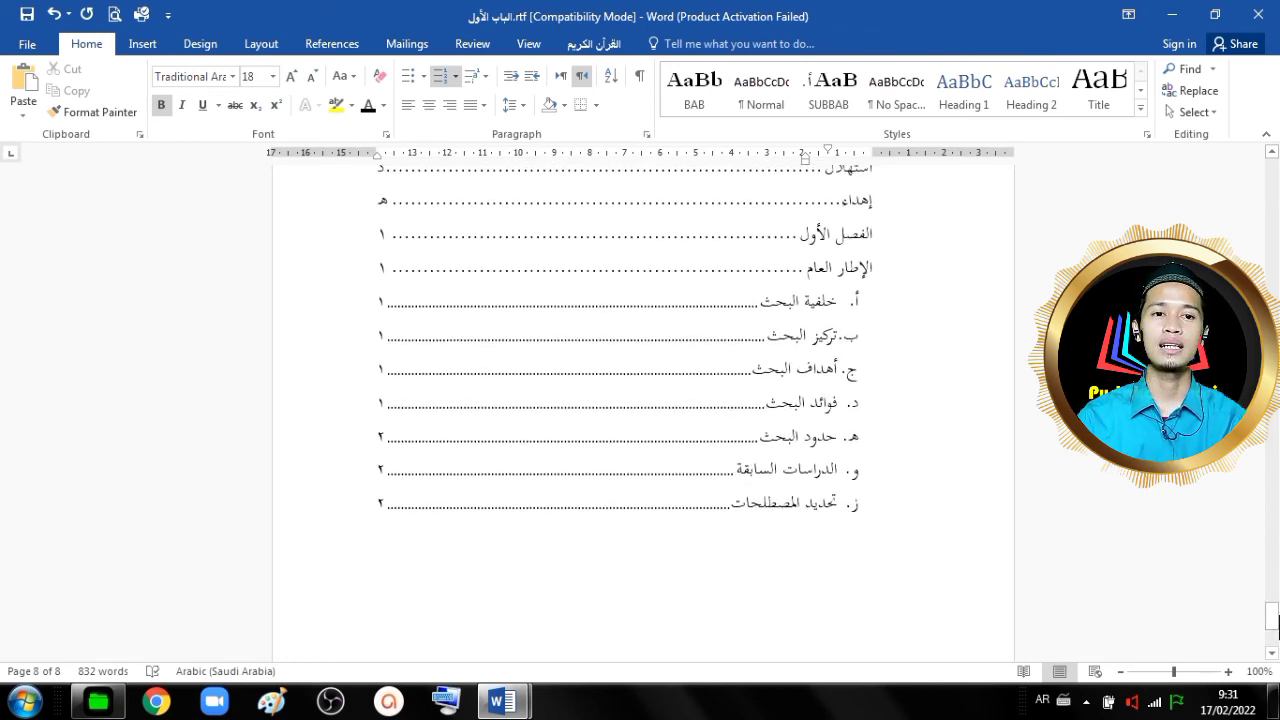
left_click_drag(1274, 622, 1277, 624)
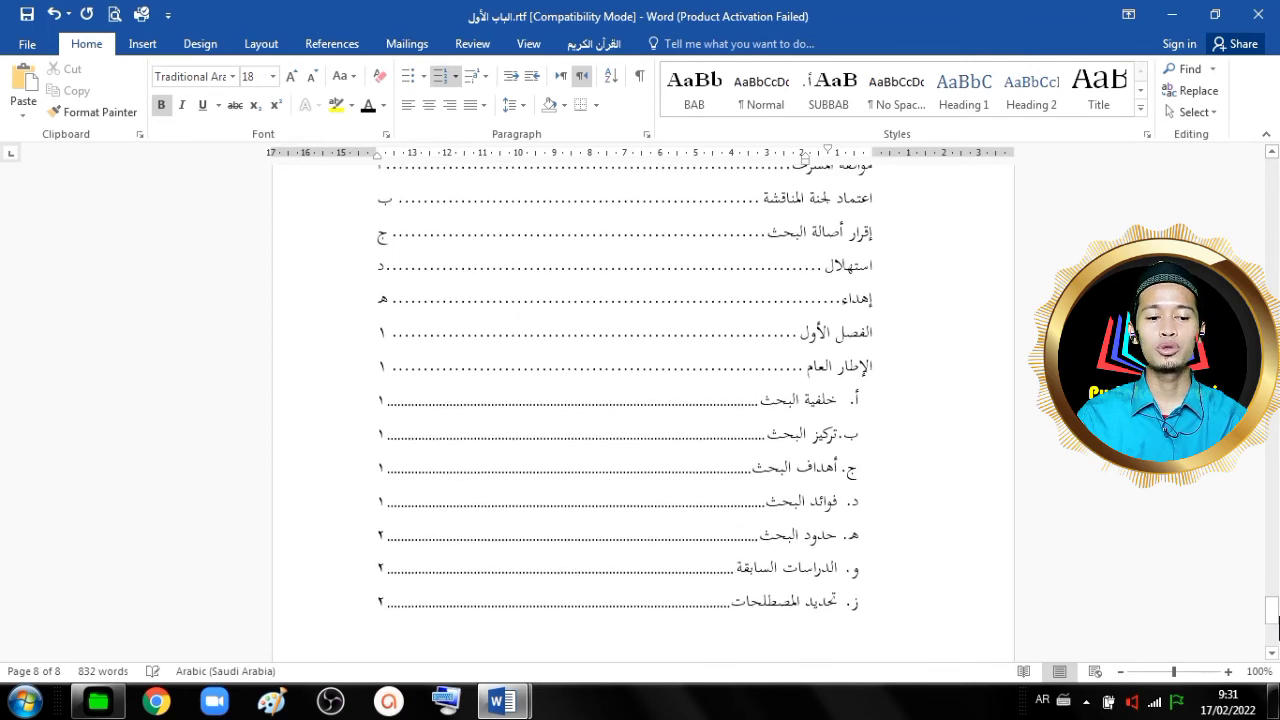